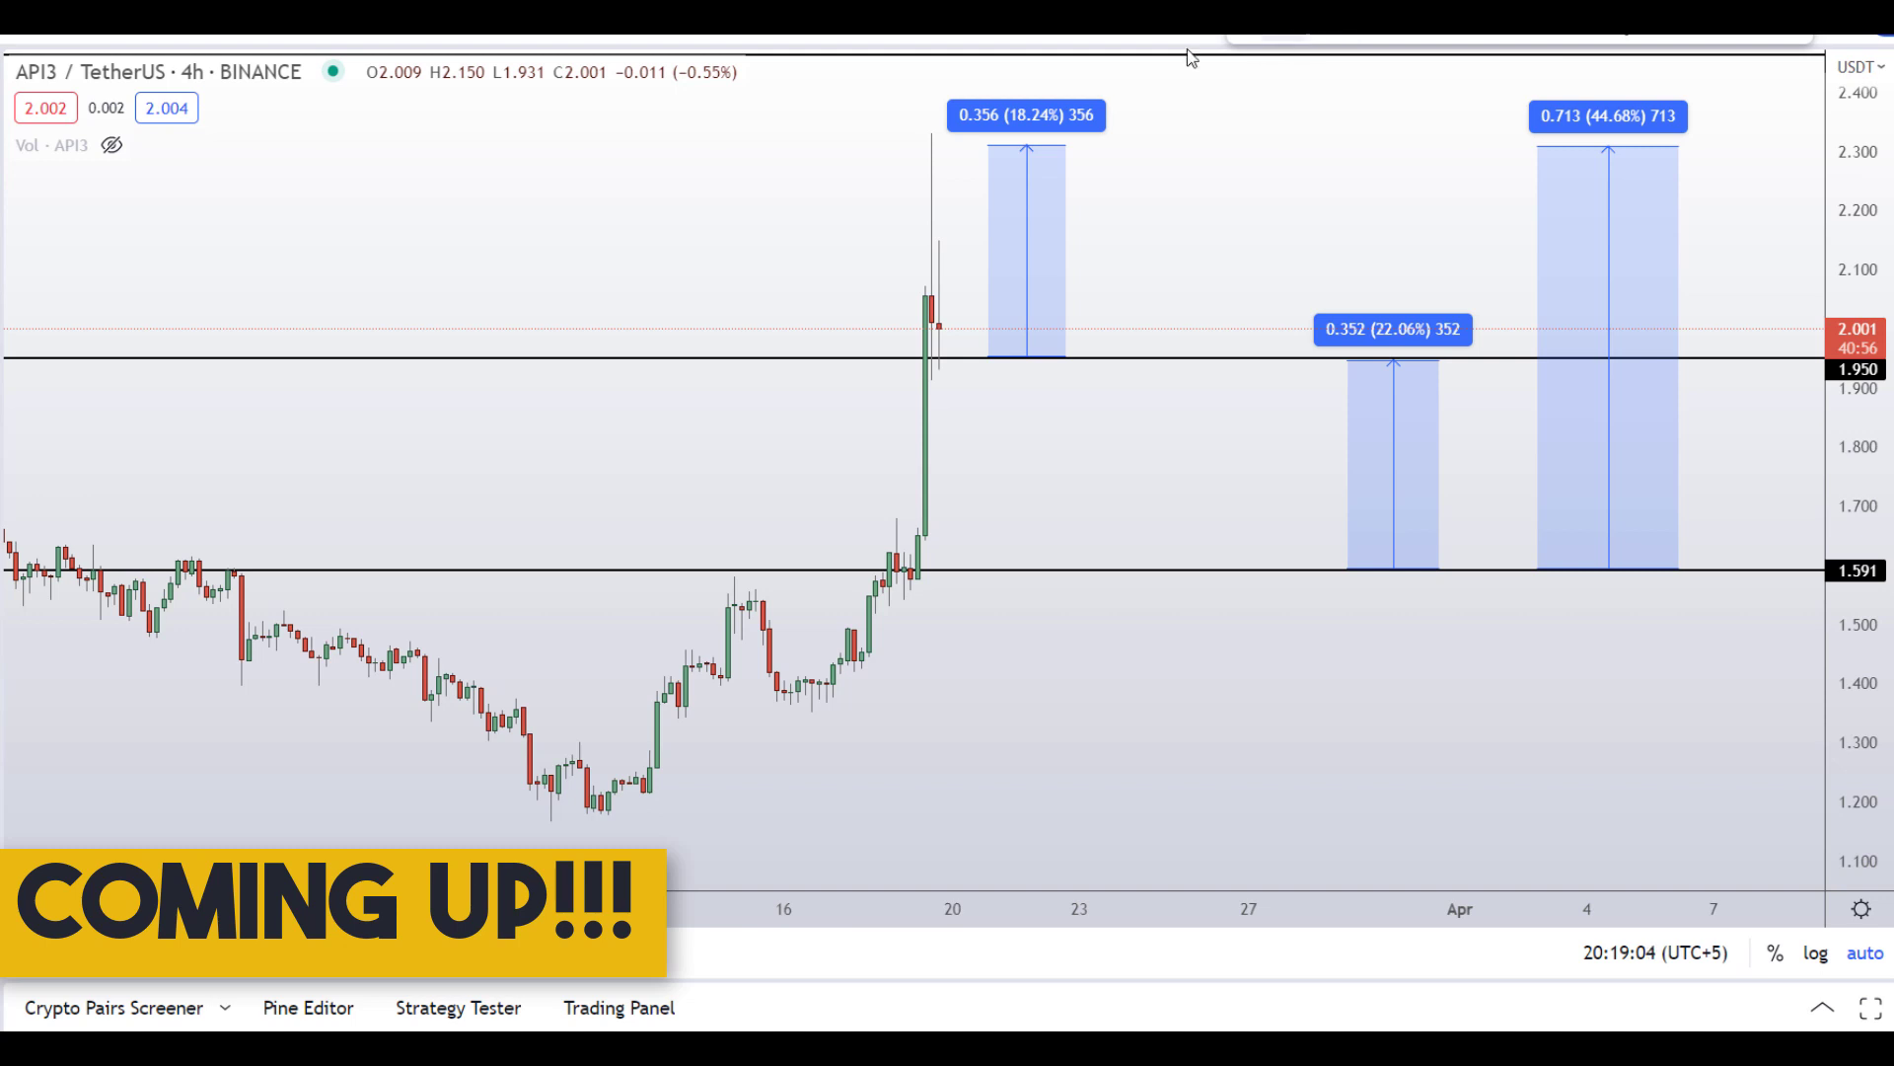
Step: Draw red loops around the 4h price spike, the measurement boxes and the right box's label
{"action": "mouse_move", "coordinate": [977, 59]}
{"action": "left_mouse_down"}
{"action": "mouse_move", "coordinate": [1003, 414]}
{"action": "mouse_move", "coordinate": [1785, 207]}
{"action": "mouse_move", "coordinate": [1699, 98]}
{"action": "mouse_move", "coordinate": [1332, 49]}
{"action": "mouse_move", "coordinate": [918, 81]}
{"action": "left_mouse_up"}
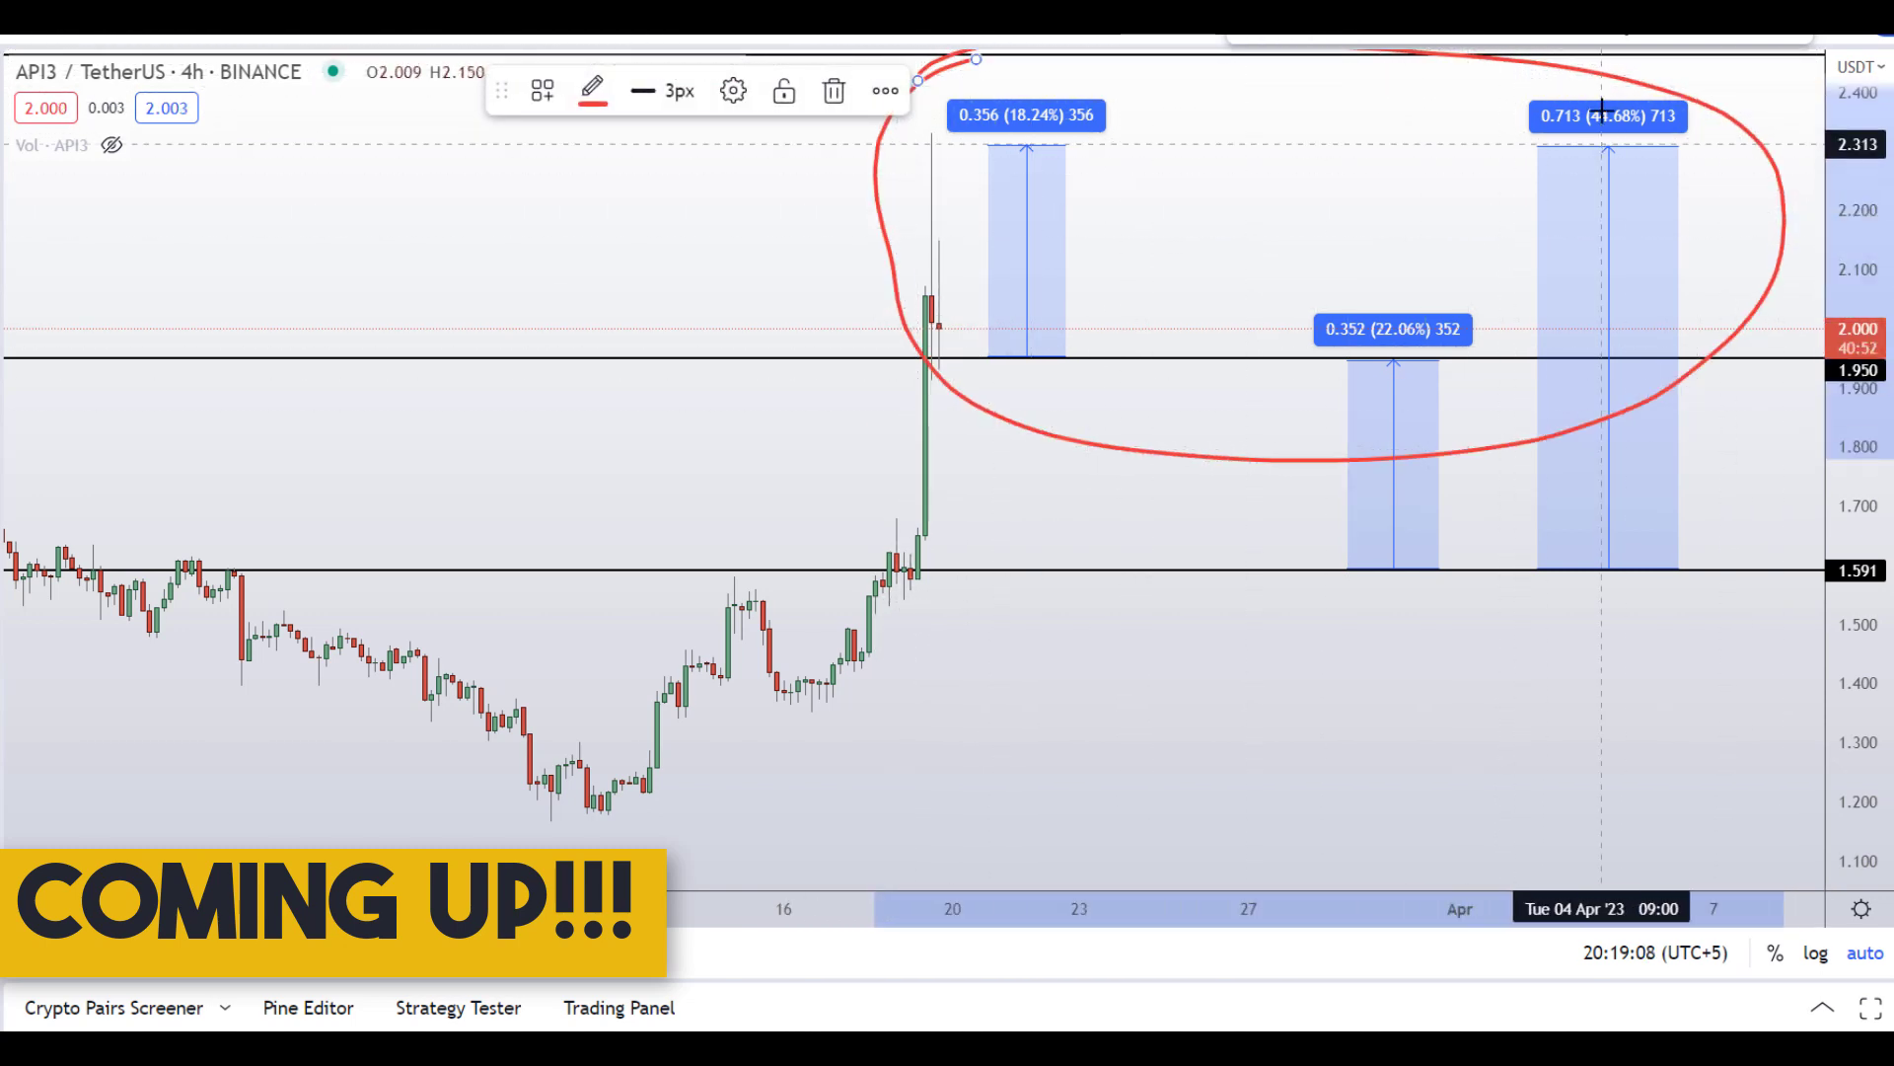
{"action": "left_click_drag", "start_coordinate": [1601, 107], "coordinate": [1618, 94]}
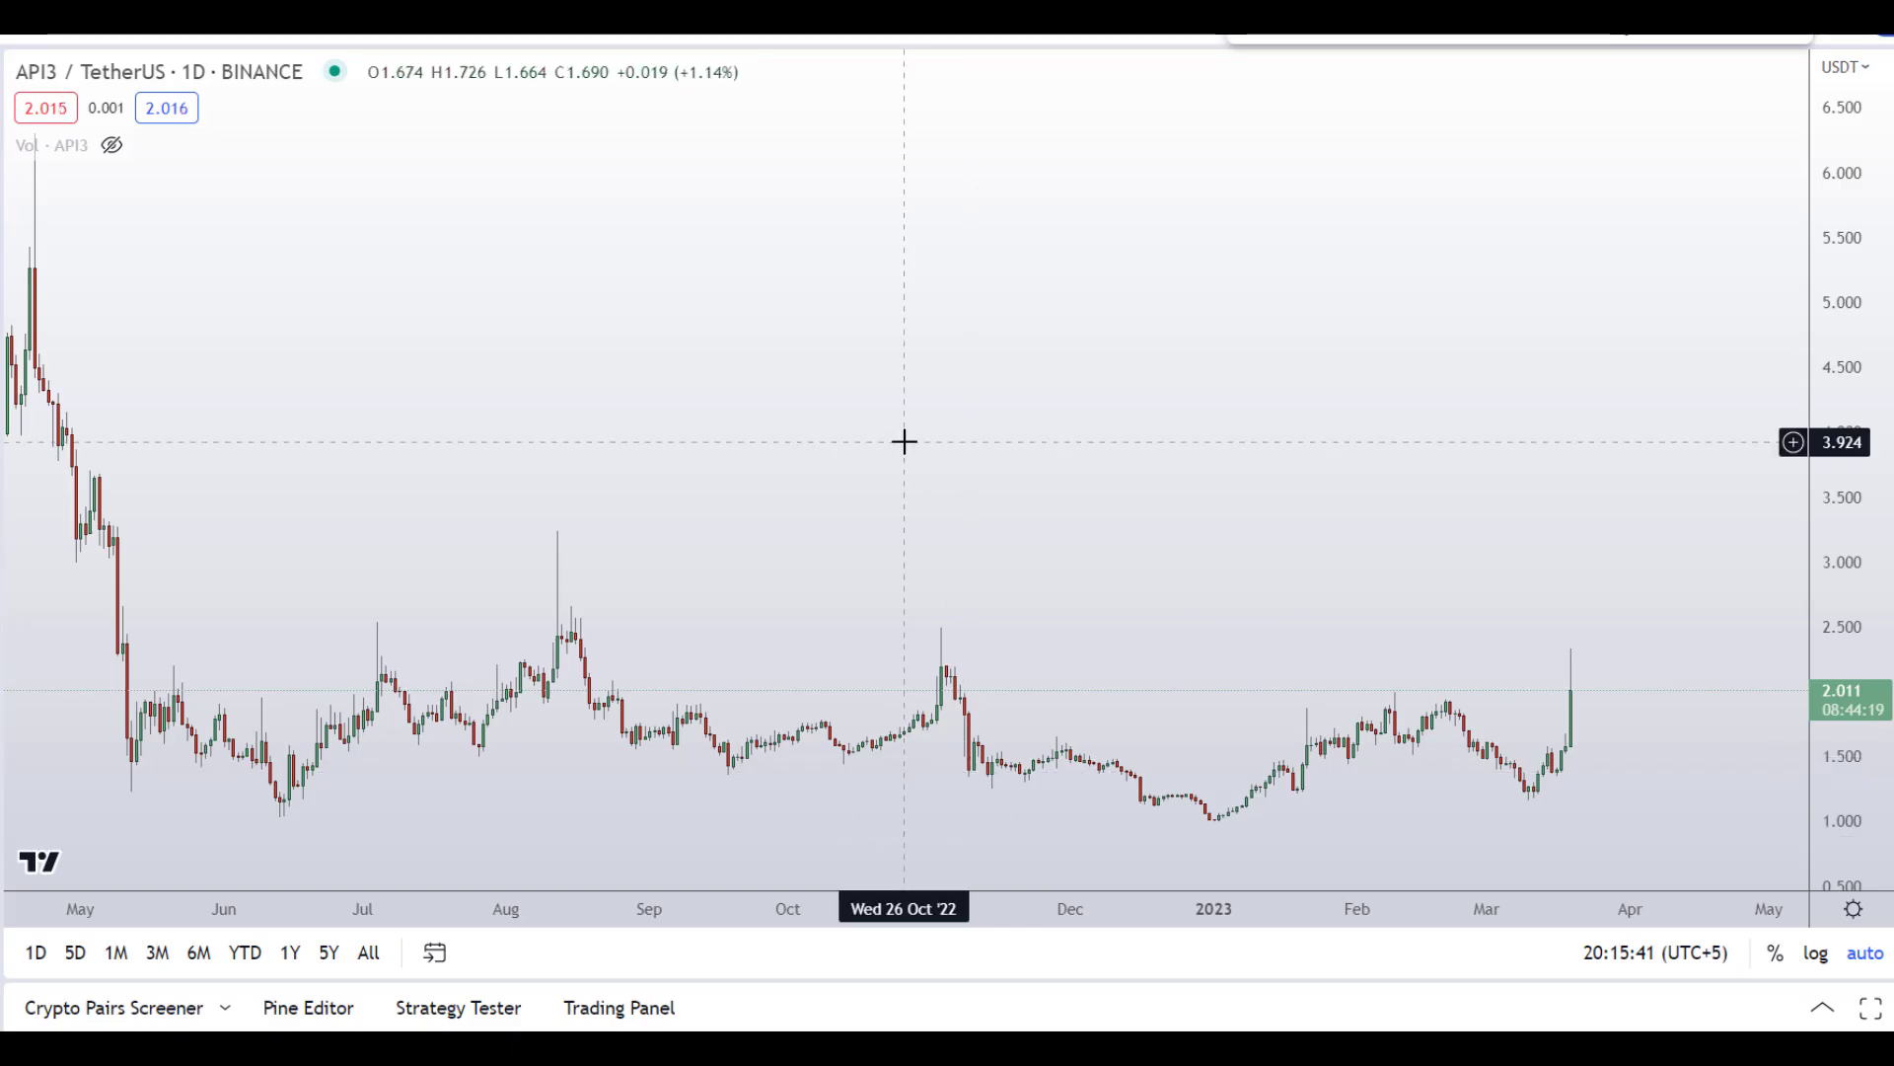
{"action": "scroll", "coordinate": [904, 441], "scroll_direction": "down", "scroll_amount": 2}
{"action": "scroll", "coordinate": [905, 441], "scroll_direction": "up", "scroll_amount": 5}
{"action": "scroll", "coordinate": [905, 441], "scroll_direction": "down", "scroll_amount": 4}
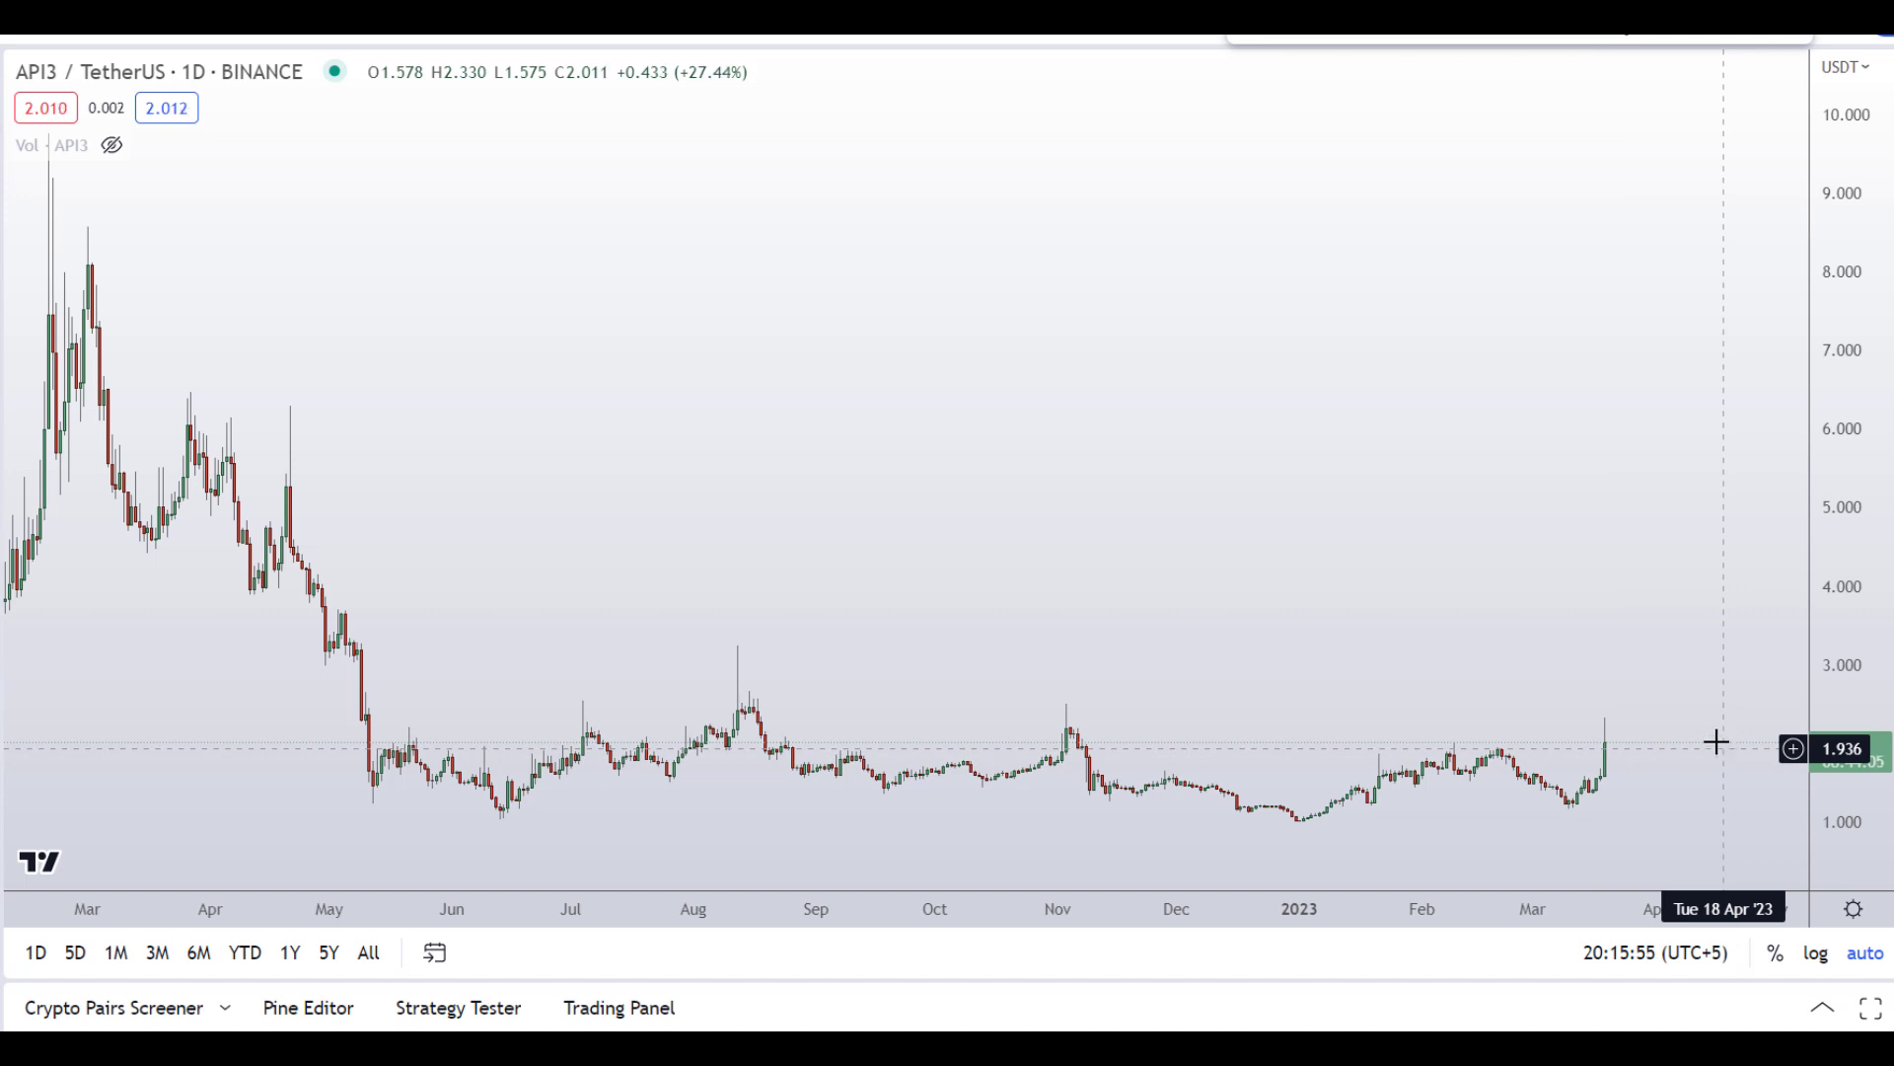
{"action": "scroll", "coordinate": [1438, 453], "scroll_direction": "up", "scroll_amount": 2}
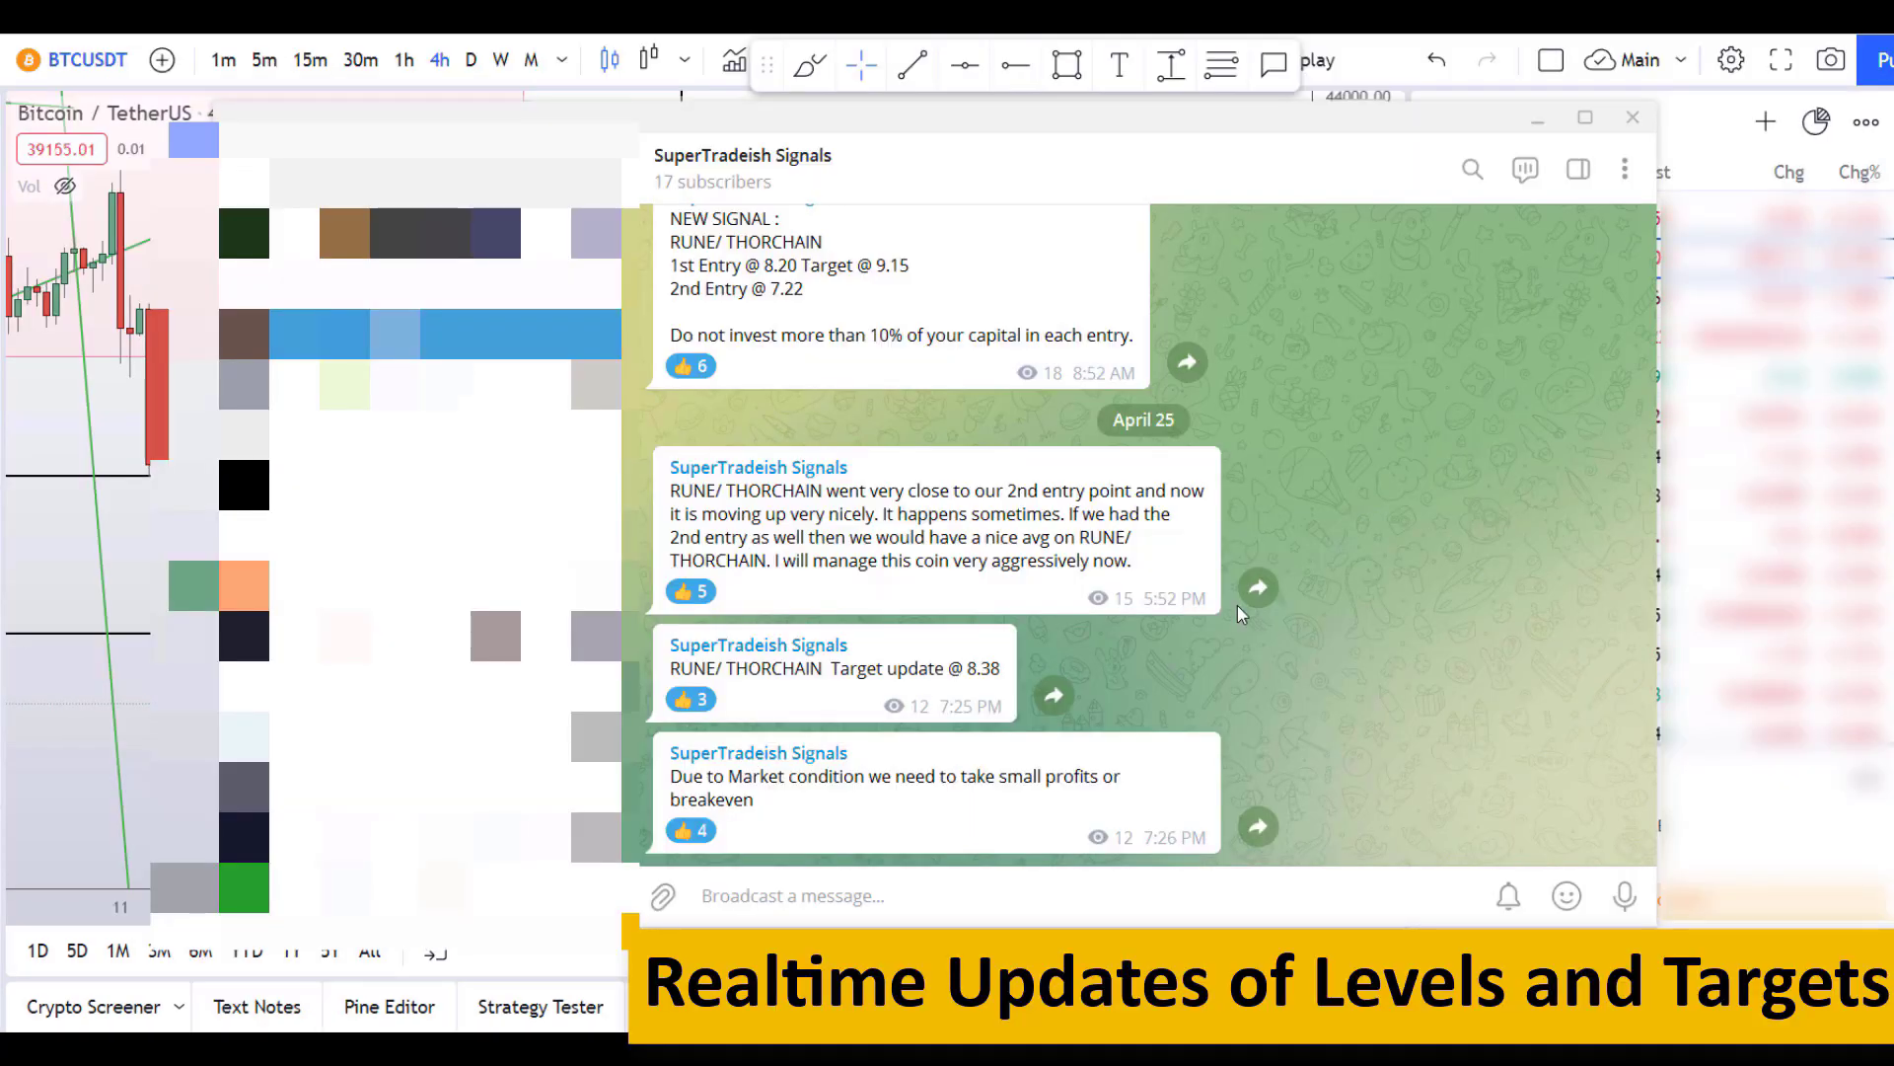
{"action": "scroll", "coordinate": [1239, 614], "scroll_direction": "up", "scroll_amount": 5}
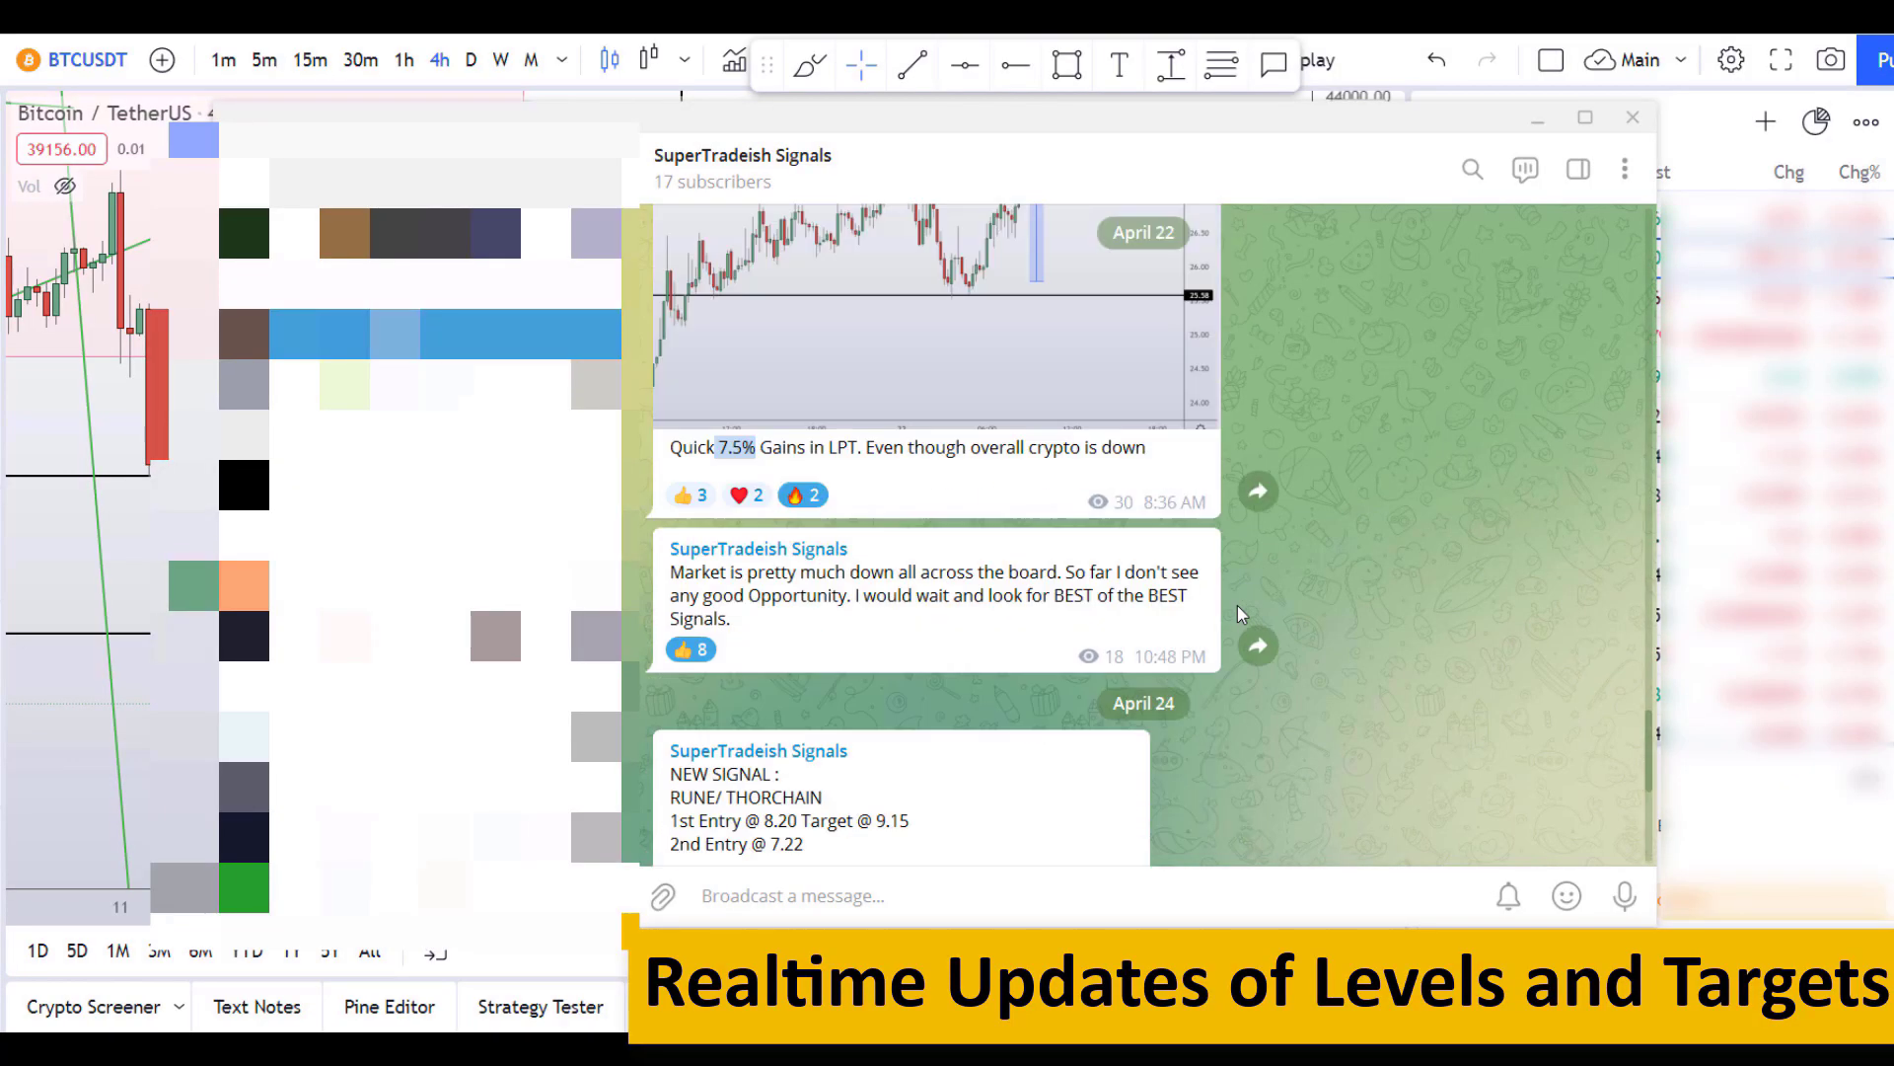
{"action": "scroll", "coordinate": [1237, 606], "scroll_direction": "up", "scroll_amount": 8}
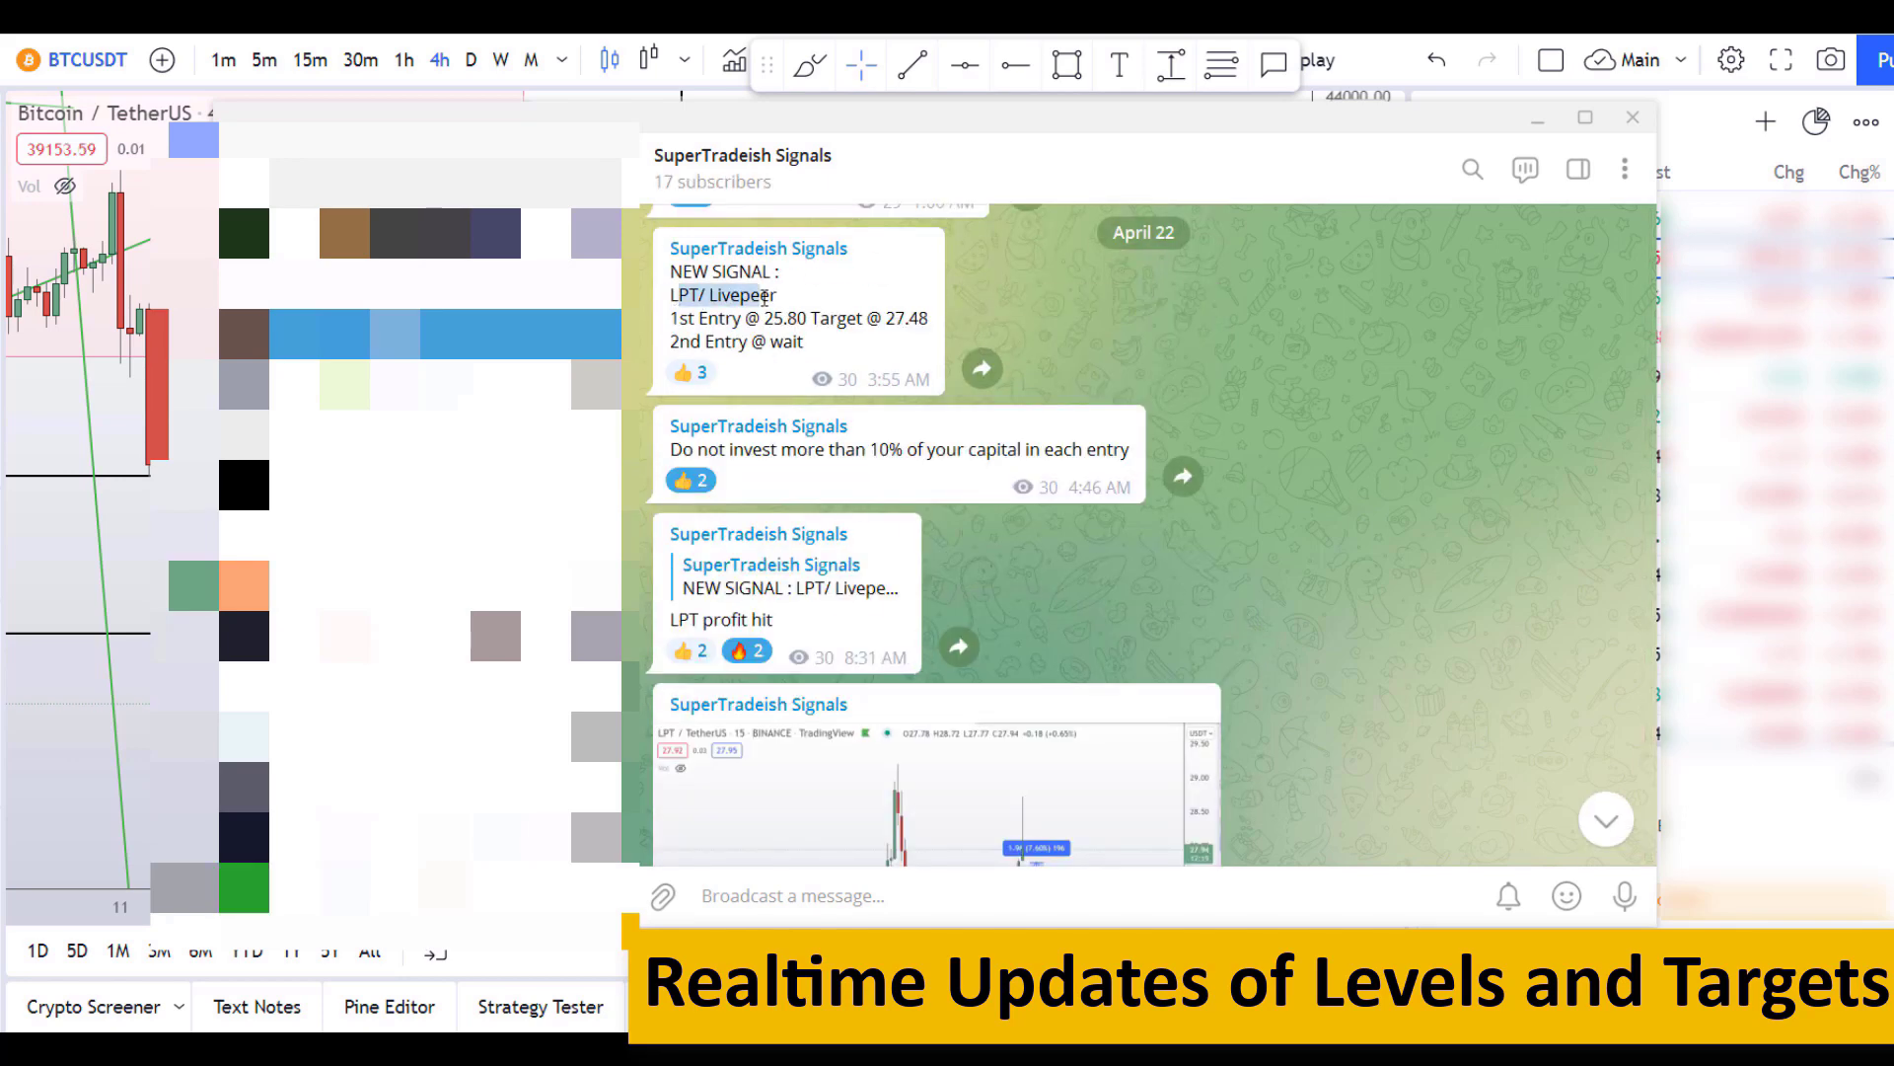
{"action": "scroll", "coordinate": [1073, 493], "scroll_direction": "down", "scroll_amount": 2}
{"action": "scroll", "coordinate": [1089, 347], "scroll_direction": "down", "scroll_amount": 4}
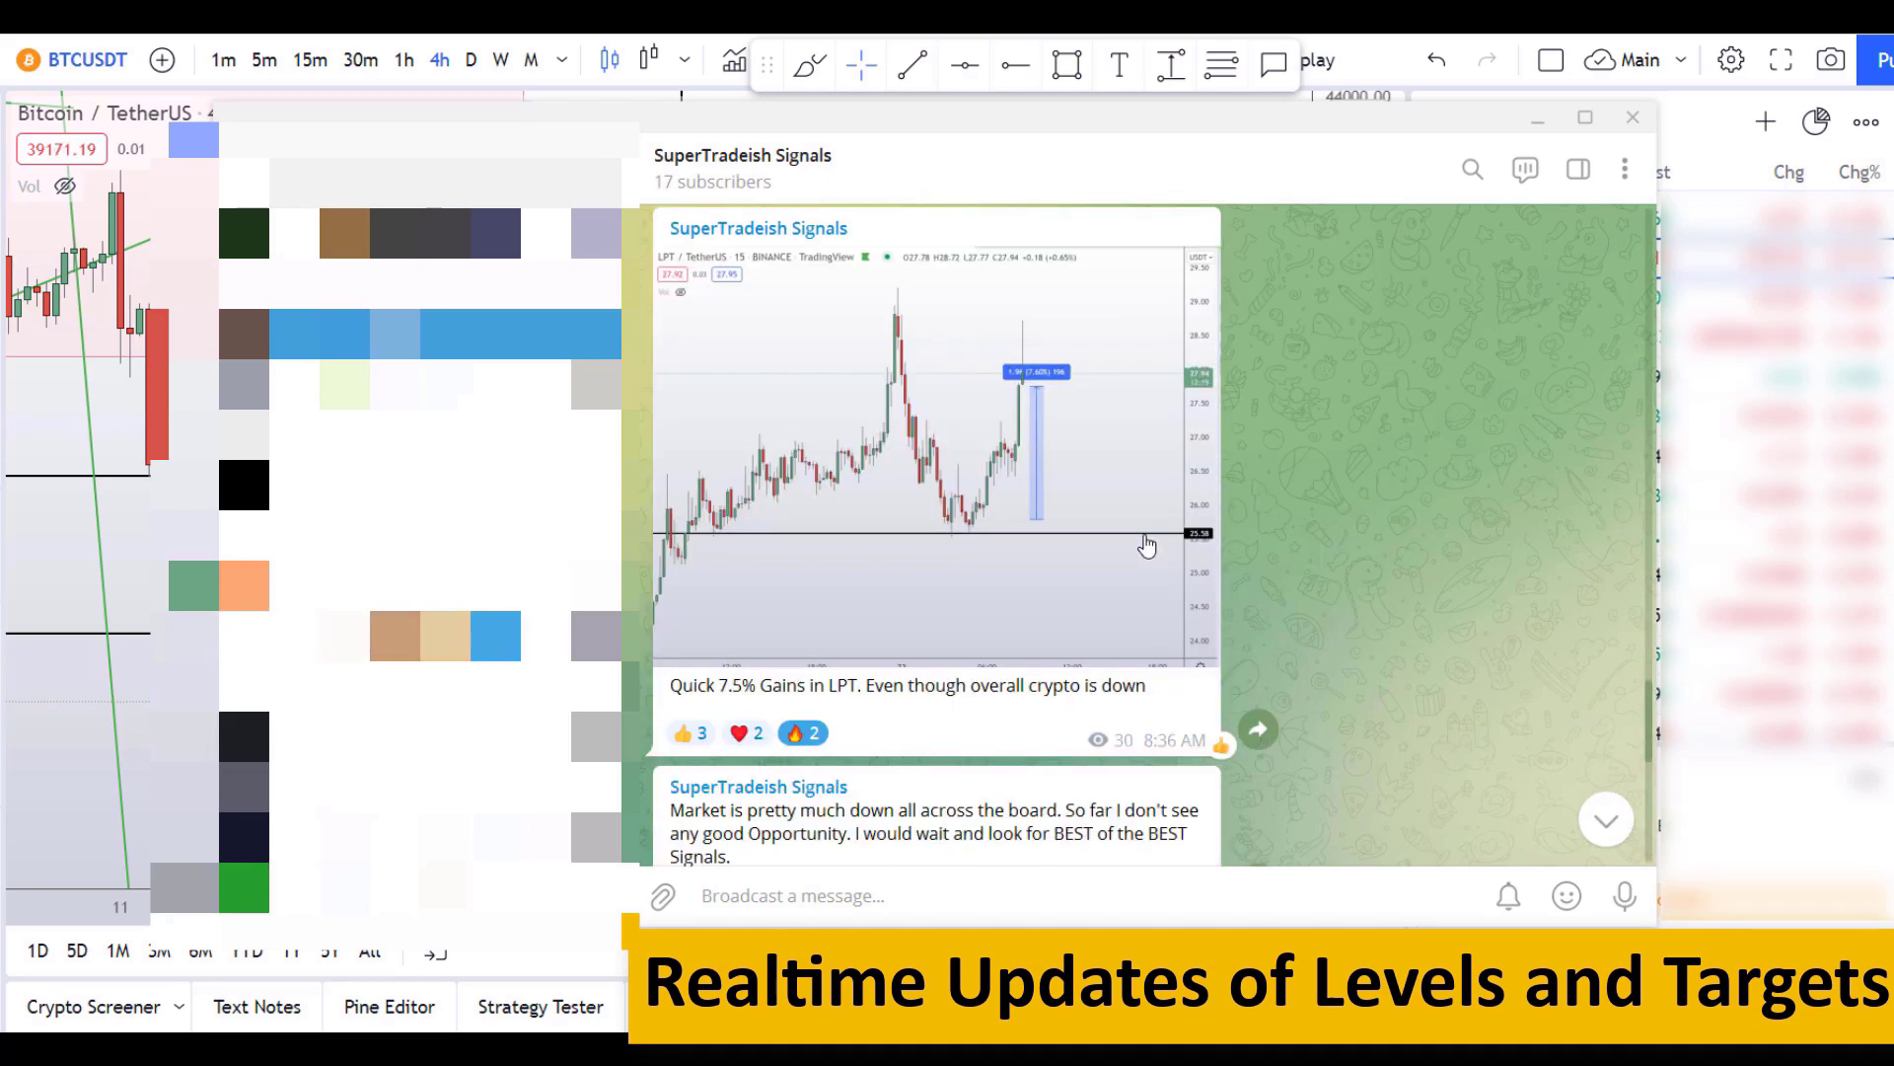
{"action": "scroll", "coordinate": [1302, 533], "scroll_direction": "down", "scroll_amount": 8}
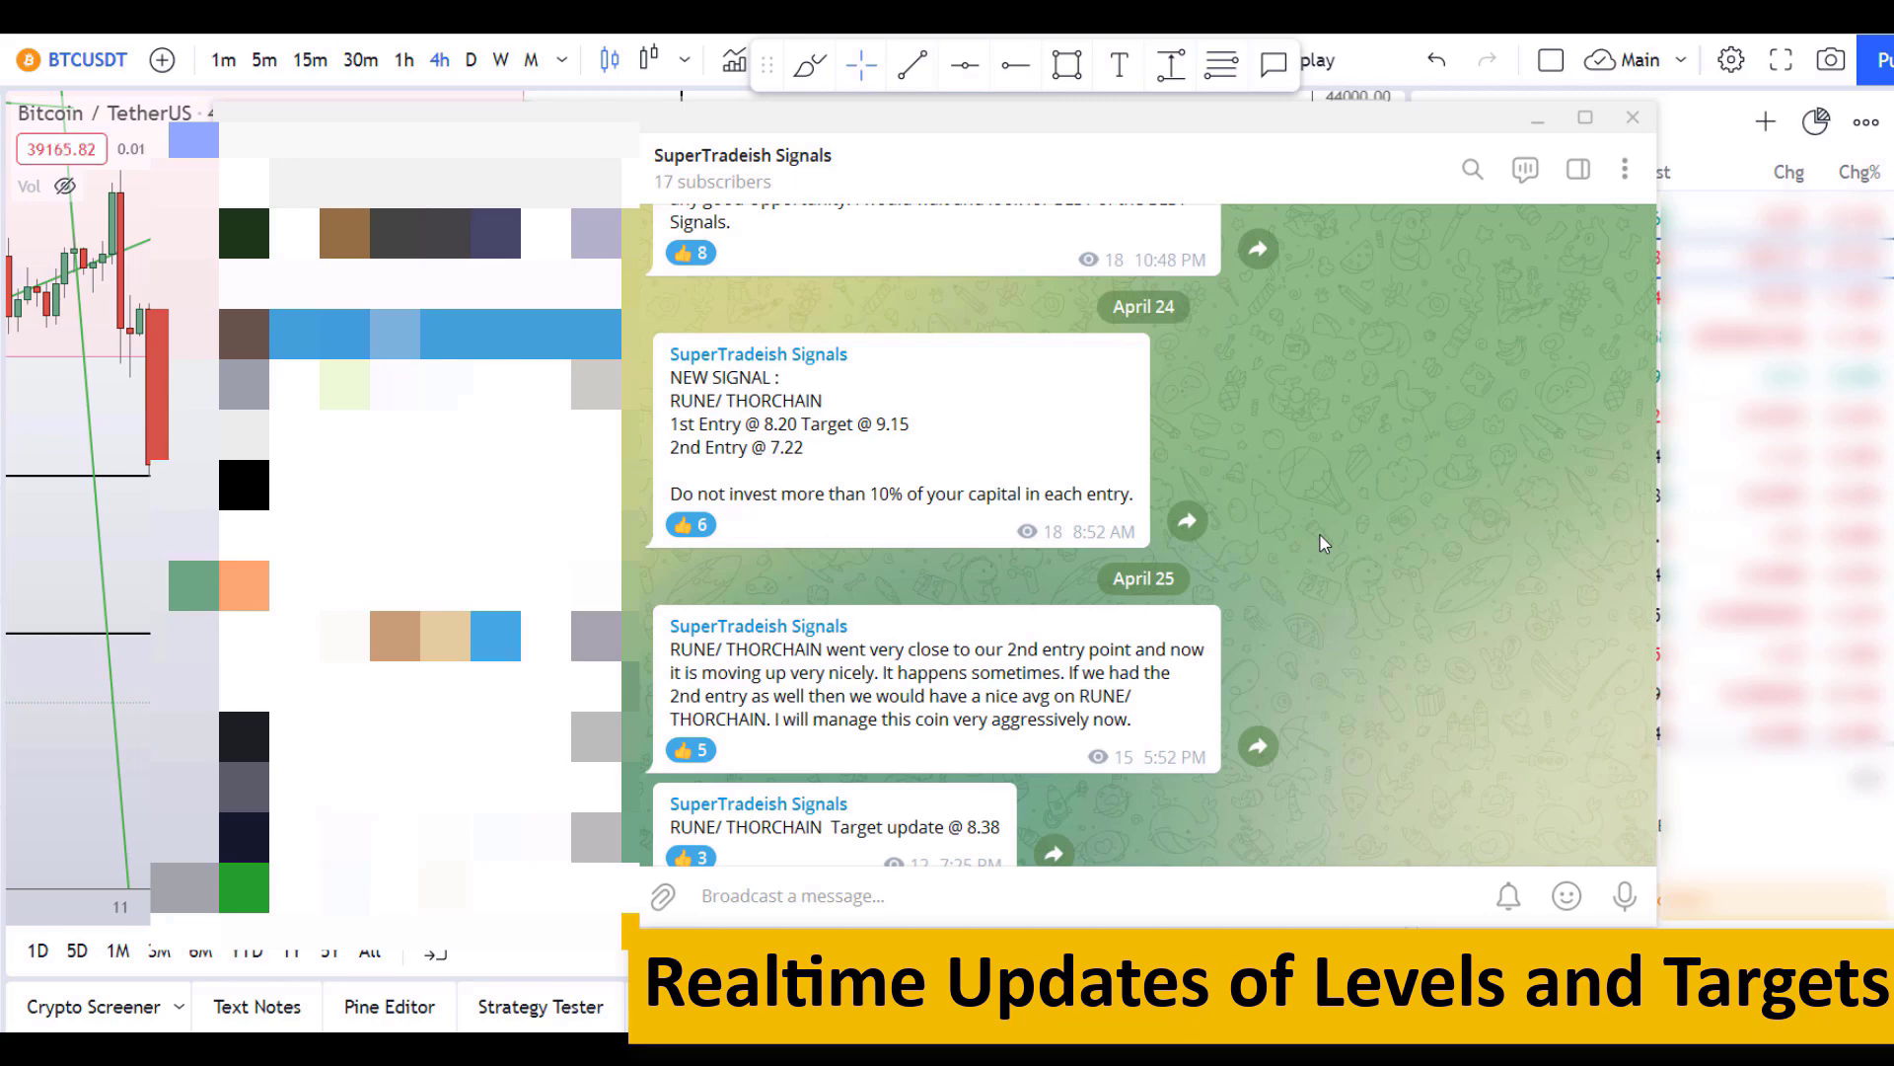
{"action": "scroll", "coordinate": [1322, 541], "scroll_direction": "down", "scroll_amount": 2}
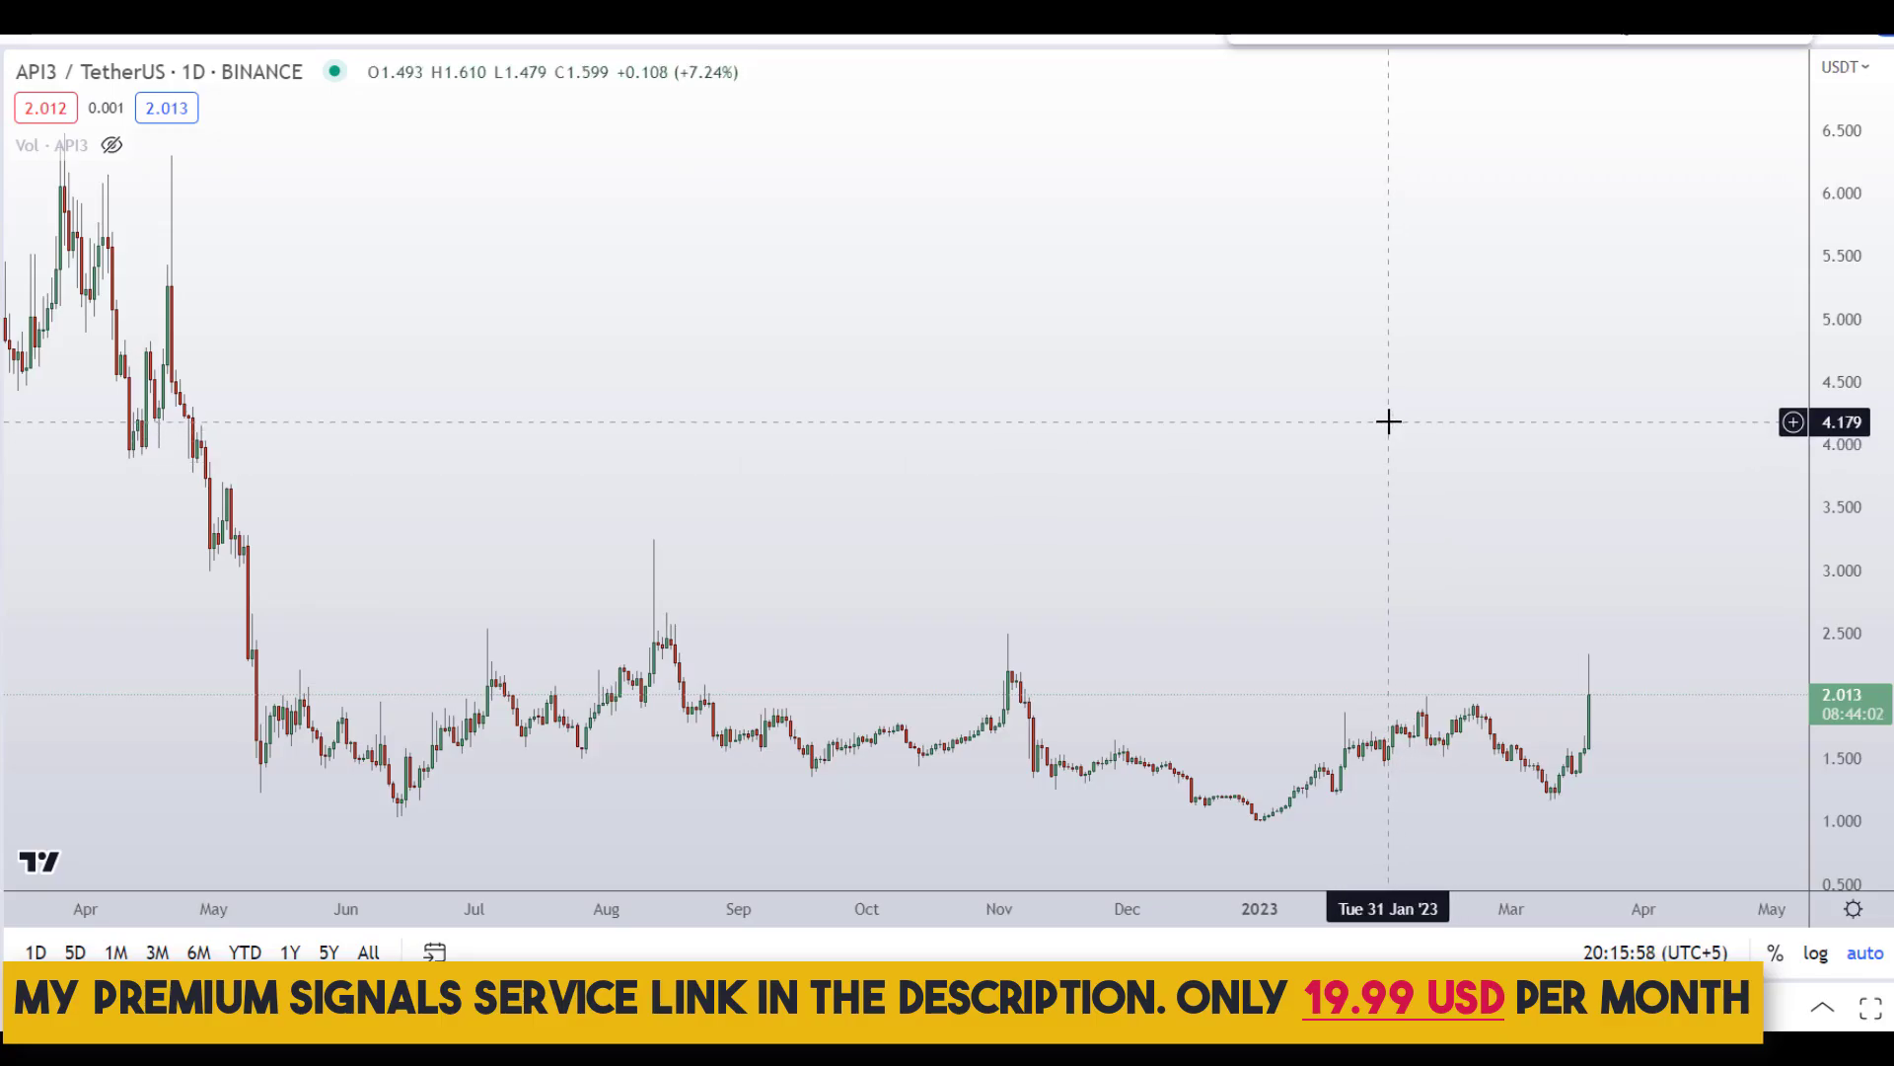
{"action": "scroll", "coordinate": [1388, 422], "scroll_direction": "down", "scroll_amount": 3}
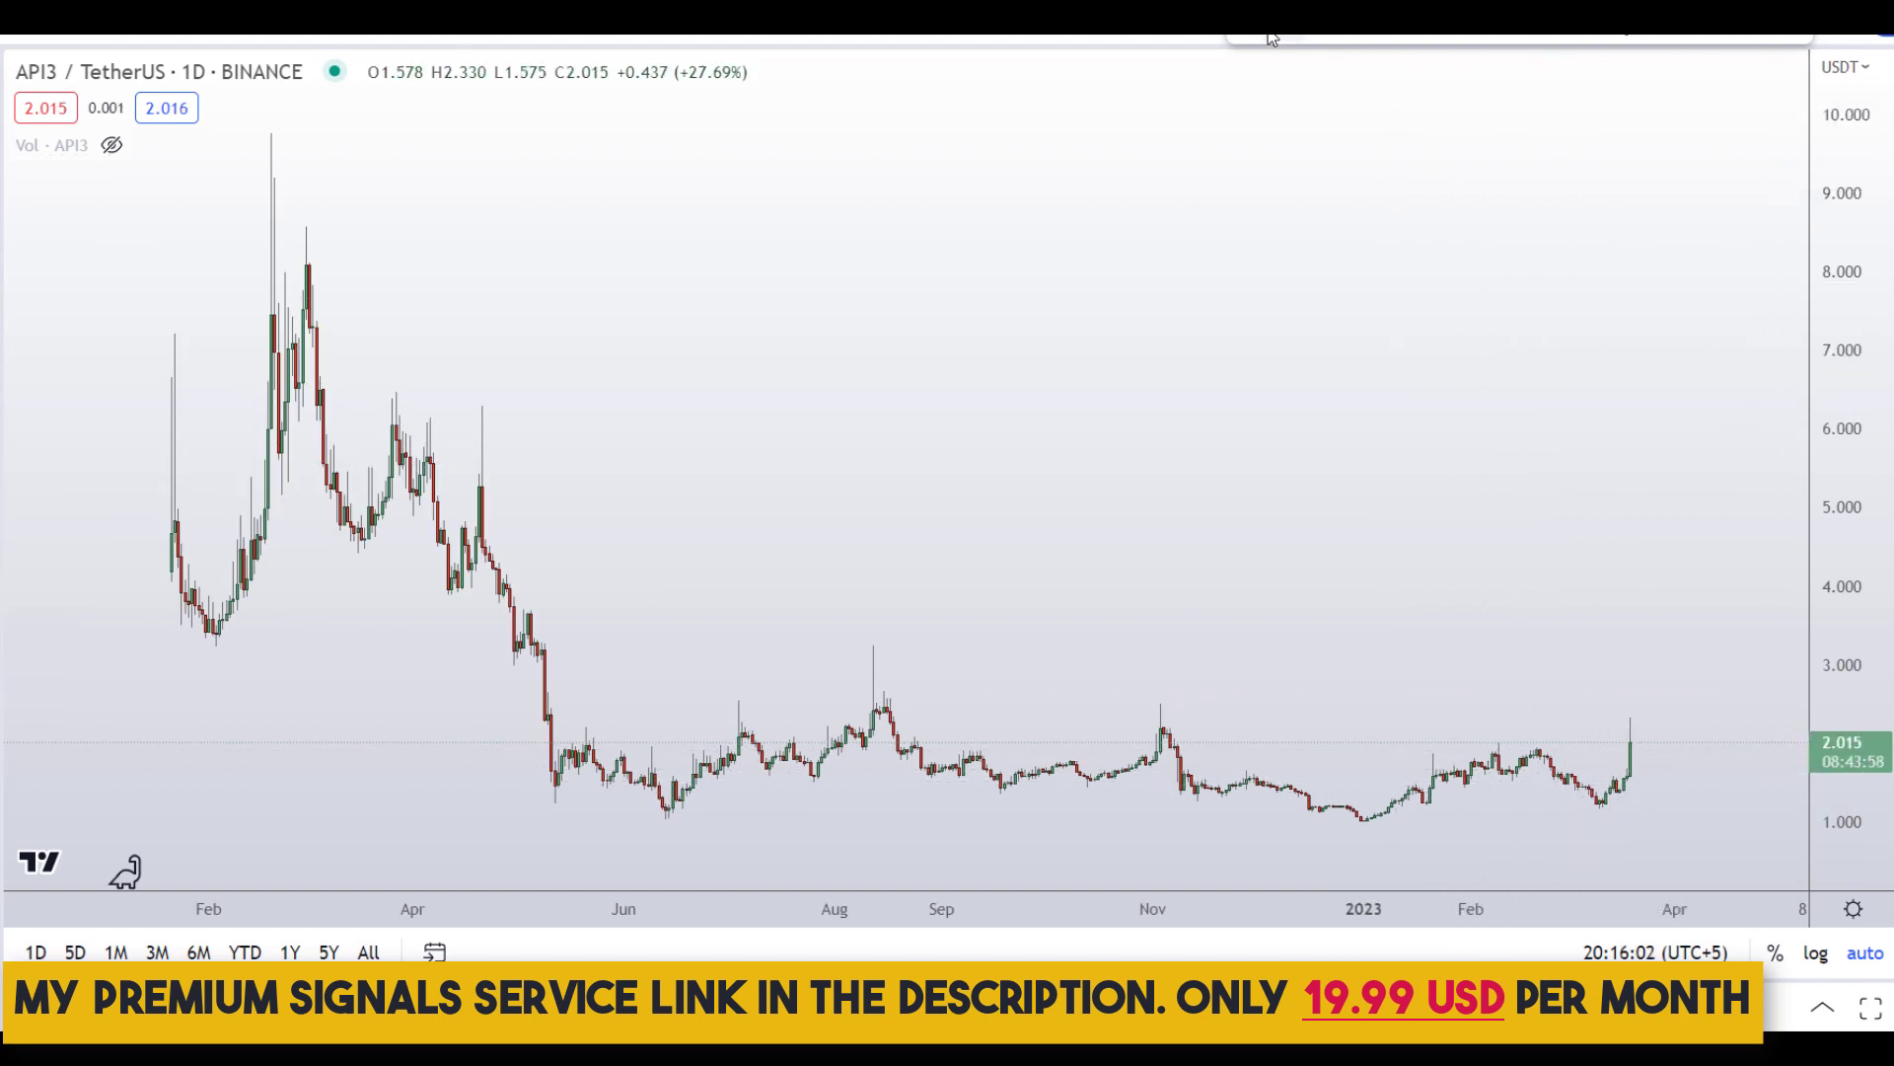
{"action": "mouse_move", "coordinate": [719, 326]}
{"action": "left_mouse_down"}
{"action": "mouse_move", "coordinate": [1256, 626]}
{"action": "mouse_move", "coordinate": [1136, 647]}
{"action": "left_mouse_up"}
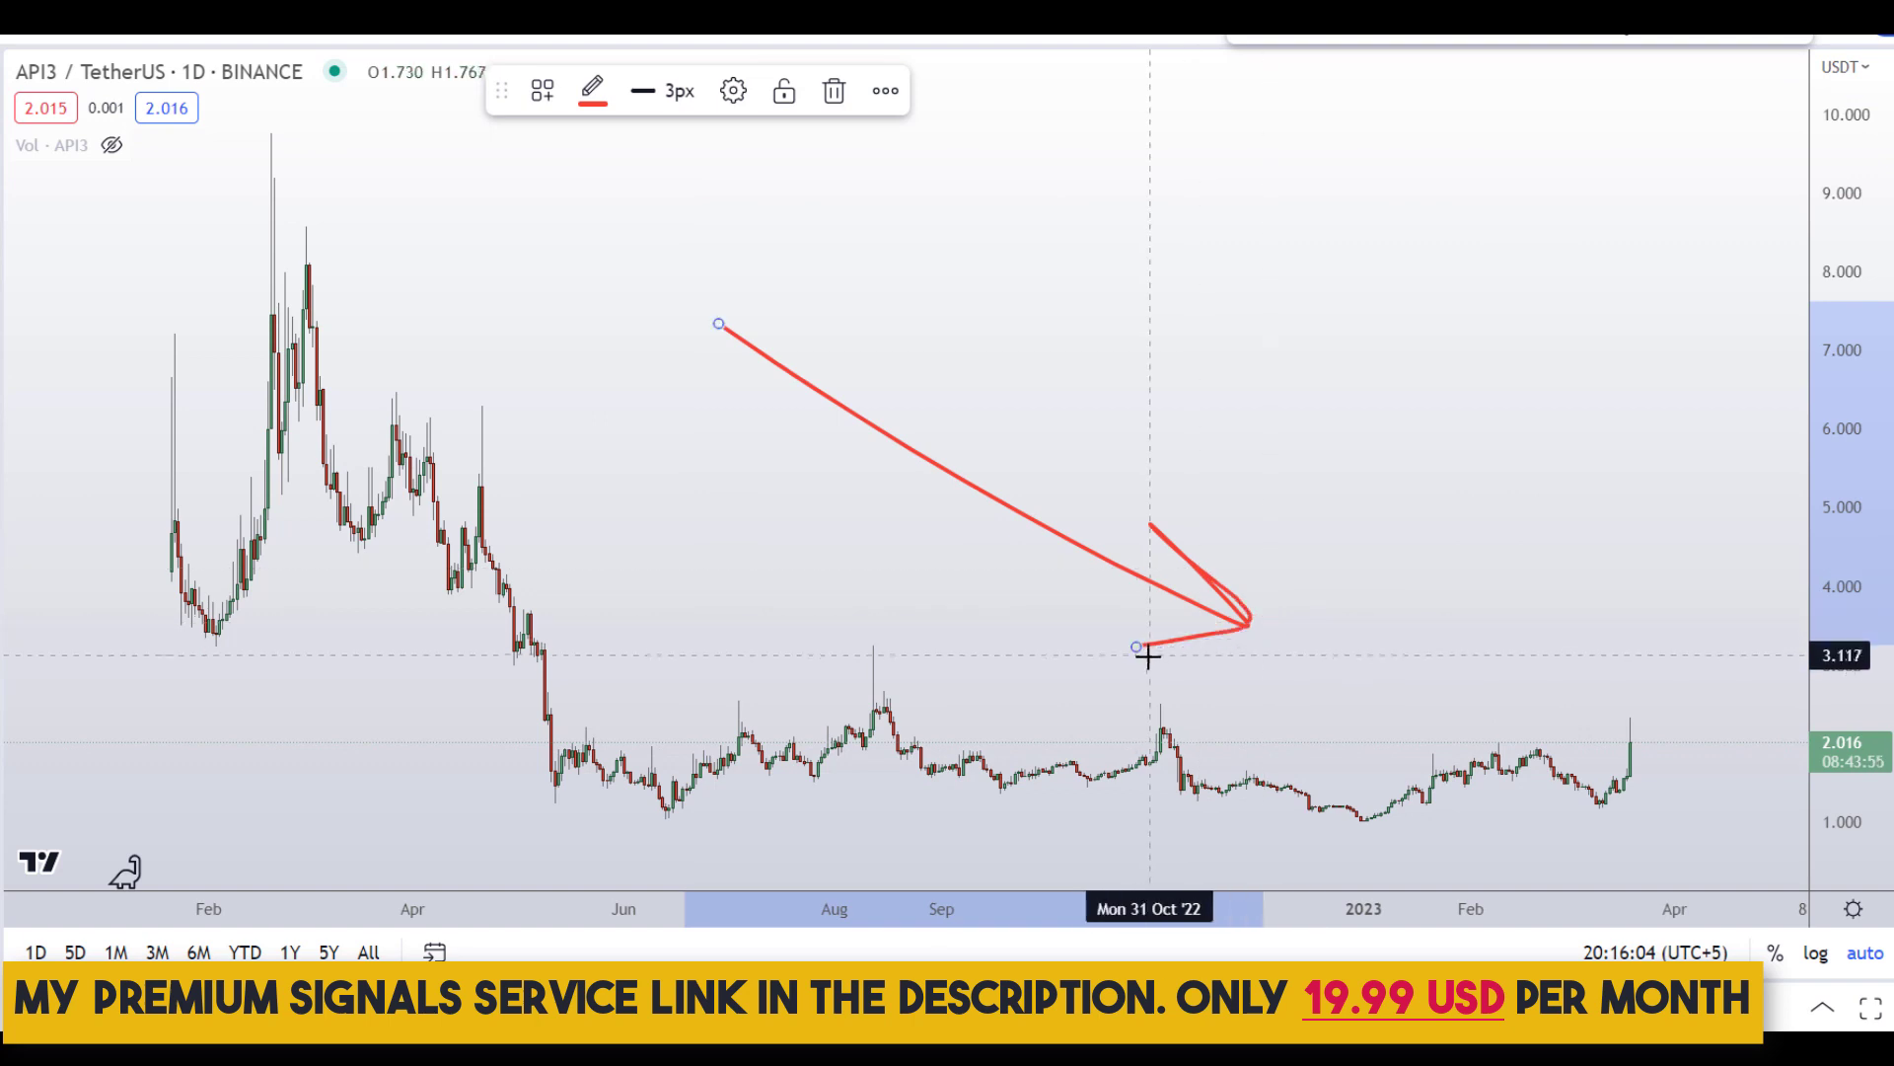
{"action": "key", "text": "Delete"}
{"action": "scroll", "coordinate": [1151, 655], "scroll_direction": "up", "scroll_amount": 5}
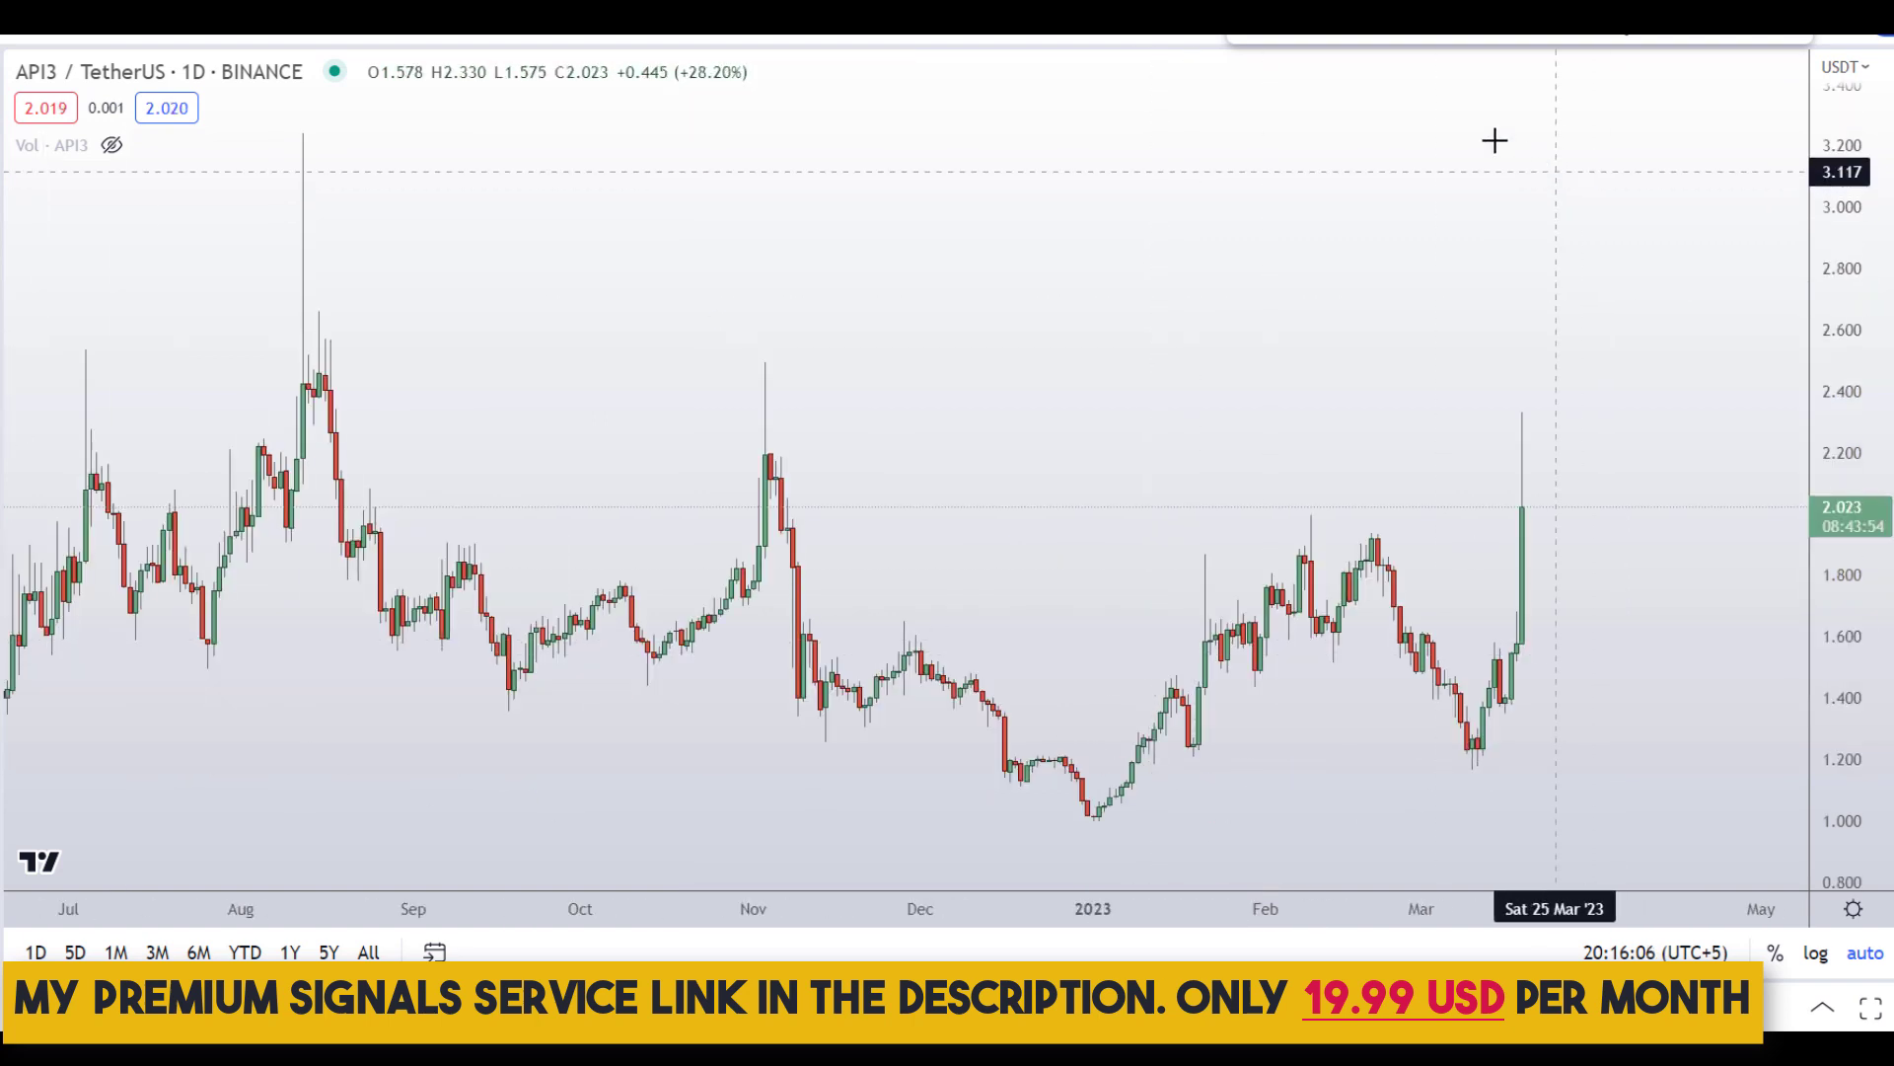
{"action": "mouse_move", "coordinate": [1519, 389]}
{"action": "left_mouse_down"}
{"action": "mouse_move", "coordinate": [1489, 491]}
{"action": "mouse_move", "coordinate": [1517, 759]}
{"action": "mouse_move", "coordinate": [1560, 368]}
{"action": "mouse_move", "coordinate": [1523, 371]}
{"action": "left_mouse_up"}
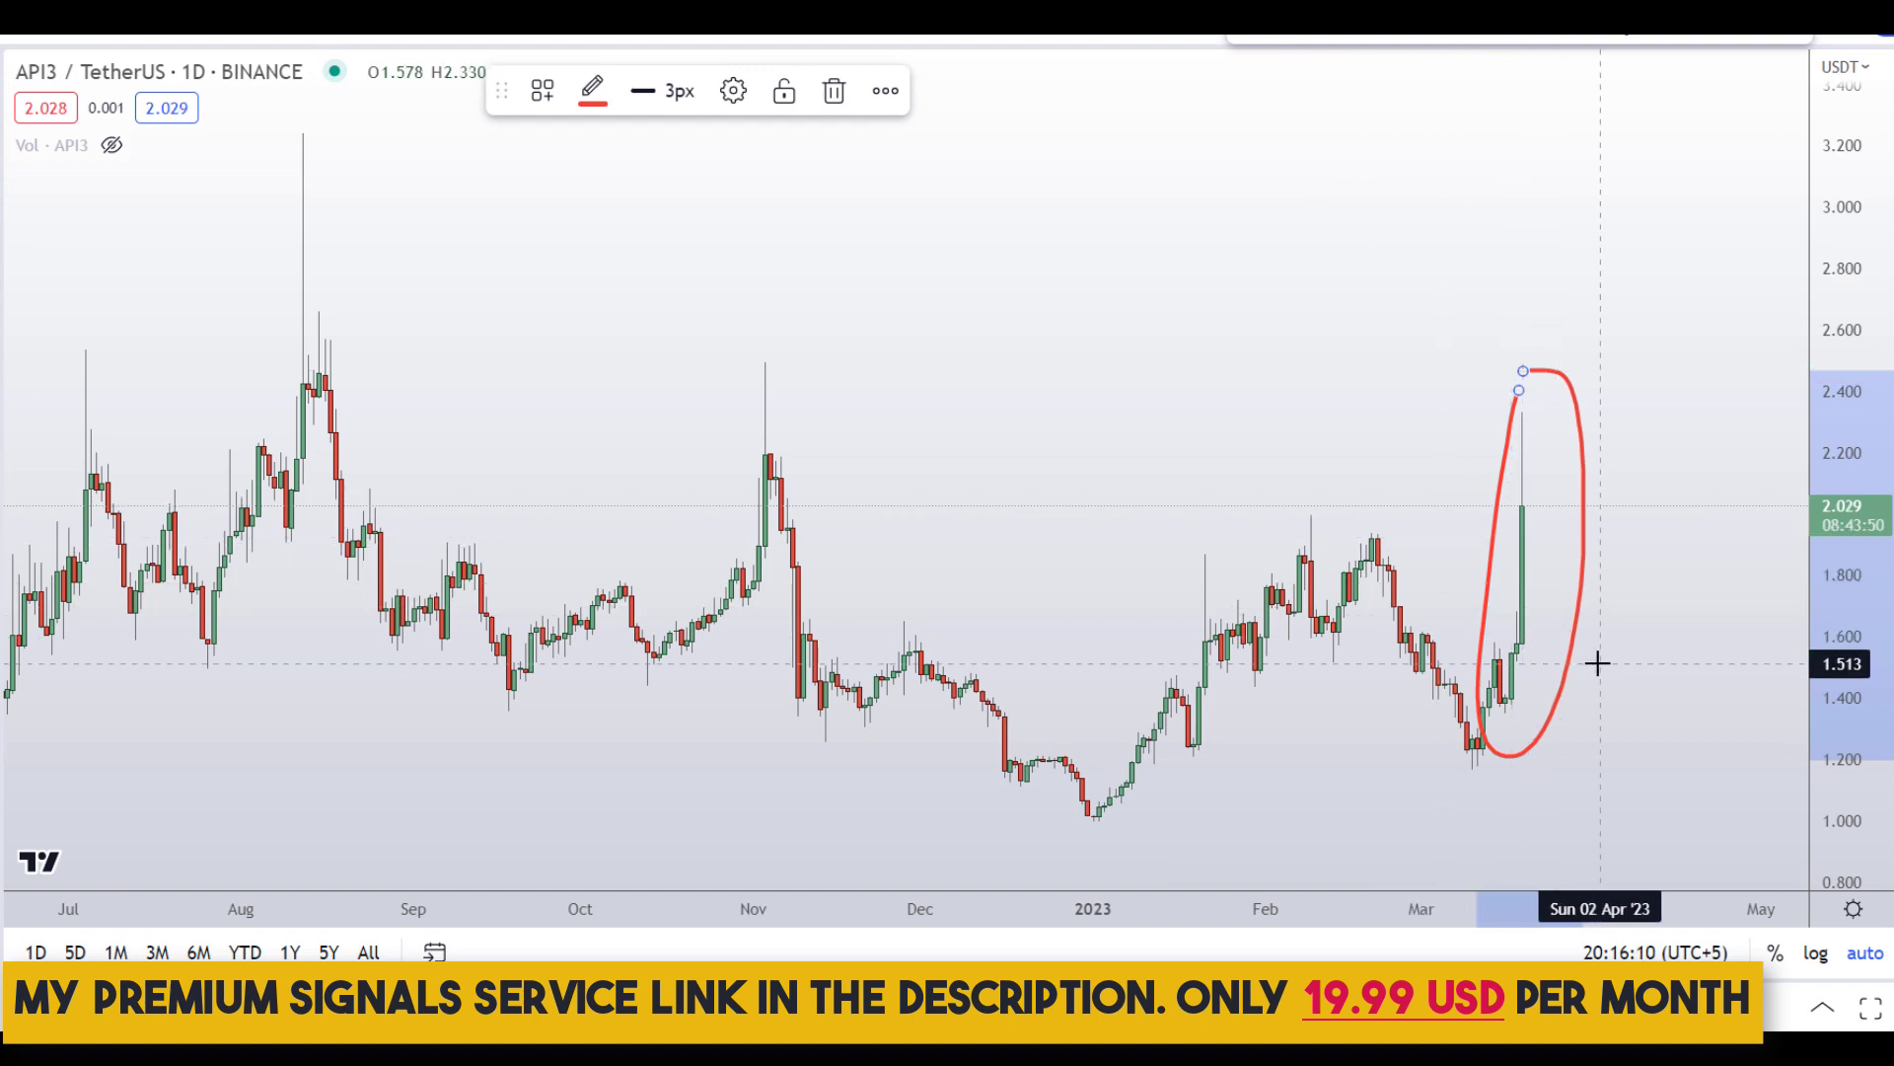
{"action": "key", "text": "Delete"}
{"action": "scroll", "coordinate": [1595, 660], "scroll_direction": "down", "scroll_amount": 5}
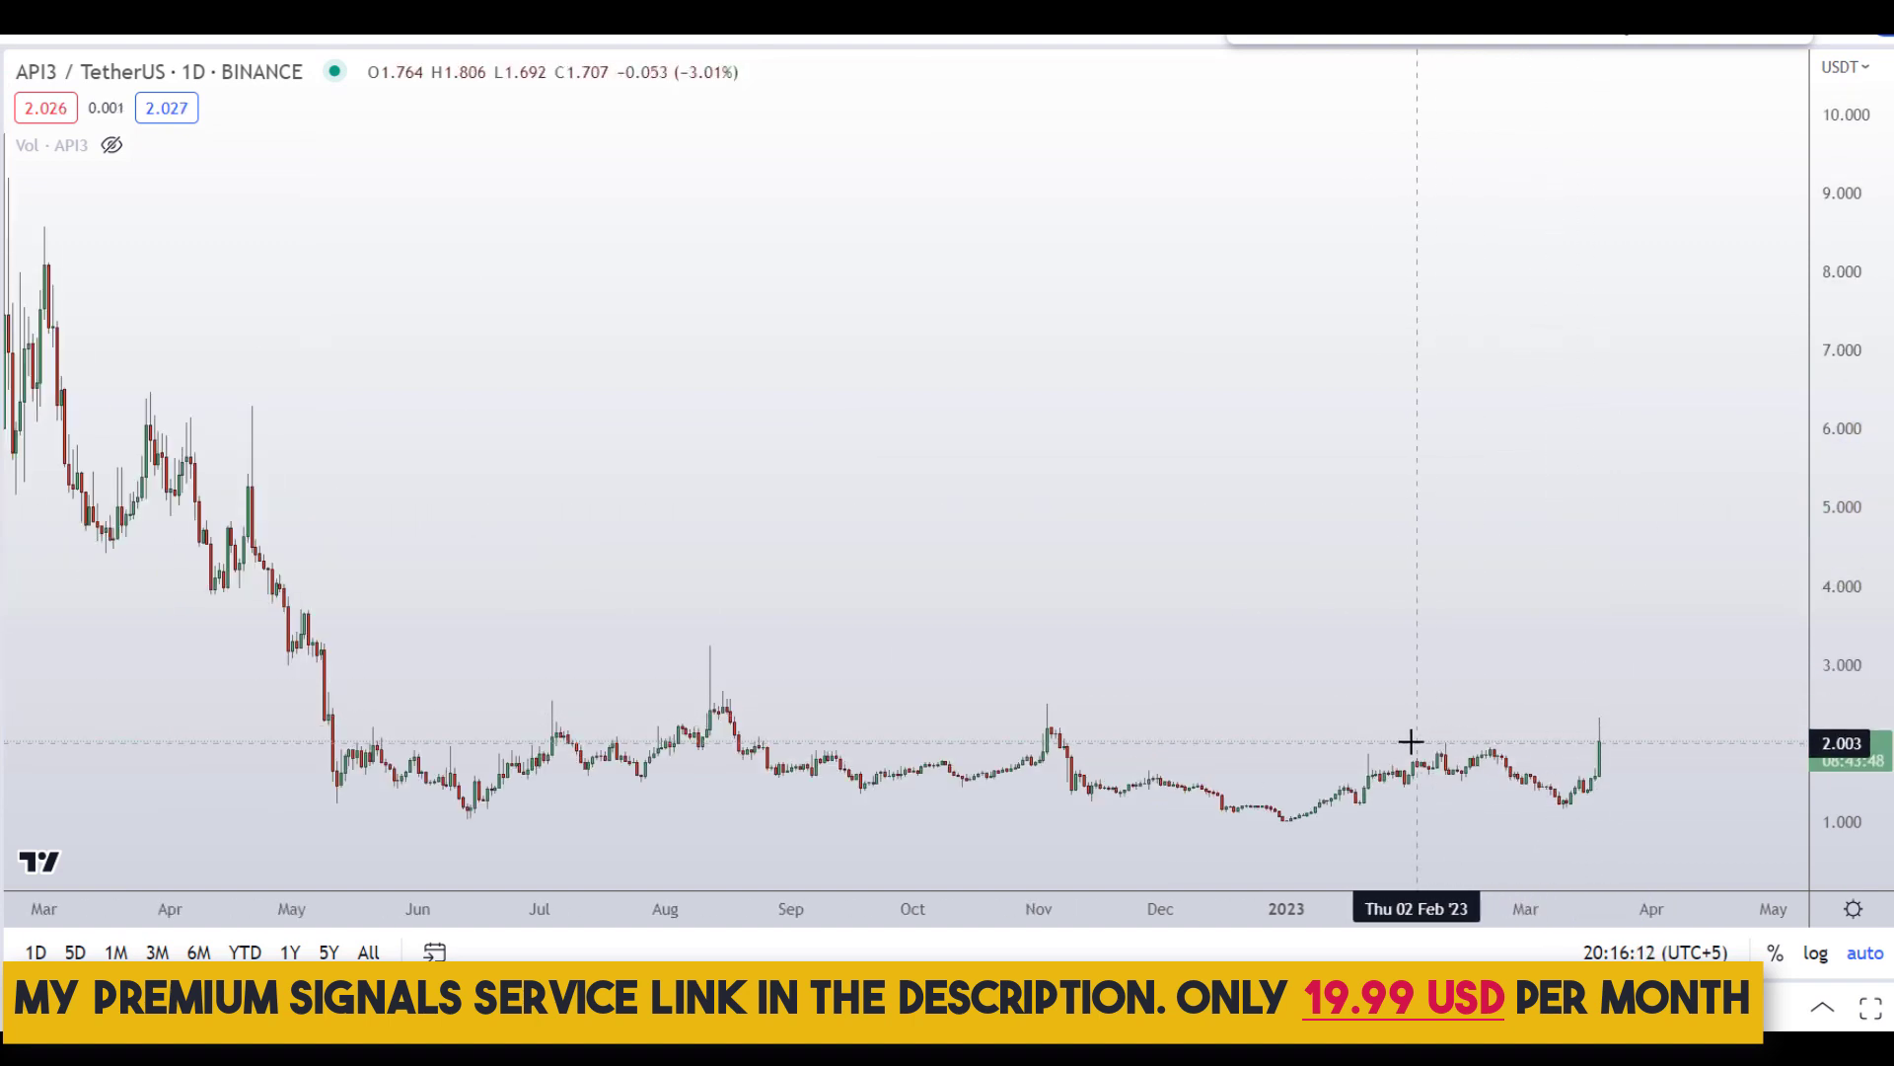
{"action": "left_click_drag", "start_coordinate": [1448, 750], "coordinate": [1628, 748]}
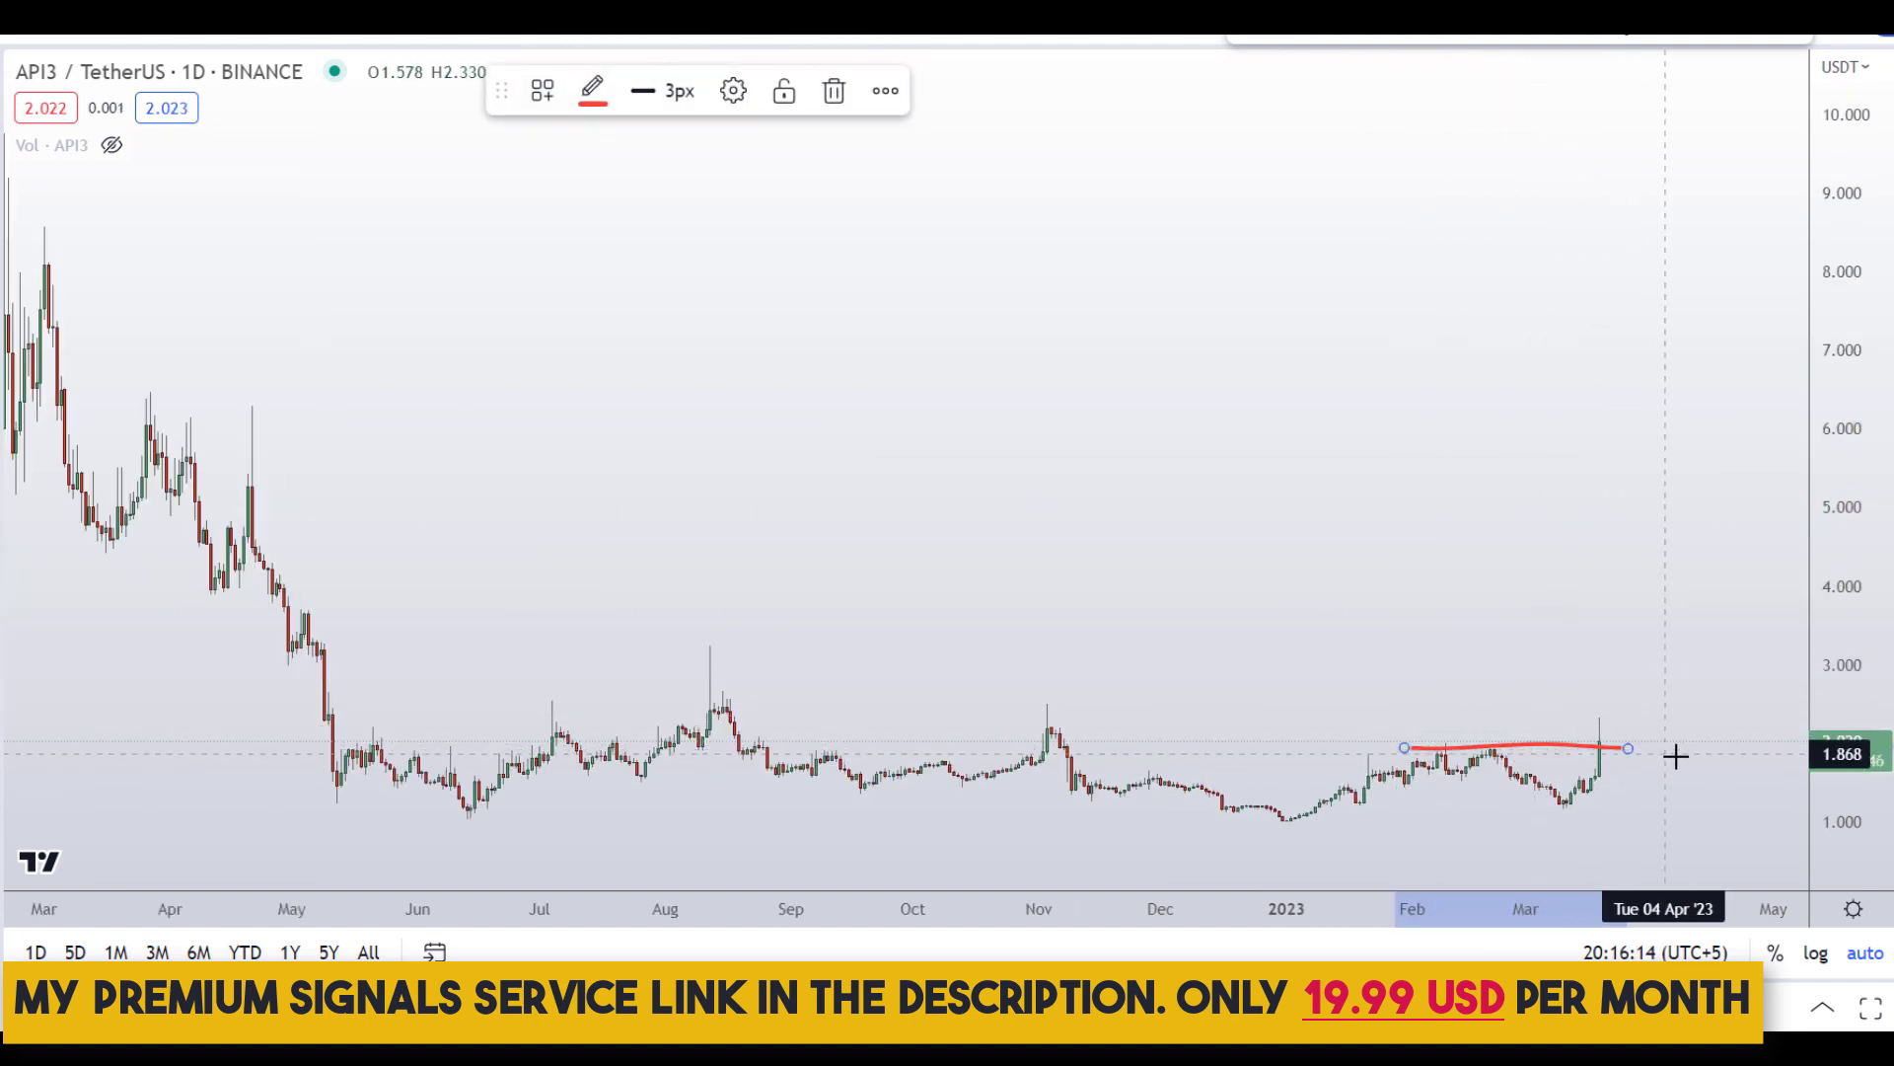
{"action": "key", "text": "Delete"}
{"action": "scroll", "coordinate": [1598, 701], "scroll_direction": "up", "scroll_amount": 3}
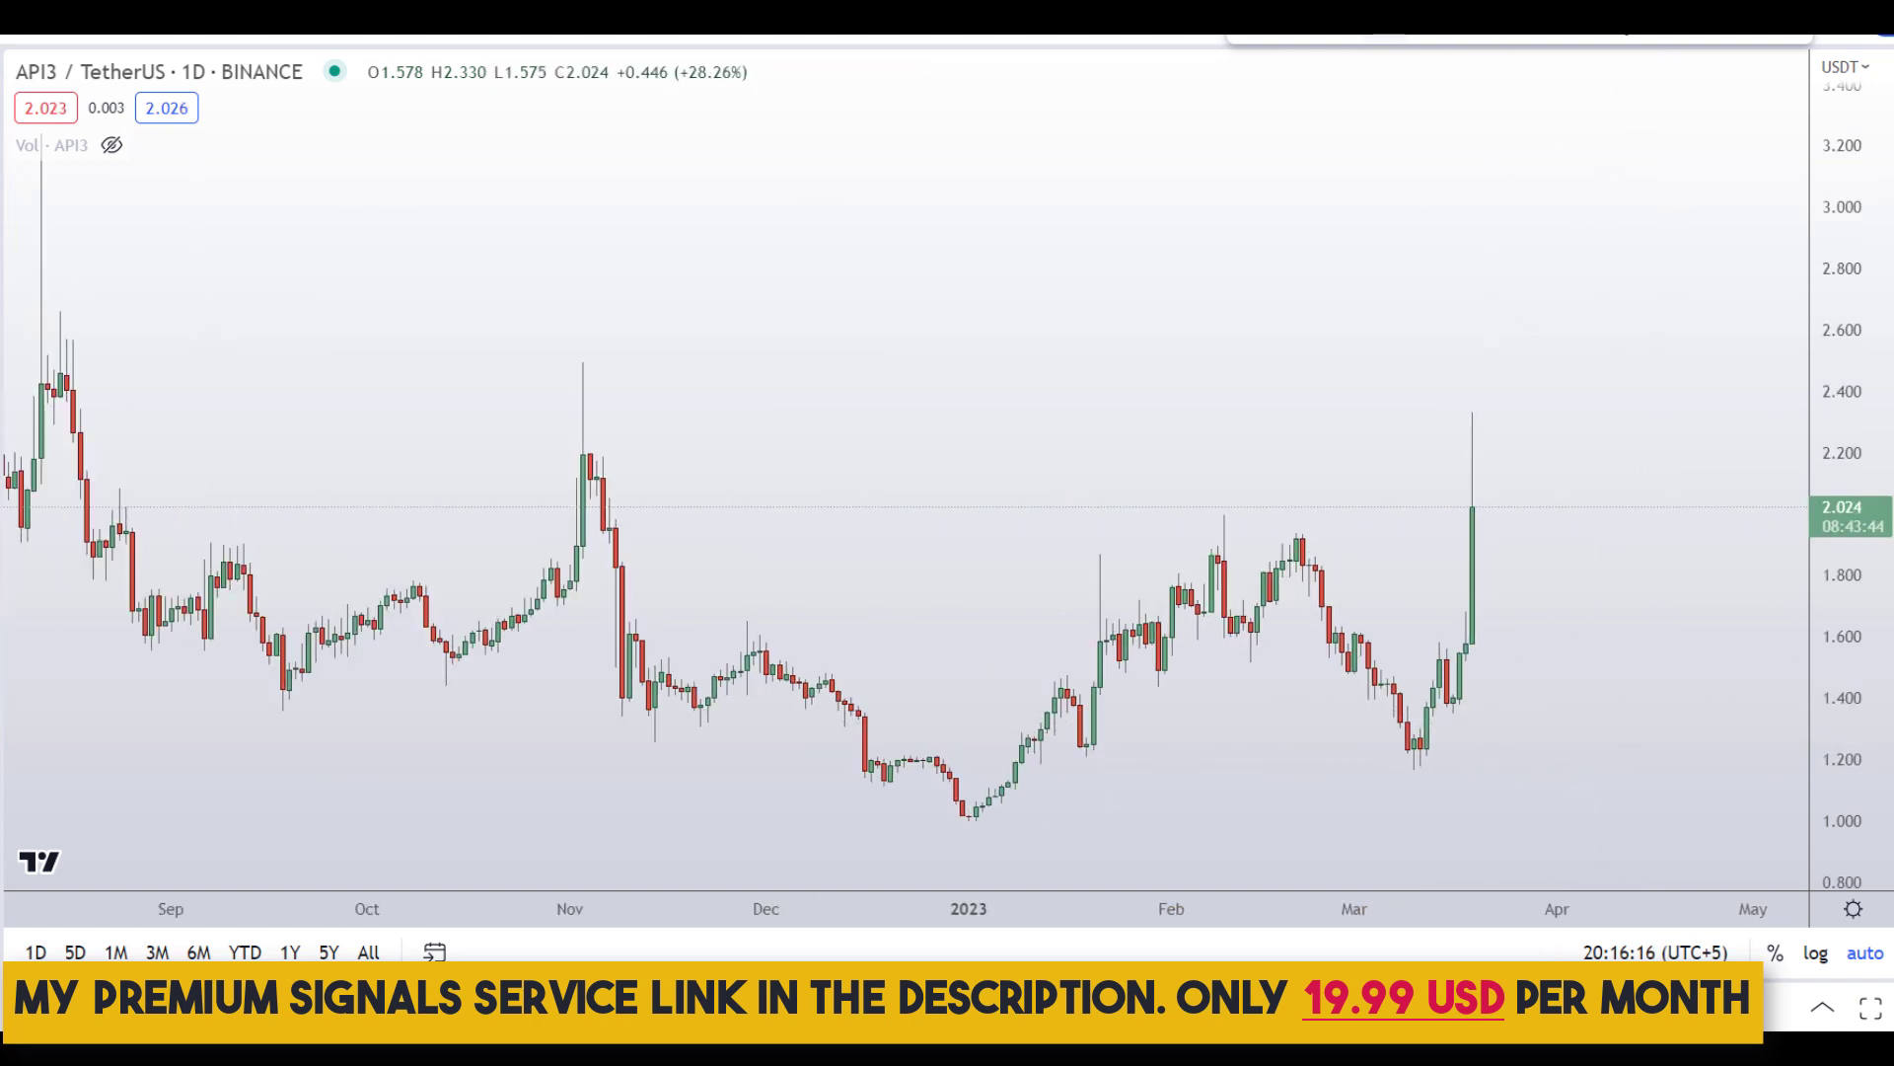
Step: Place a horizontal level at 1.950 on the API3 daily chart
{"action": "left_click", "coordinate": [1265, 530]}
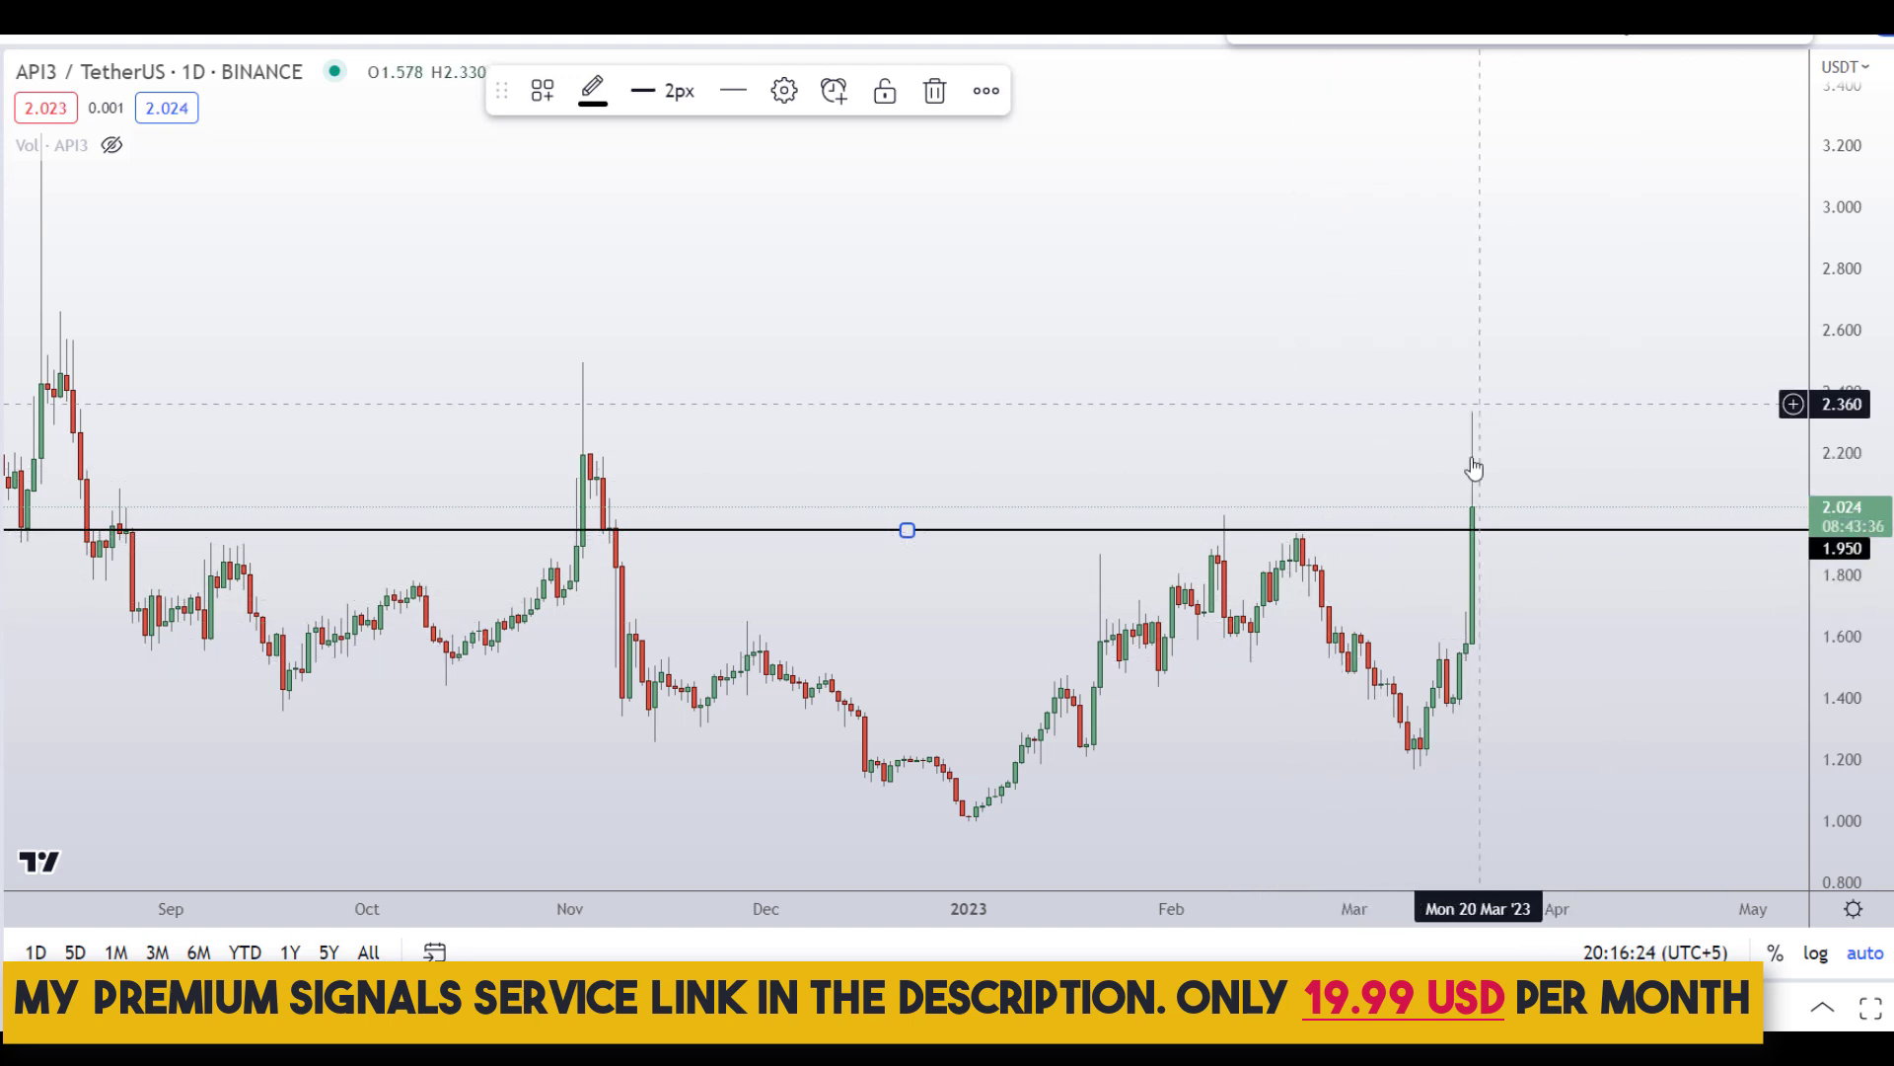
{"action": "scroll", "coordinate": [1486, 513], "scroll_direction": "down", "scroll_amount": 1}
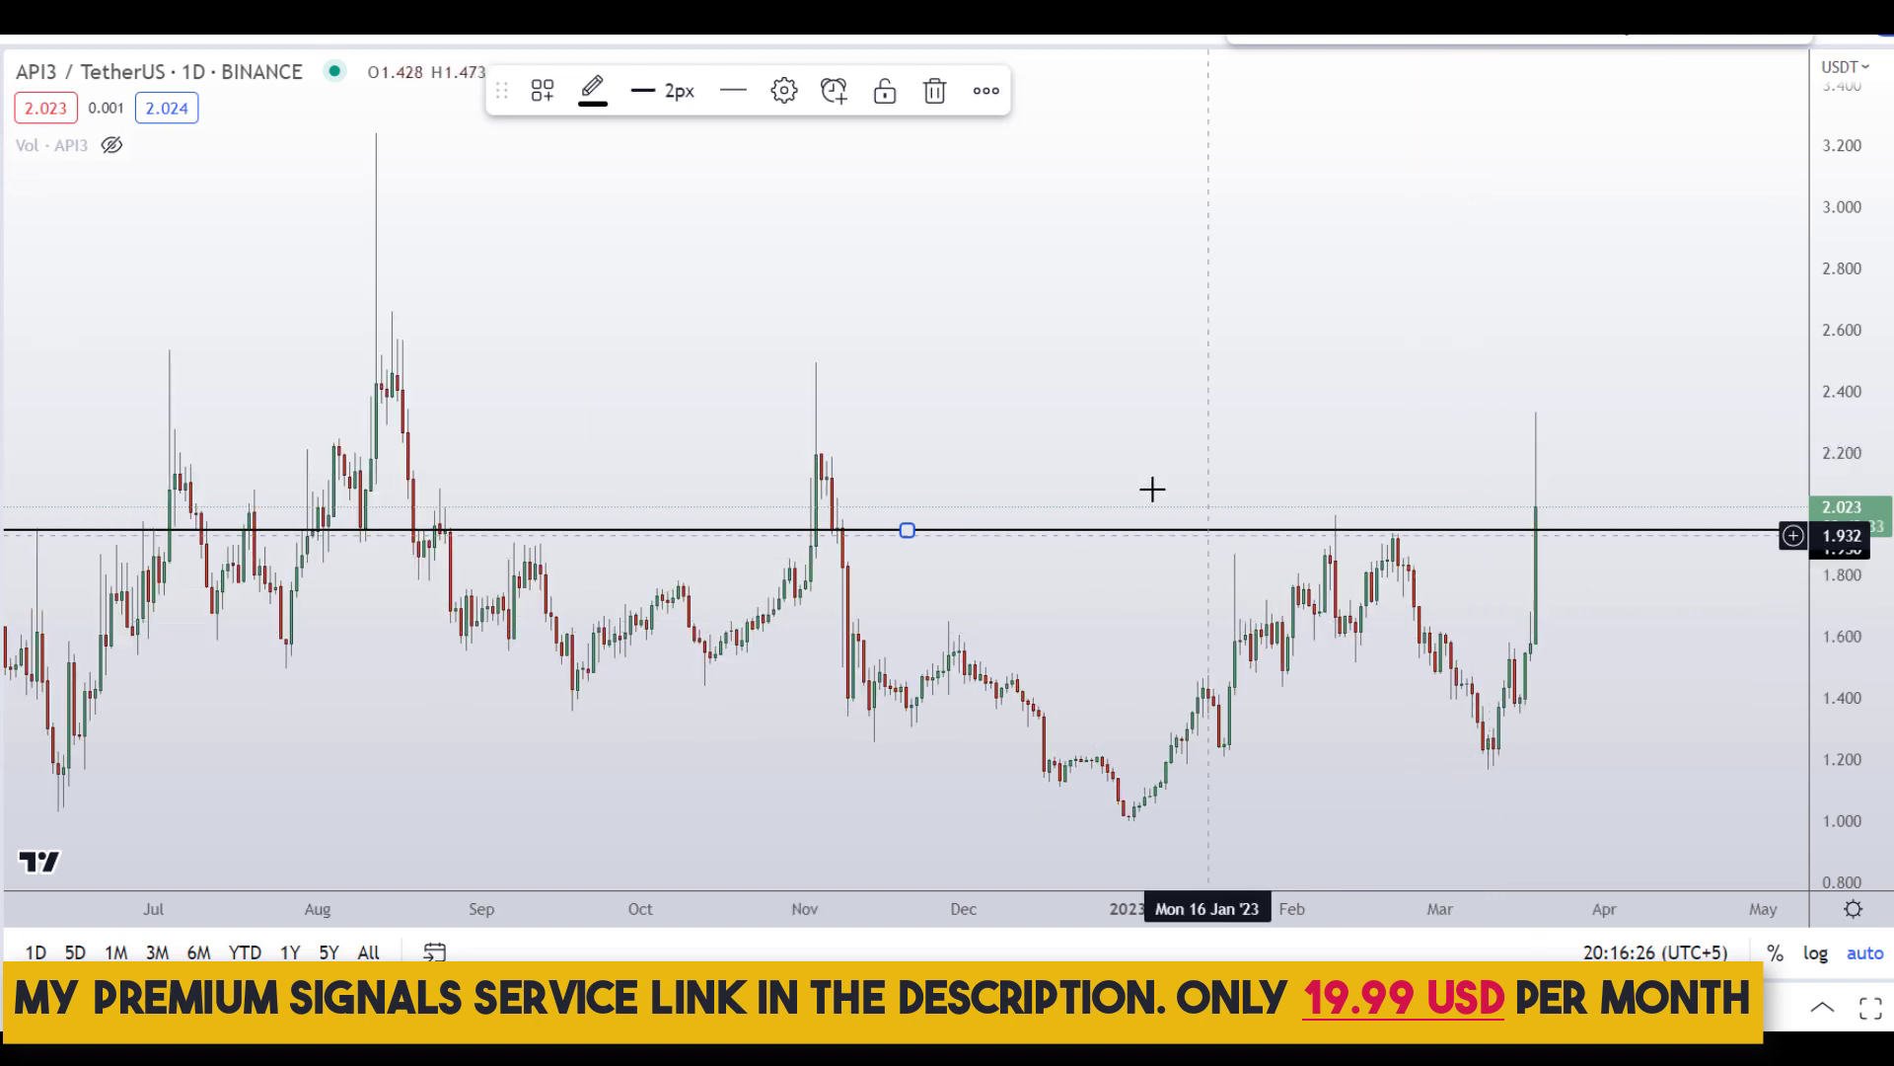
{"action": "left_click", "coordinate": [981, 381]}
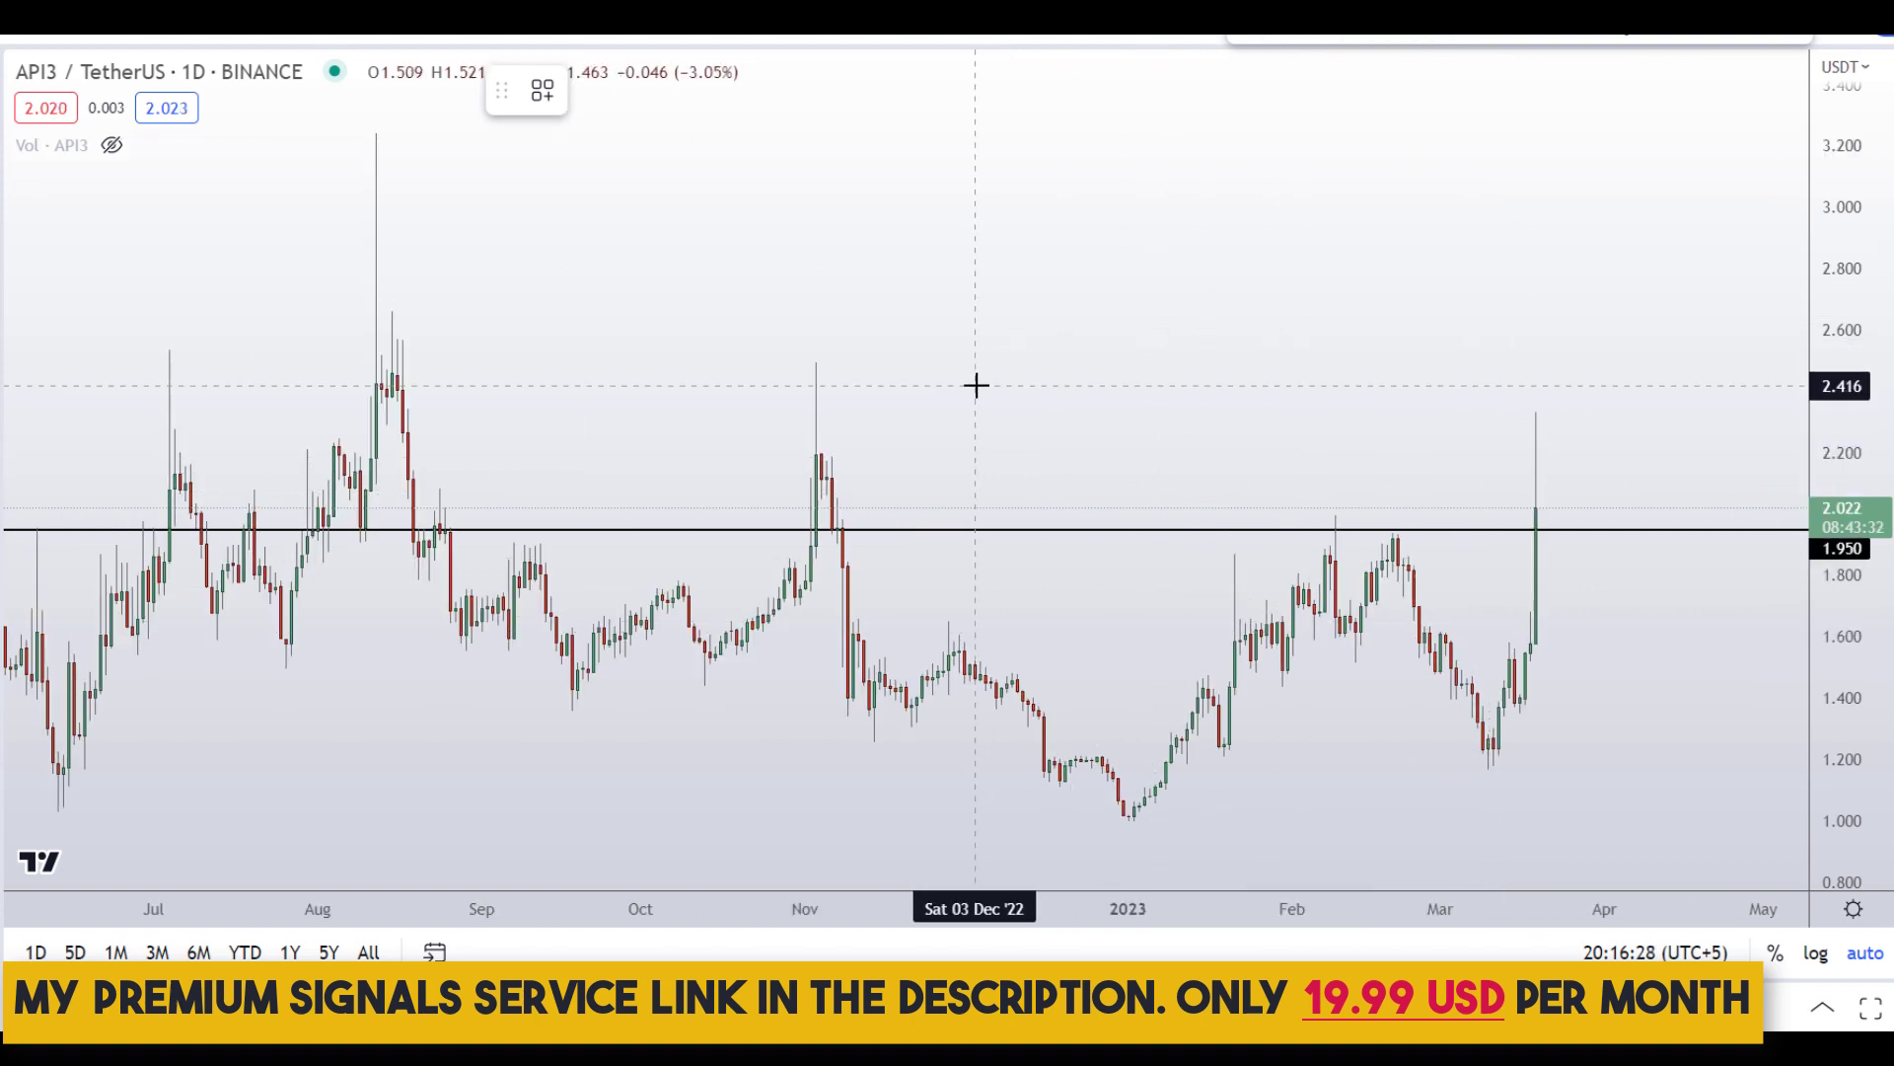
Step: Add a second horizontal level at 2.416 and circle the August 2022 peak in red
{"action": "left_click", "coordinate": [907, 385]}
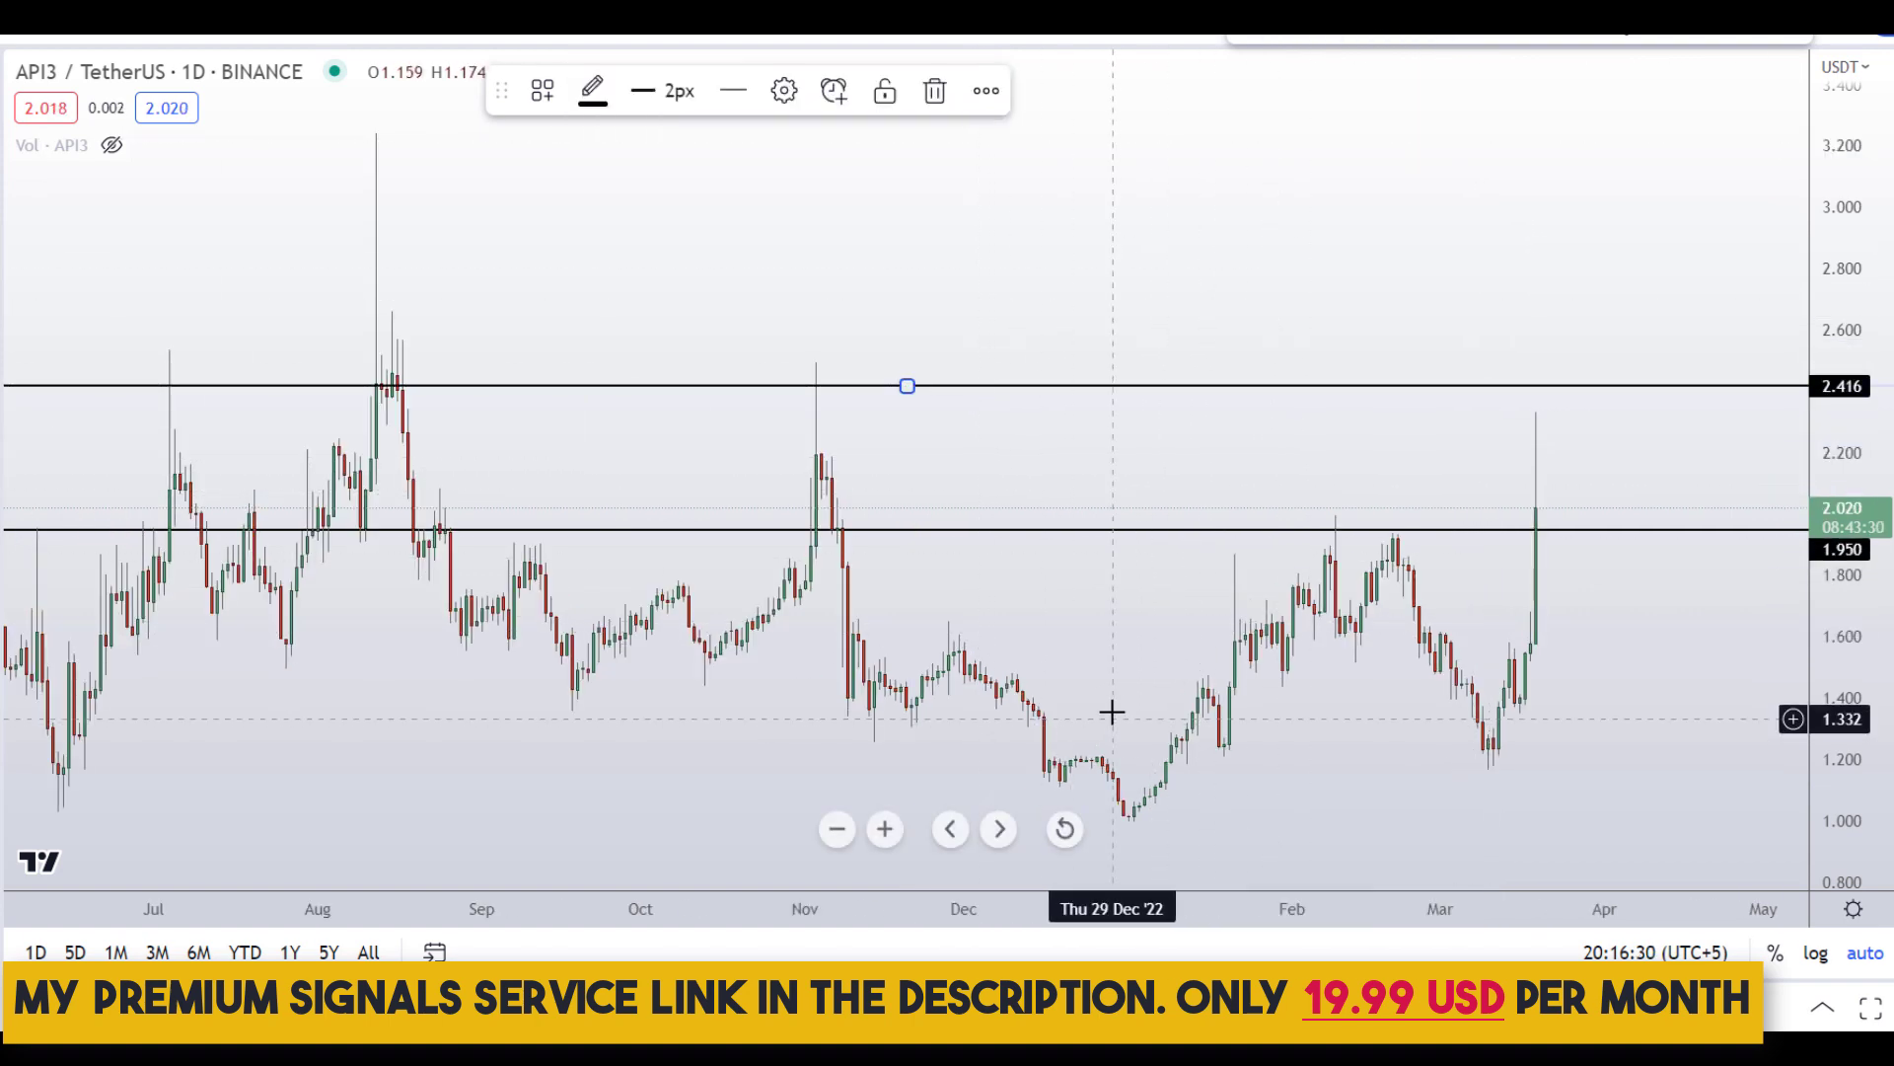
{"action": "scroll", "coordinate": [1112, 711], "scroll_direction": "down", "scroll_amount": 3}
{"action": "scroll", "coordinate": [1111, 723], "scroll_direction": "up", "scroll_amount": 1}
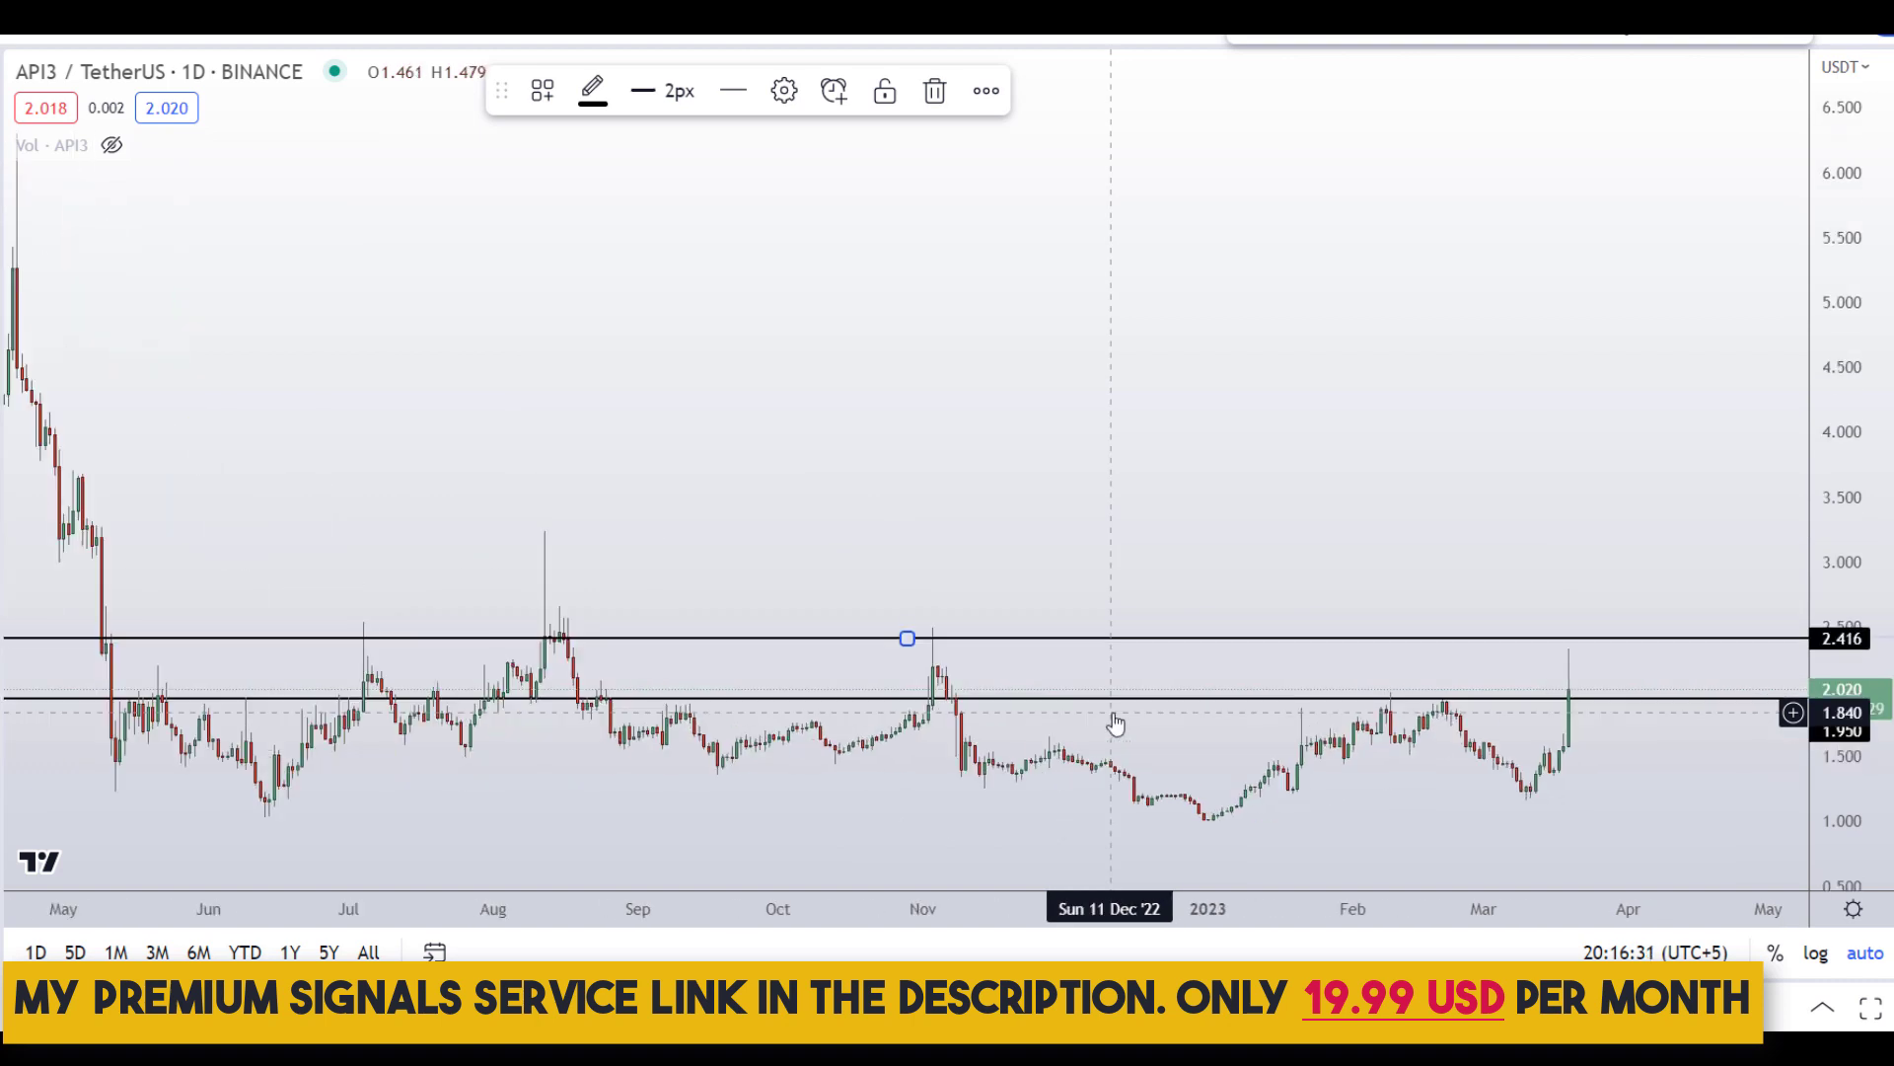
{"action": "left_click", "coordinate": [1264, 76]}
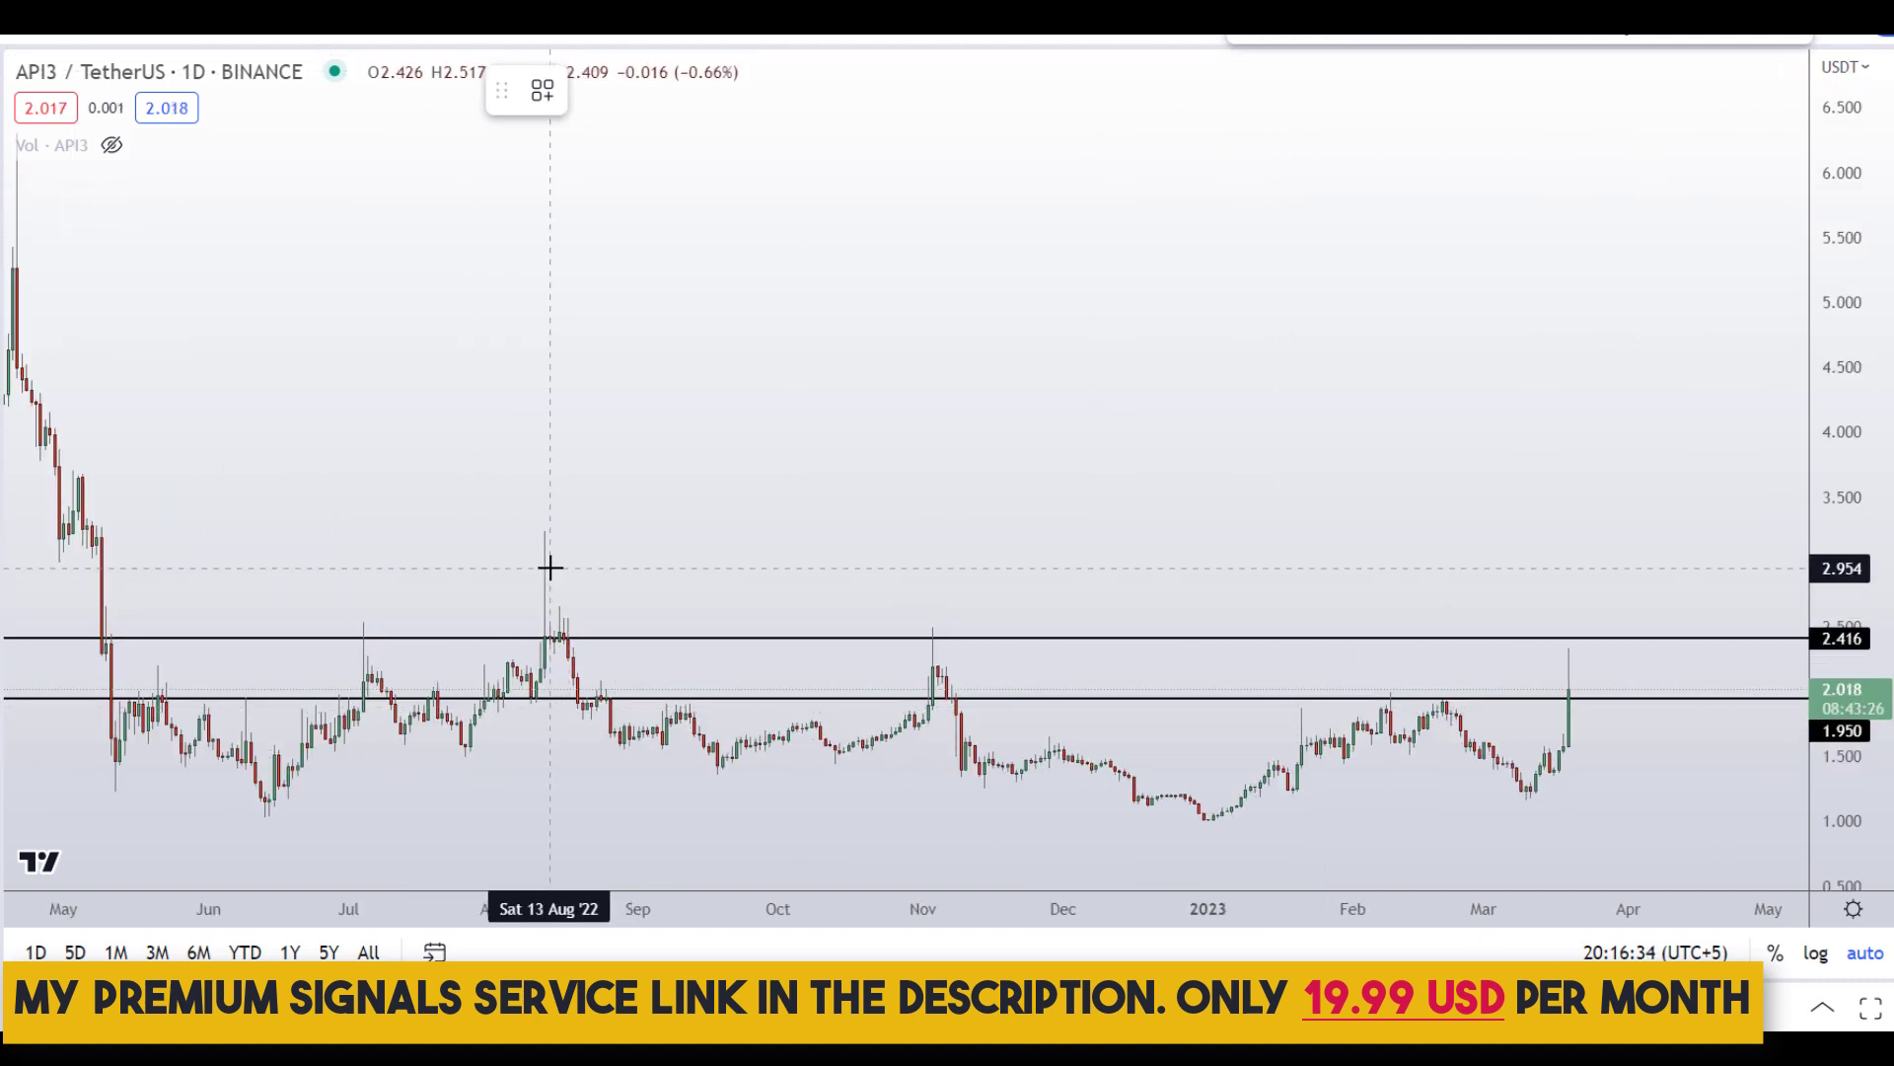
{"action": "mouse_move", "coordinate": [550, 567]}
{"action": "left_mouse_down"}
{"action": "mouse_move", "coordinate": [505, 592]}
{"action": "mouse_move", "coordinate": [597, 660]}
{"action": "mouse_move", "coordinate": [589, 564]}
{"action": "left_mouse_up"}
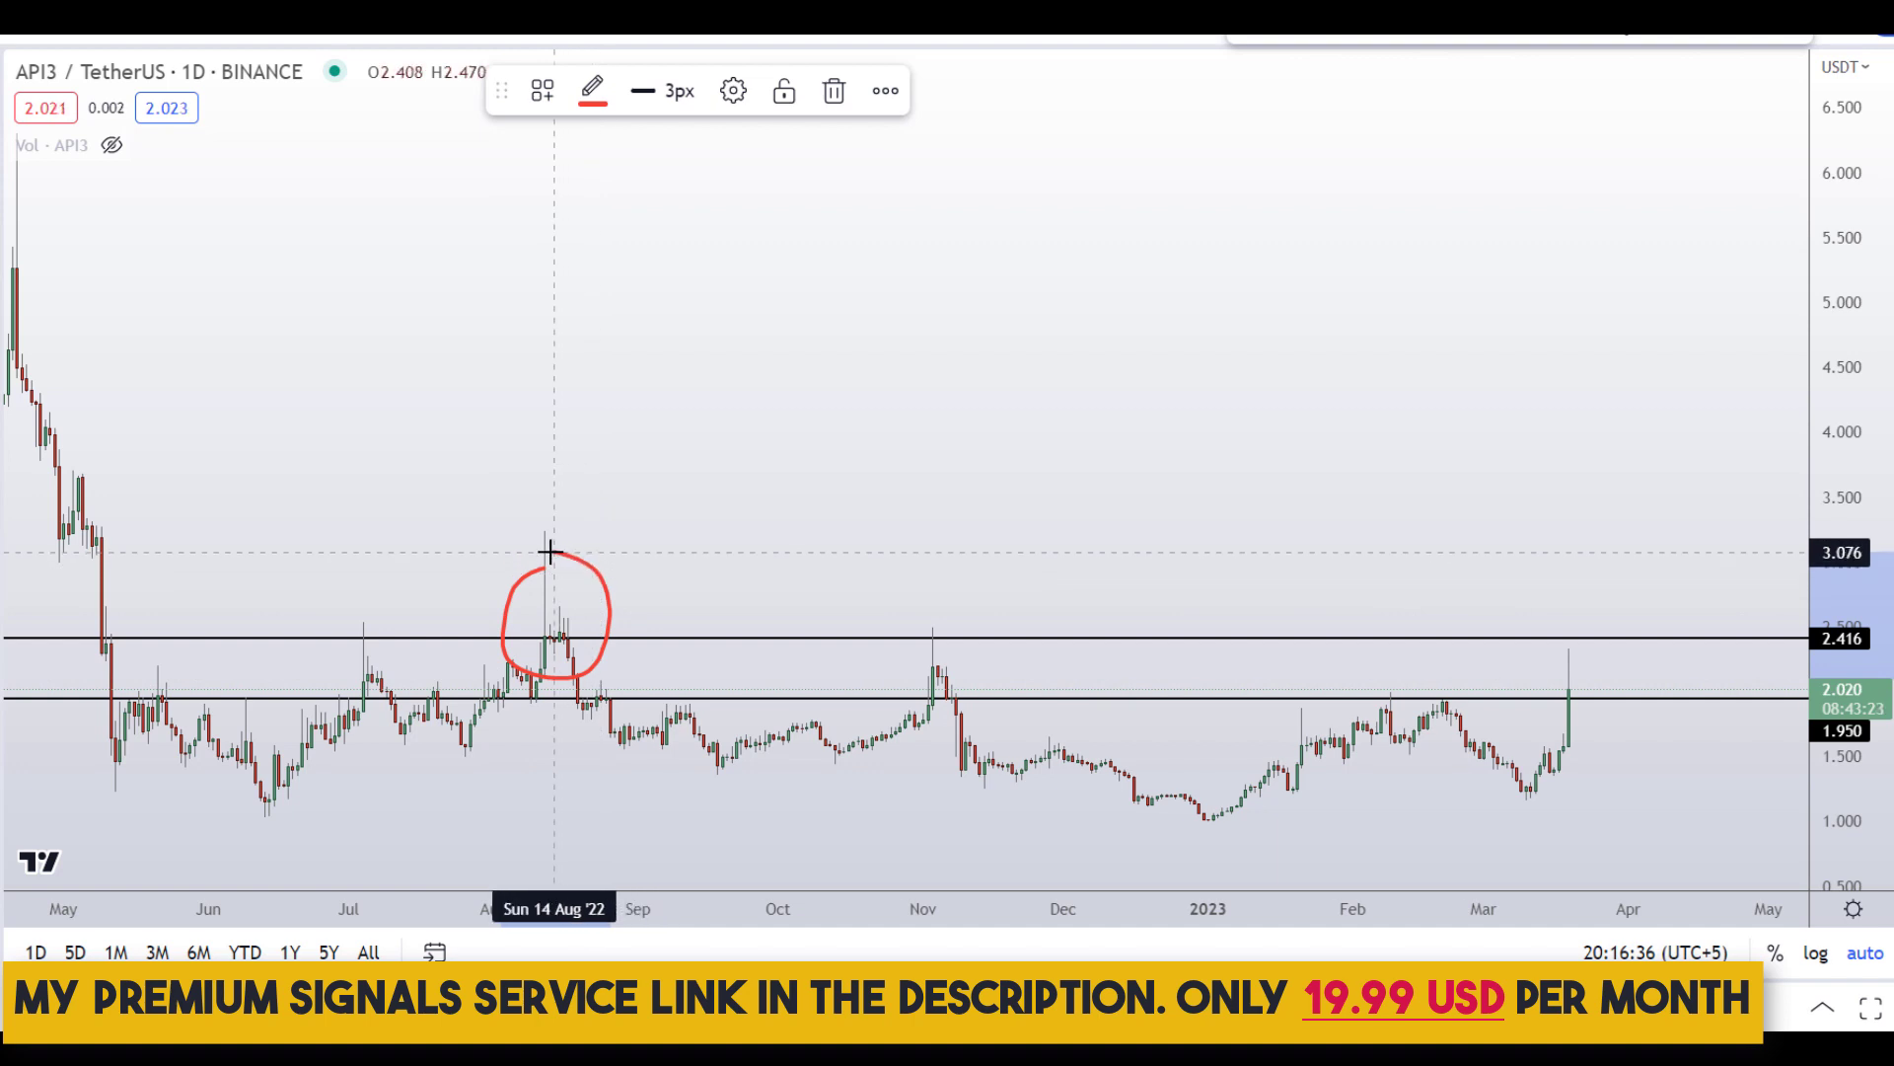
Step: Circle the November and July peaks in red, then undo all red marks and the 2.416 line
{"action": "mouse_move", "coordinate": [941, 584]}
{"action": "left_mouse_down"}
{"action": "mouse_move", "coordinate": [897, 596]}
{"action": "mouse_move", "coordinate": [938, 653]}
{"action": "mouse_move", "coordinate": [998, 621]}
{"action": "mouse_move", "coordinate": [952, 573]}
{"action": "left_mouse_up"}
{"action": "mouse_move", "coordinate": [355, 573]}
{"action": "left_mouse_down"}
{"action": "mouse_move", "coordinate": [431, 621]}
{"action": "mouse_move", "coordinate": [323, 585]}
{"action": "left_mouse_up"}
{"action": "mouse_move", "coordinate": [1568, 643]}
{"action": "left_mouse_down"}
{"action": "mouse_move", "coordinate": [1569, 681]}
{"action": "mouse_move", "coordinate": [1579, 641]}
{"action": "mouse_move", "coordinate": [1619, 690]}
{"action": "left_mouse_up"}
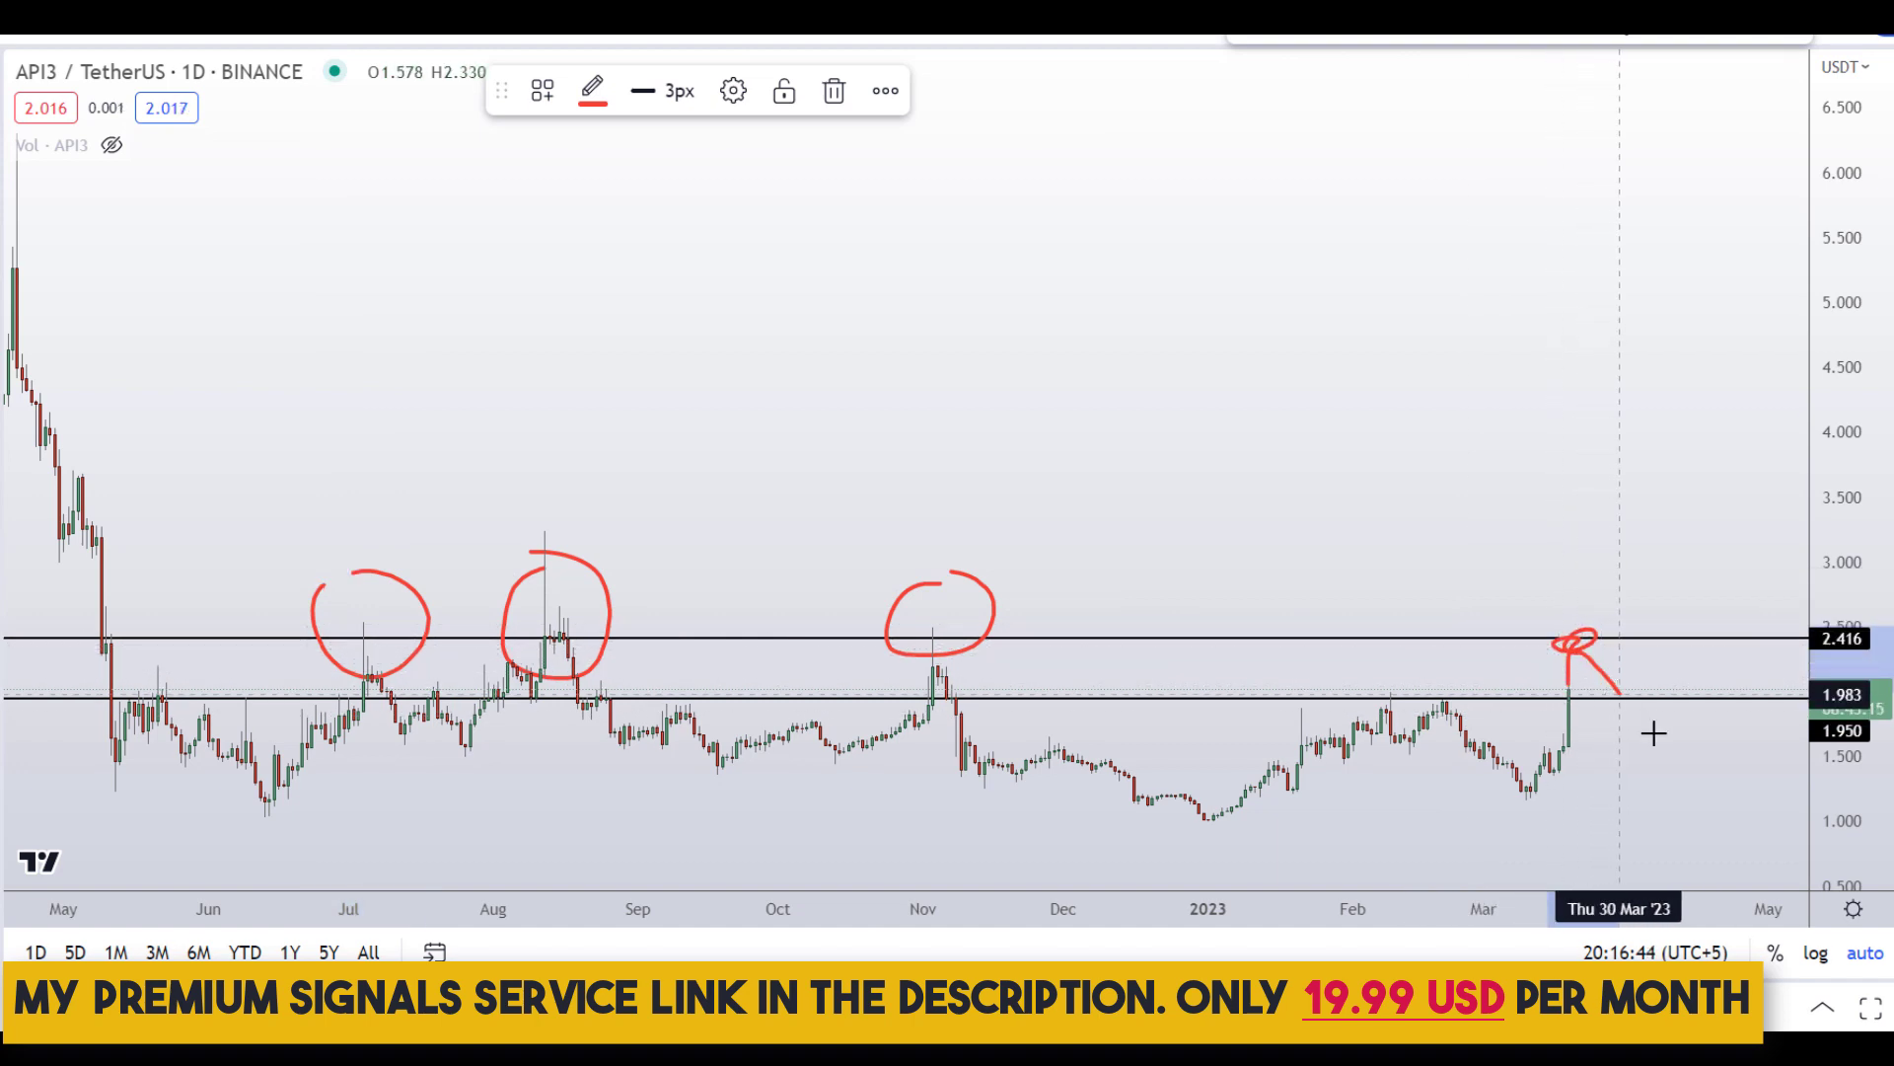
{"action": "key", "text": "ctrl+z"}
{"action": "key", "text": "ctrl+z"}
{"action": "key", "text": "ctrl+z"}
{"action": "key", "text": "ctrl+z"}
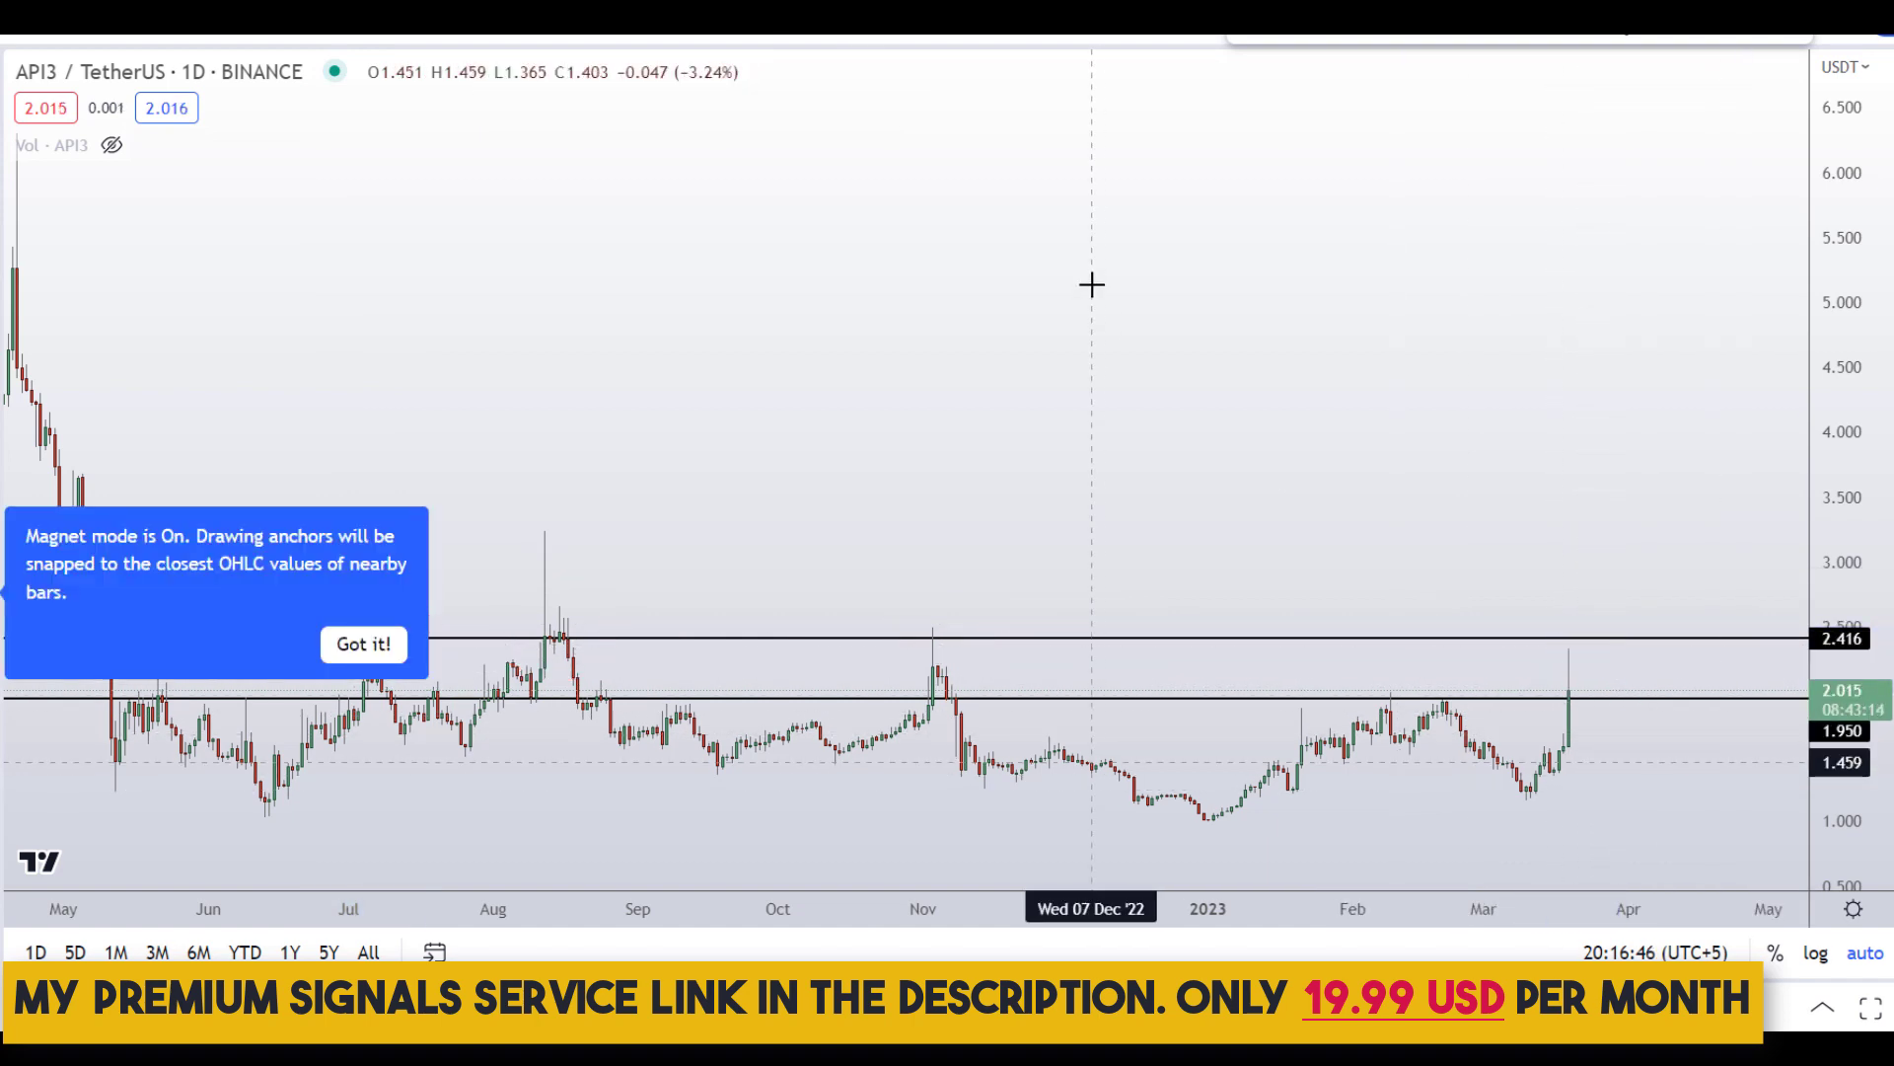
{"action": "key", "text": "ctrl+z"}
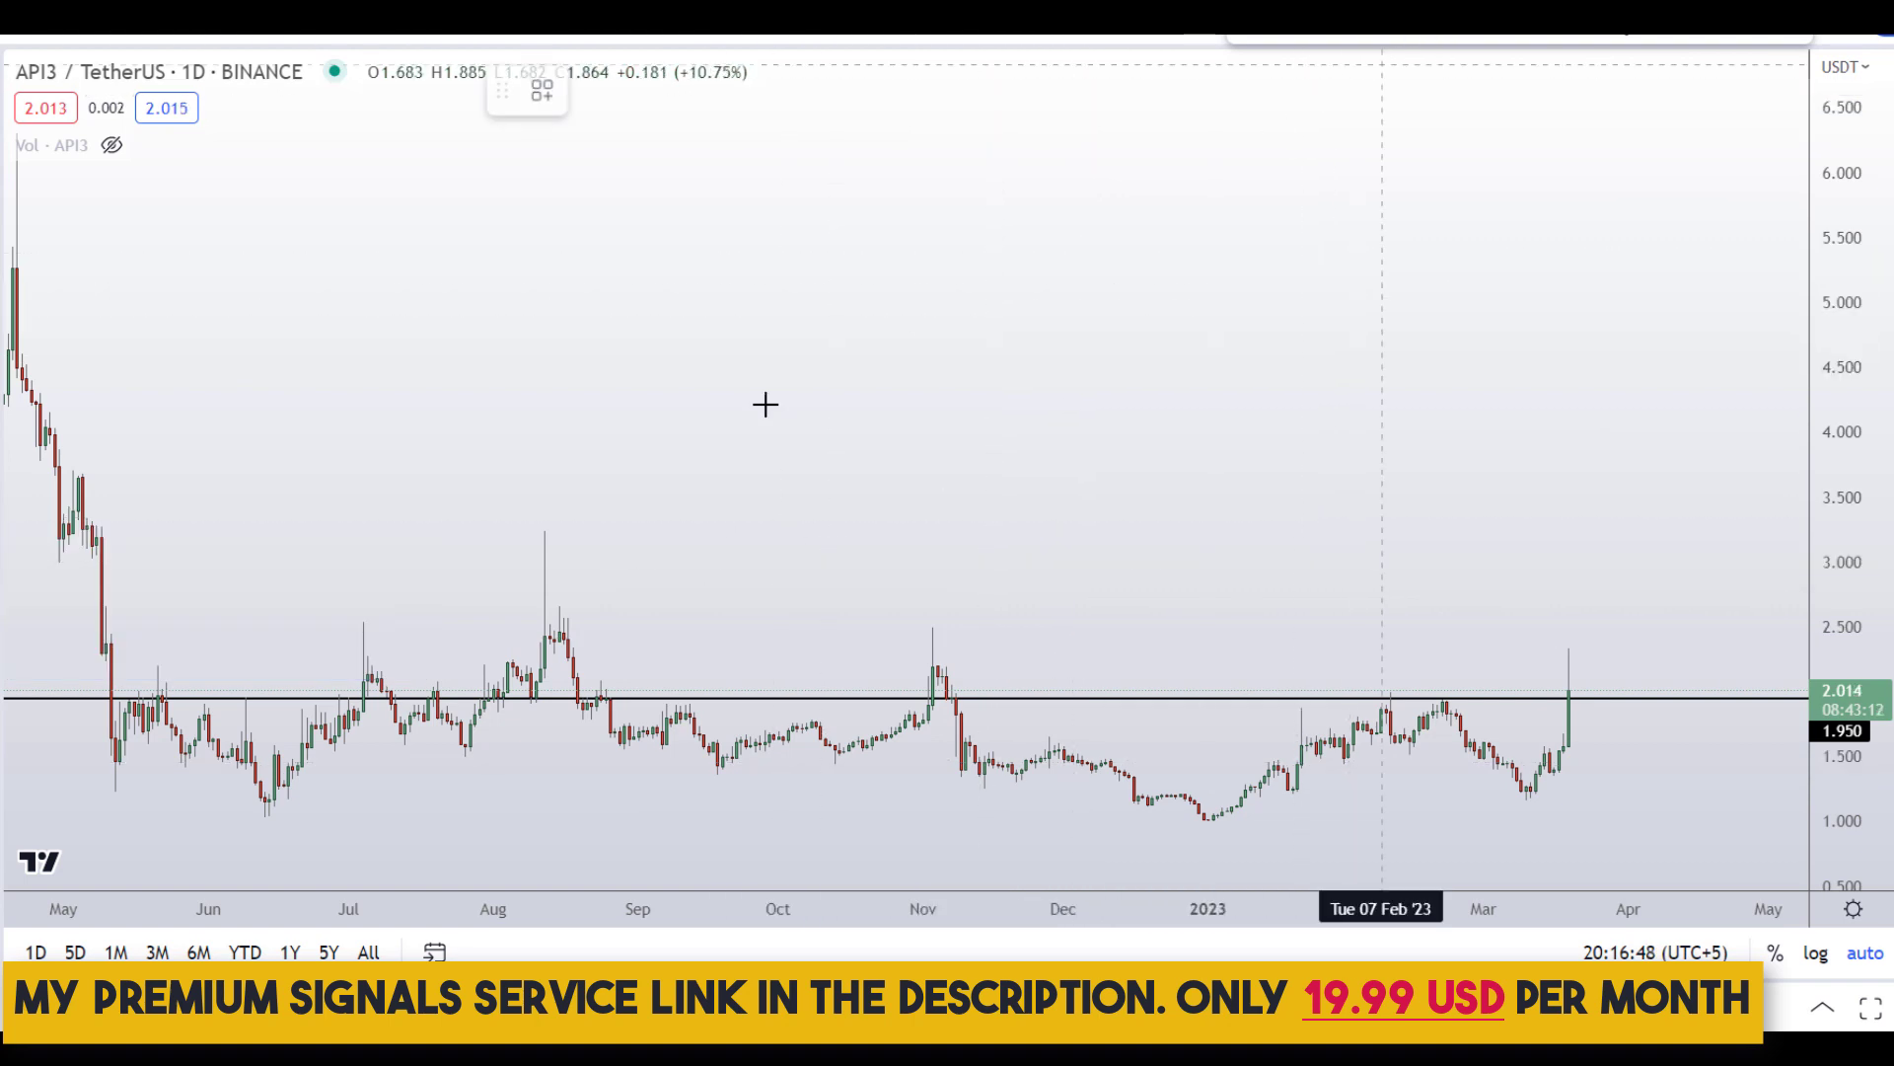
Step: Add a horizontal level at 2.463 and switch the chart to 4-hour candles
{"action": "left_click", "coordinate": [908, 621]}
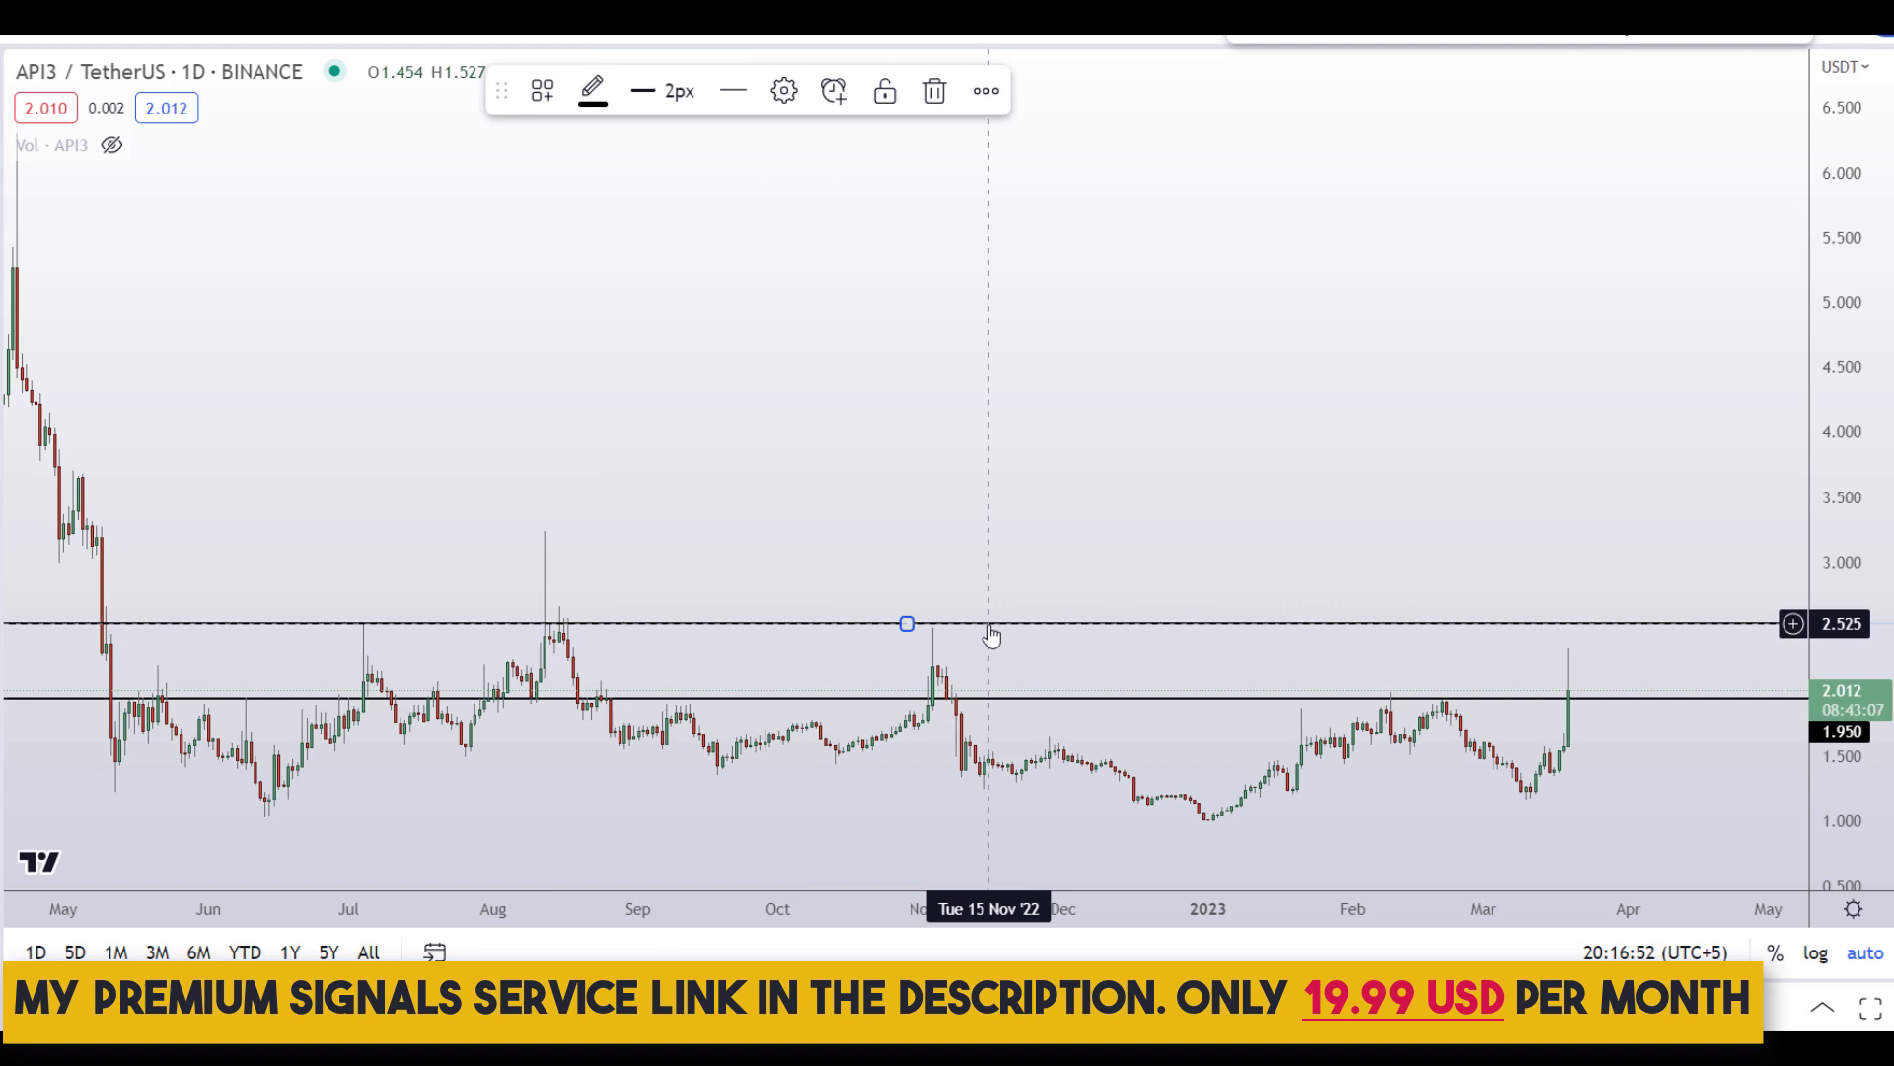
{"action": "left_click_drag", "start_coordinate": [991, 637], "coordinate": [991, 644]}
{"action": "left_click", "coordinate": [1007, 494]}
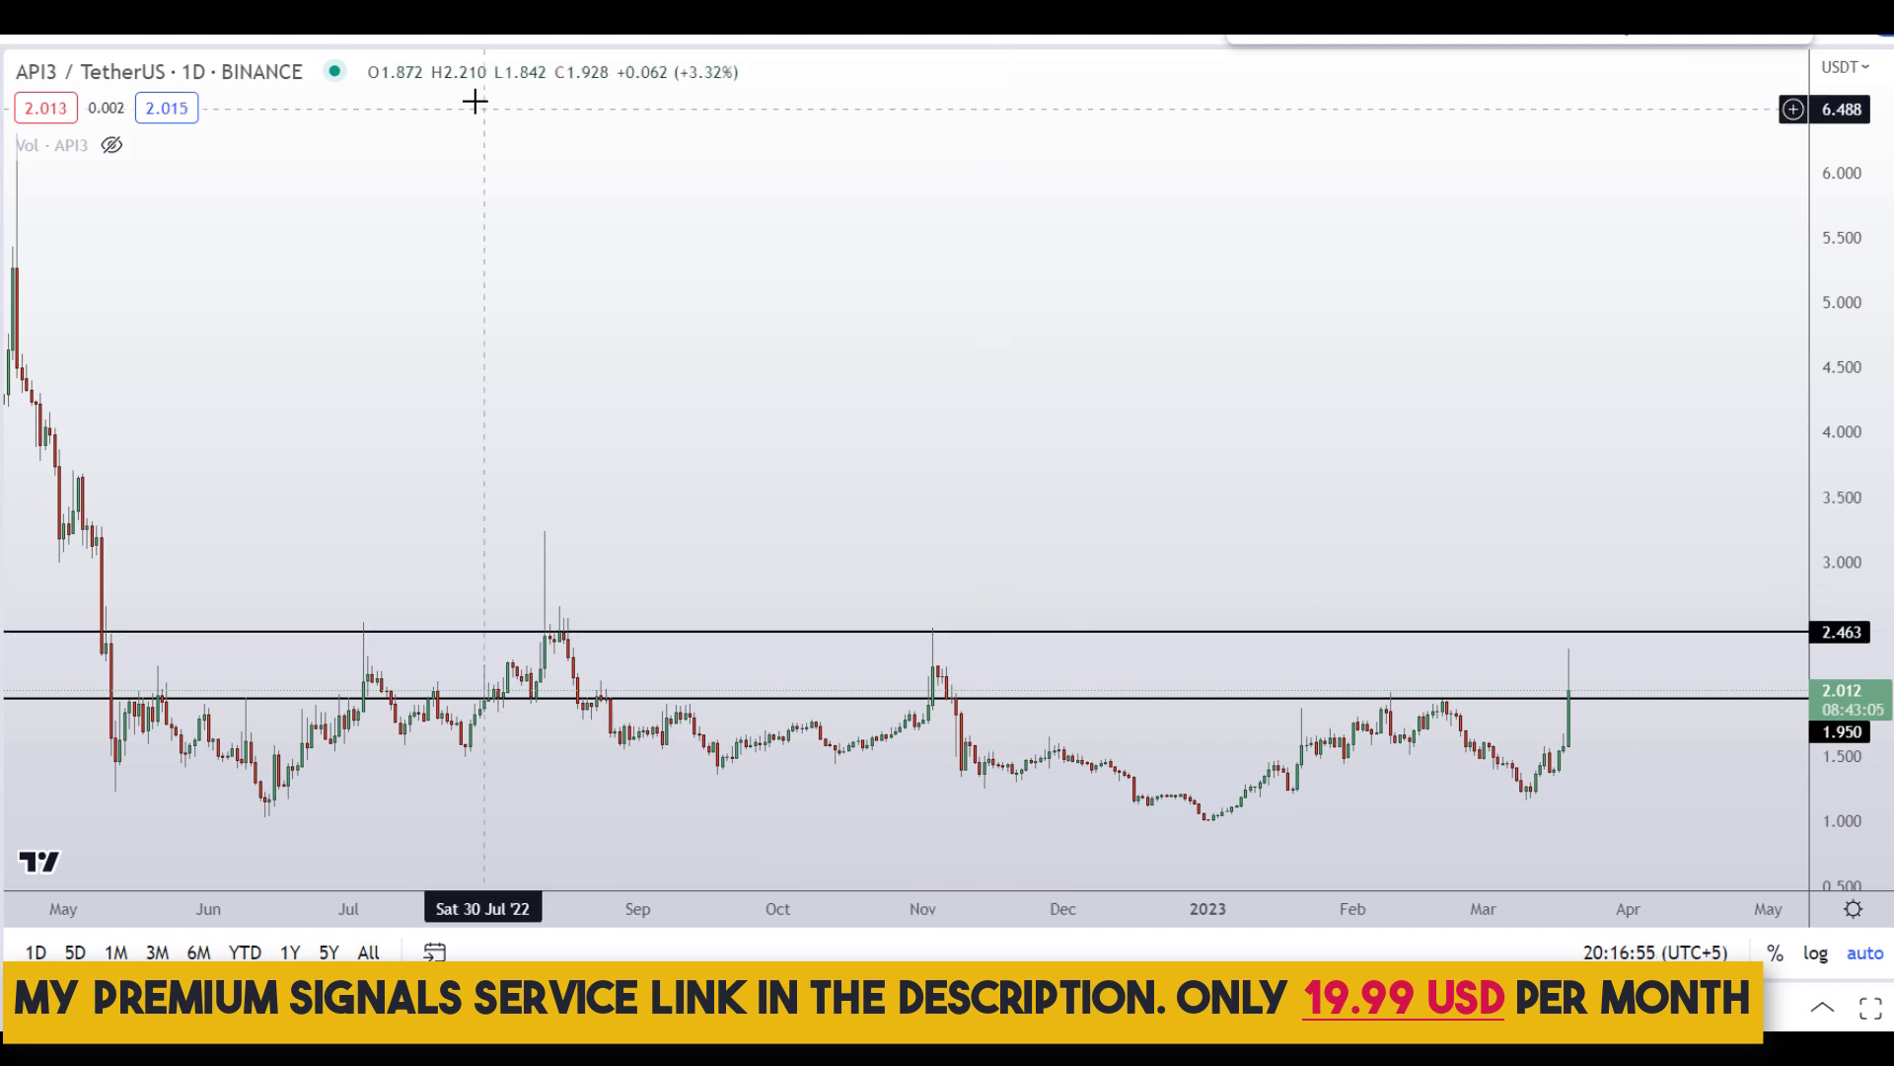
{"action": "left_click", "coordinate": [437, 34]}
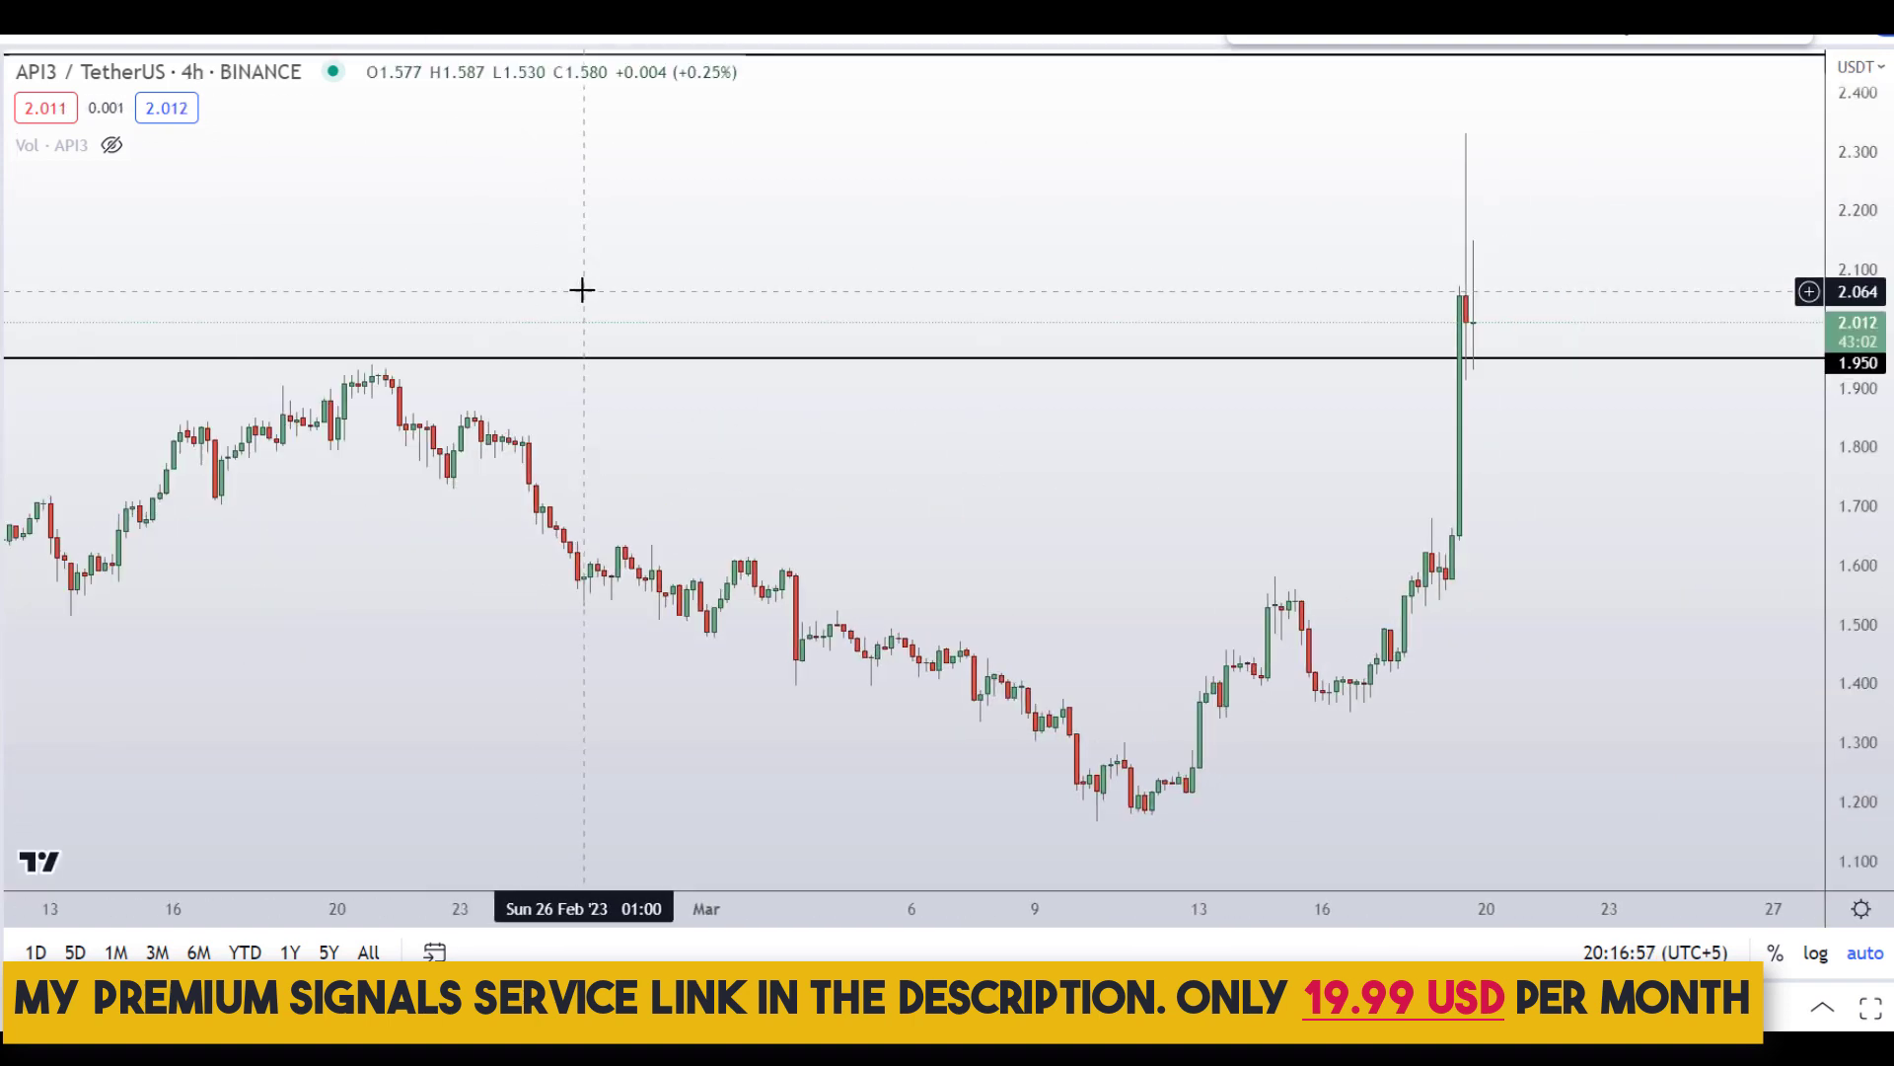
Step: Draw red circles around the early-February and February 20 highs just under 1.950
{"action": "scroll", "coordinate": [582, 289], "scroll_direction": "down", "scroll_amount": 6}
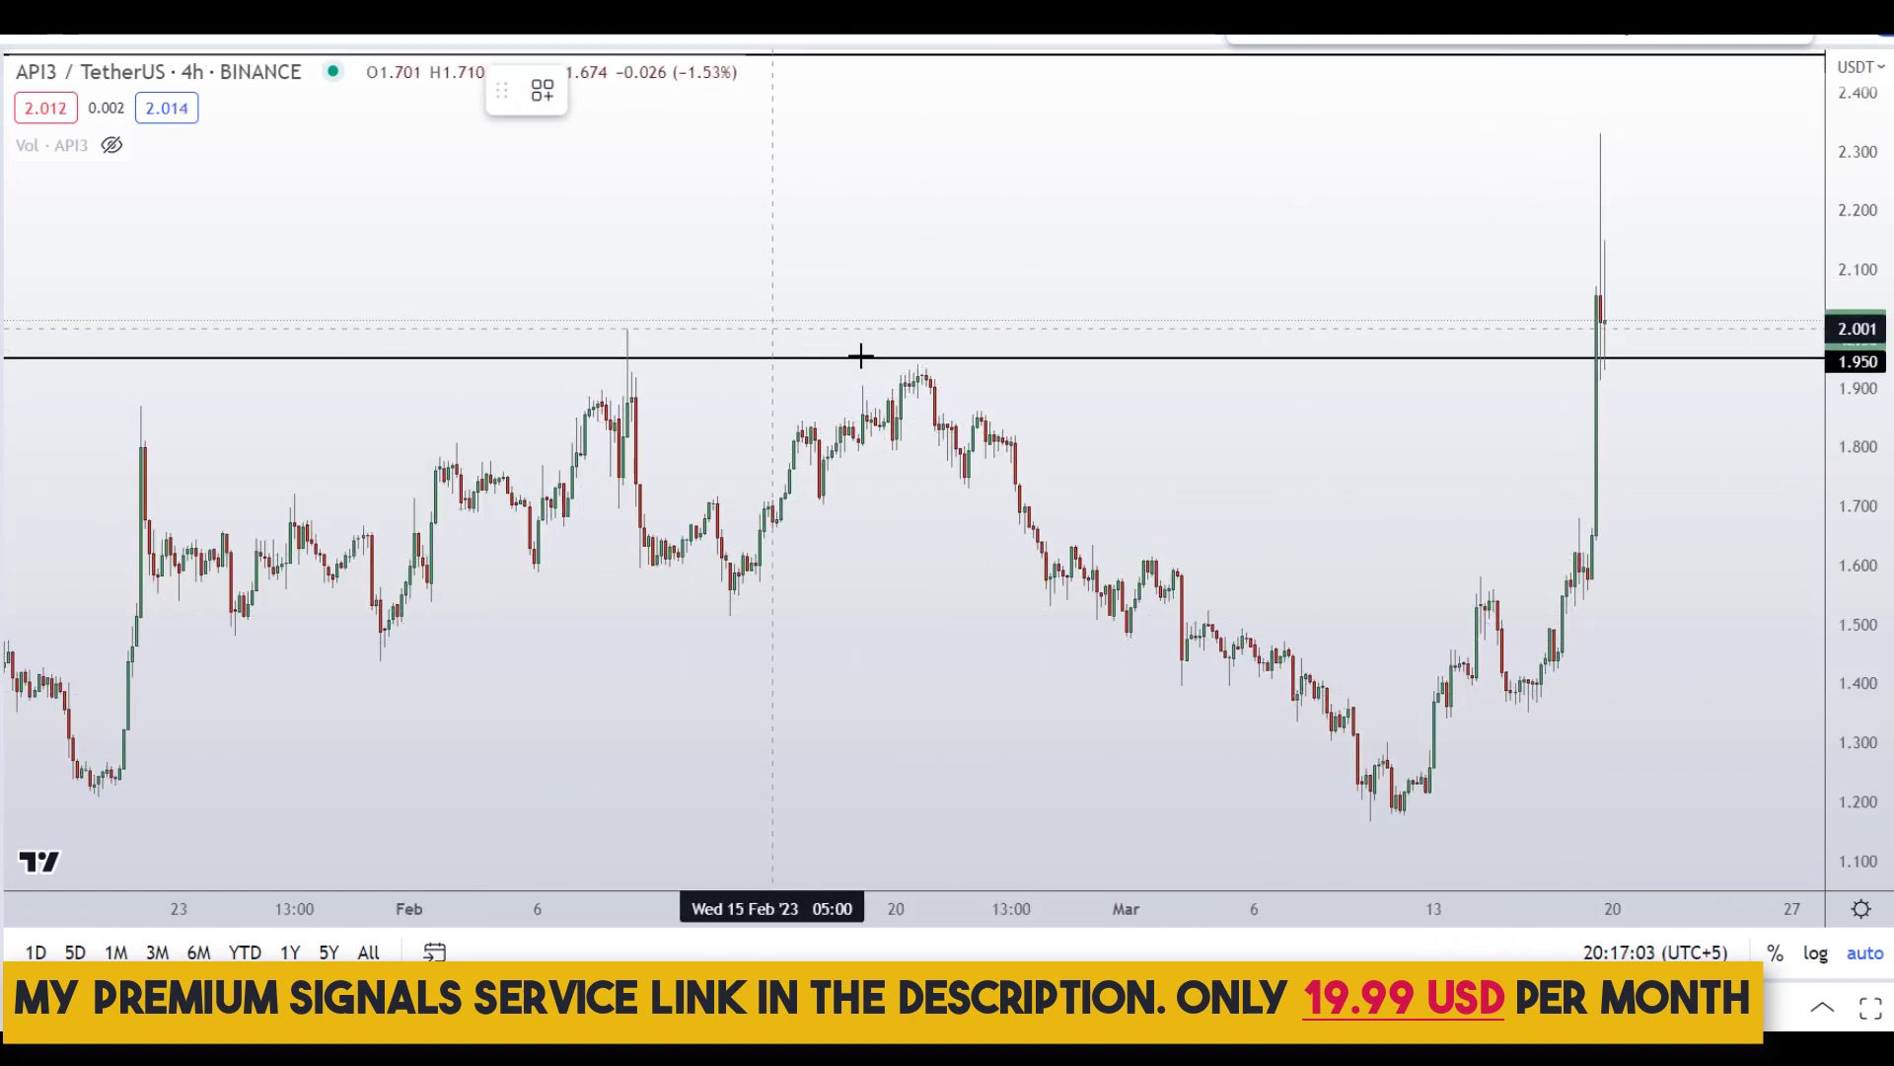
{"action": "mouse_move", "coordinate": [924, 324]}
{"action": "left_mouse_down"}
{"action": "mouse_move", "coordinate": [964, 393]}
{"action": "mouse_move", "coordinate": [925, 317]}
{"action": "left_mouse_up"}
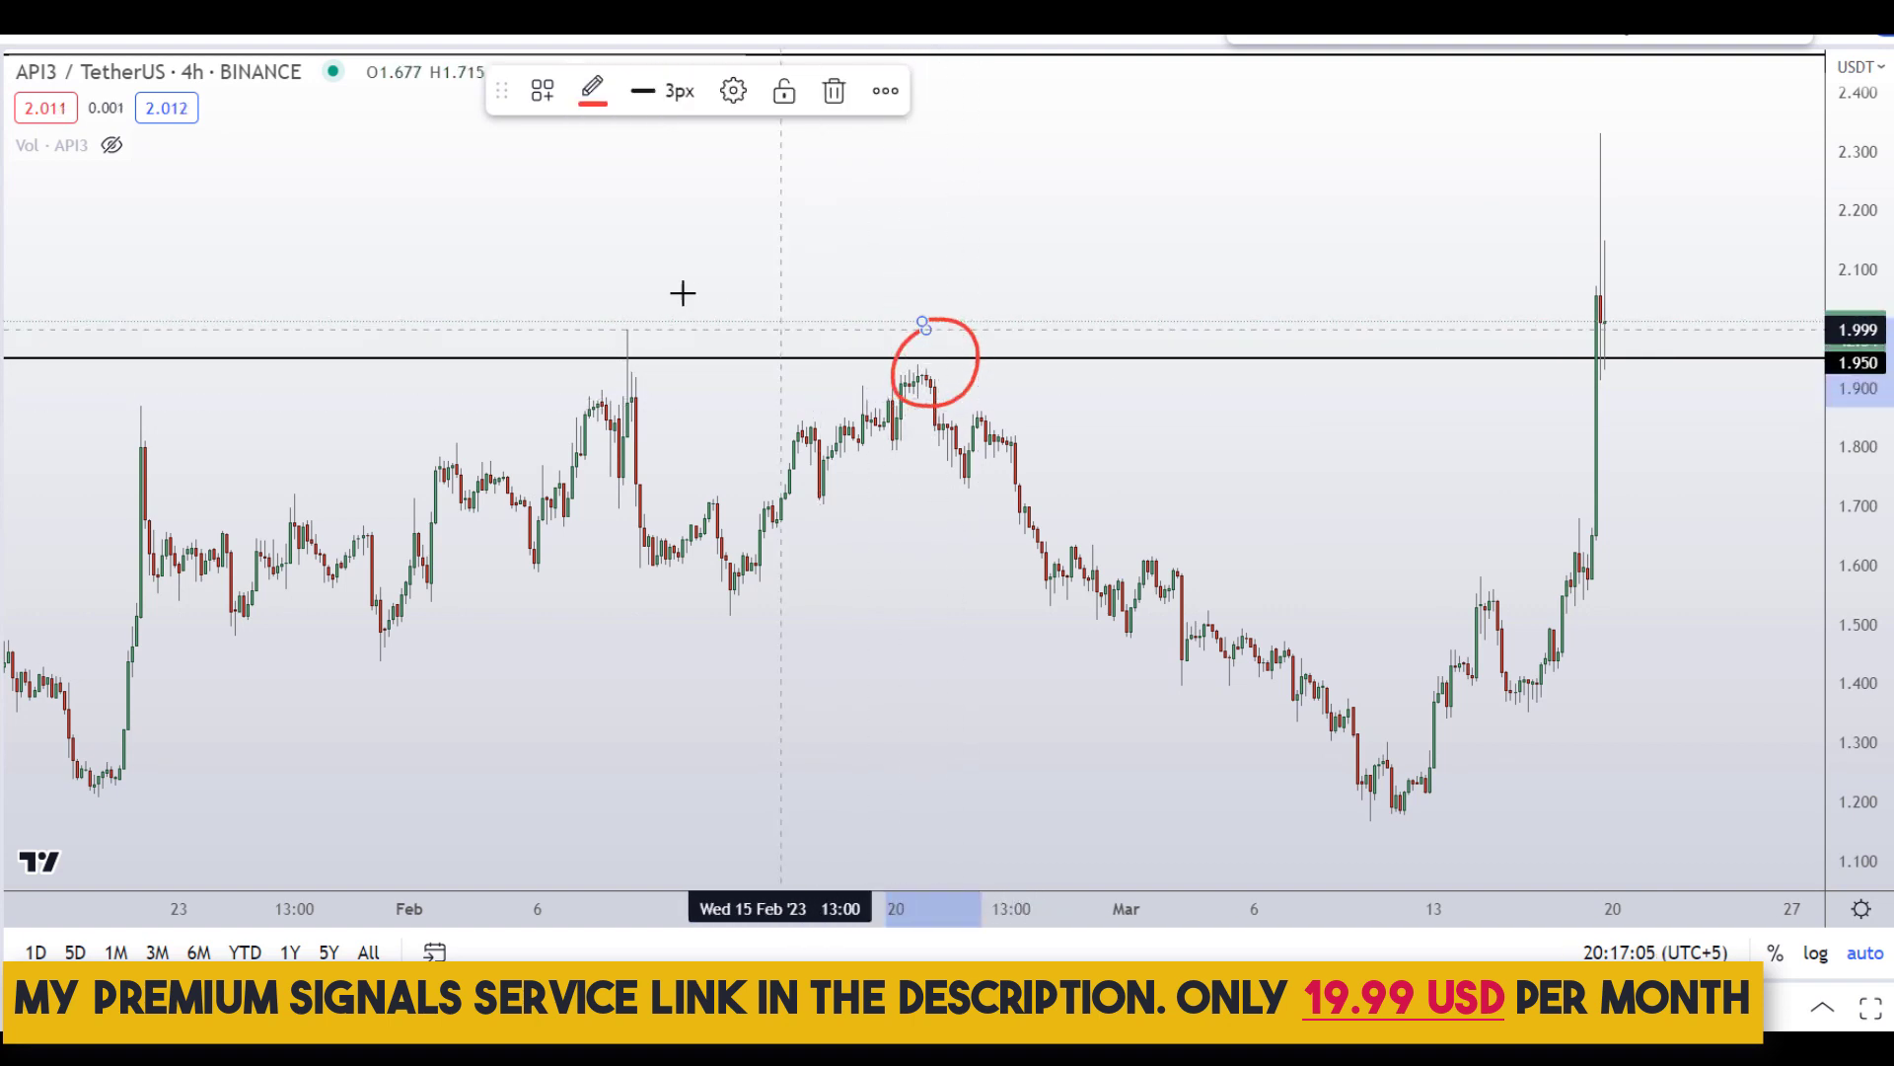
{"action": "mouse_move", "coordinate": [652, 294]}
{"action": "left_mouse_down"}
{"action": "mouse_move", "coordinate": [595, 390]}
{"action": "mouse_move", "coordinate": [632, 296]}
{"action": "left_mouse_up"}
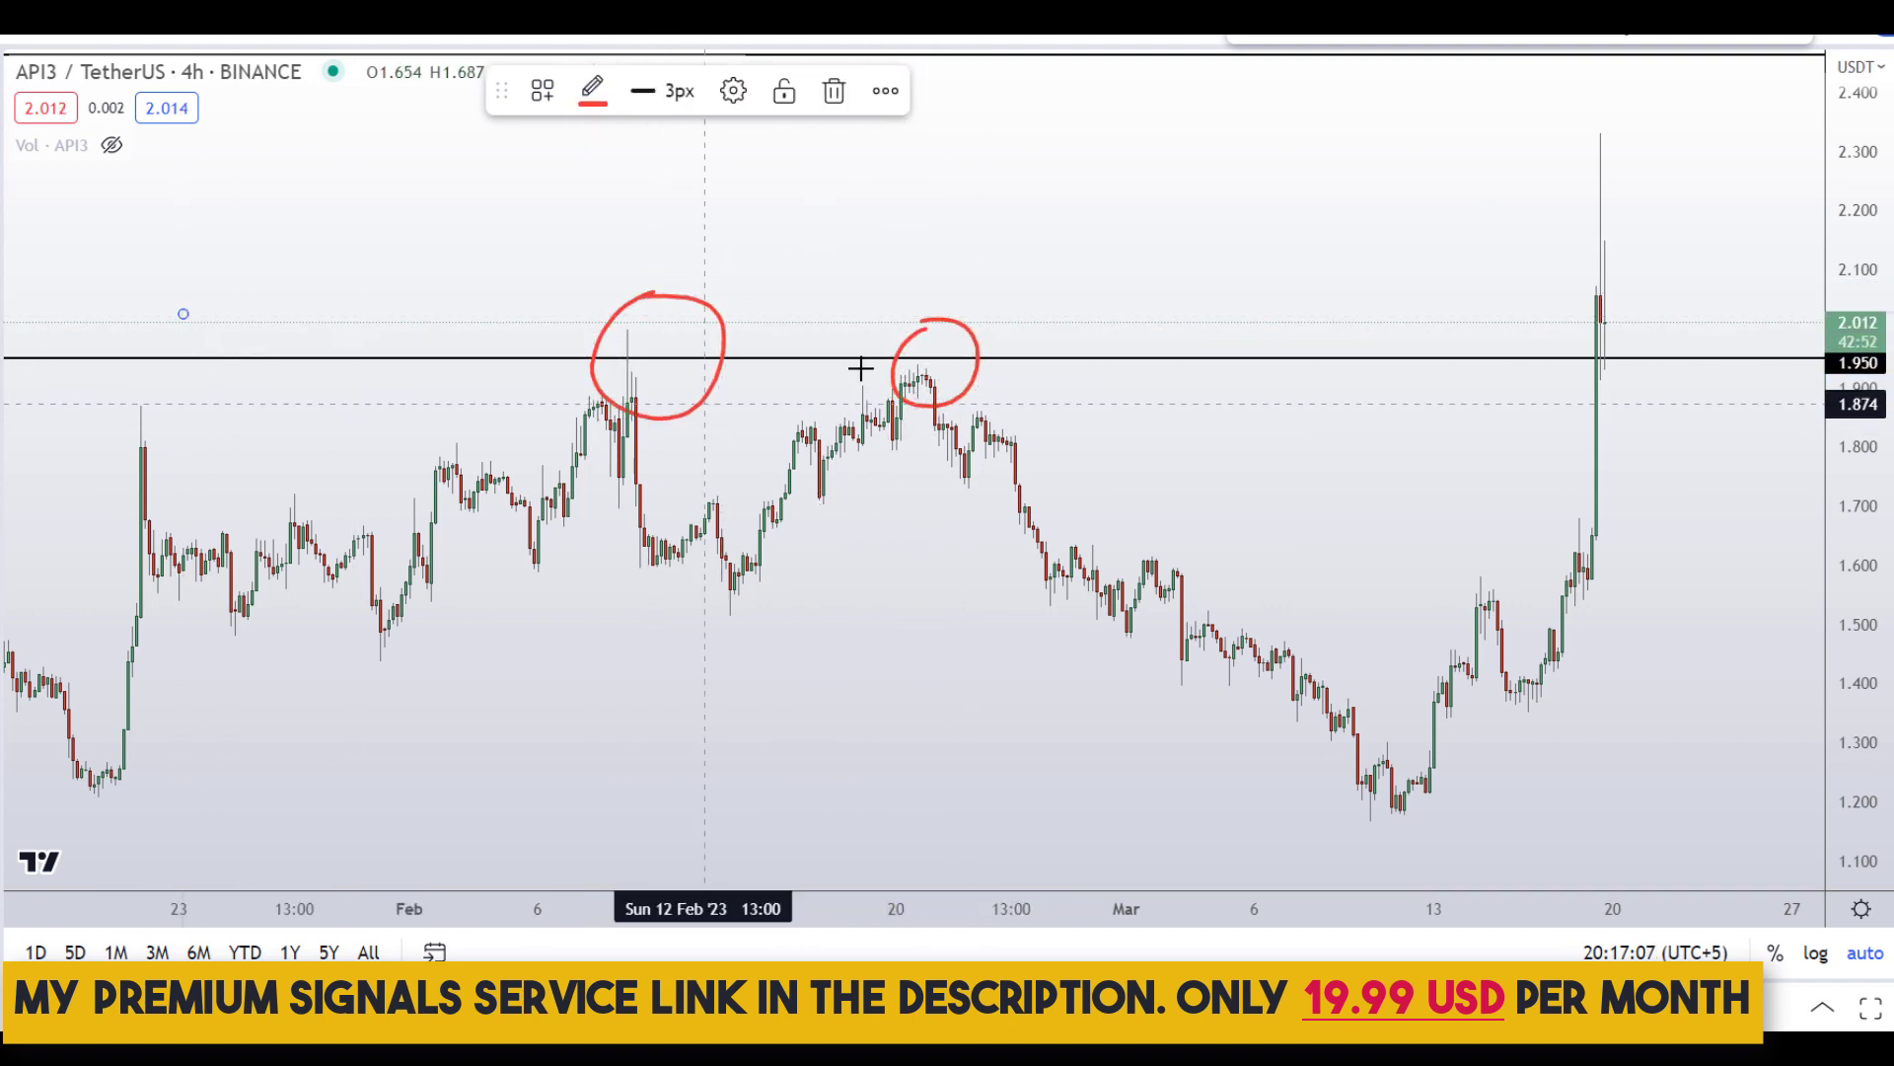
Step: Undo the red circles, then sketch and erase trial red strokes around the breakout spike
{"action": "key", "text": "ctrl+z"}
{"action": "key", "text": "ctrl+z"}
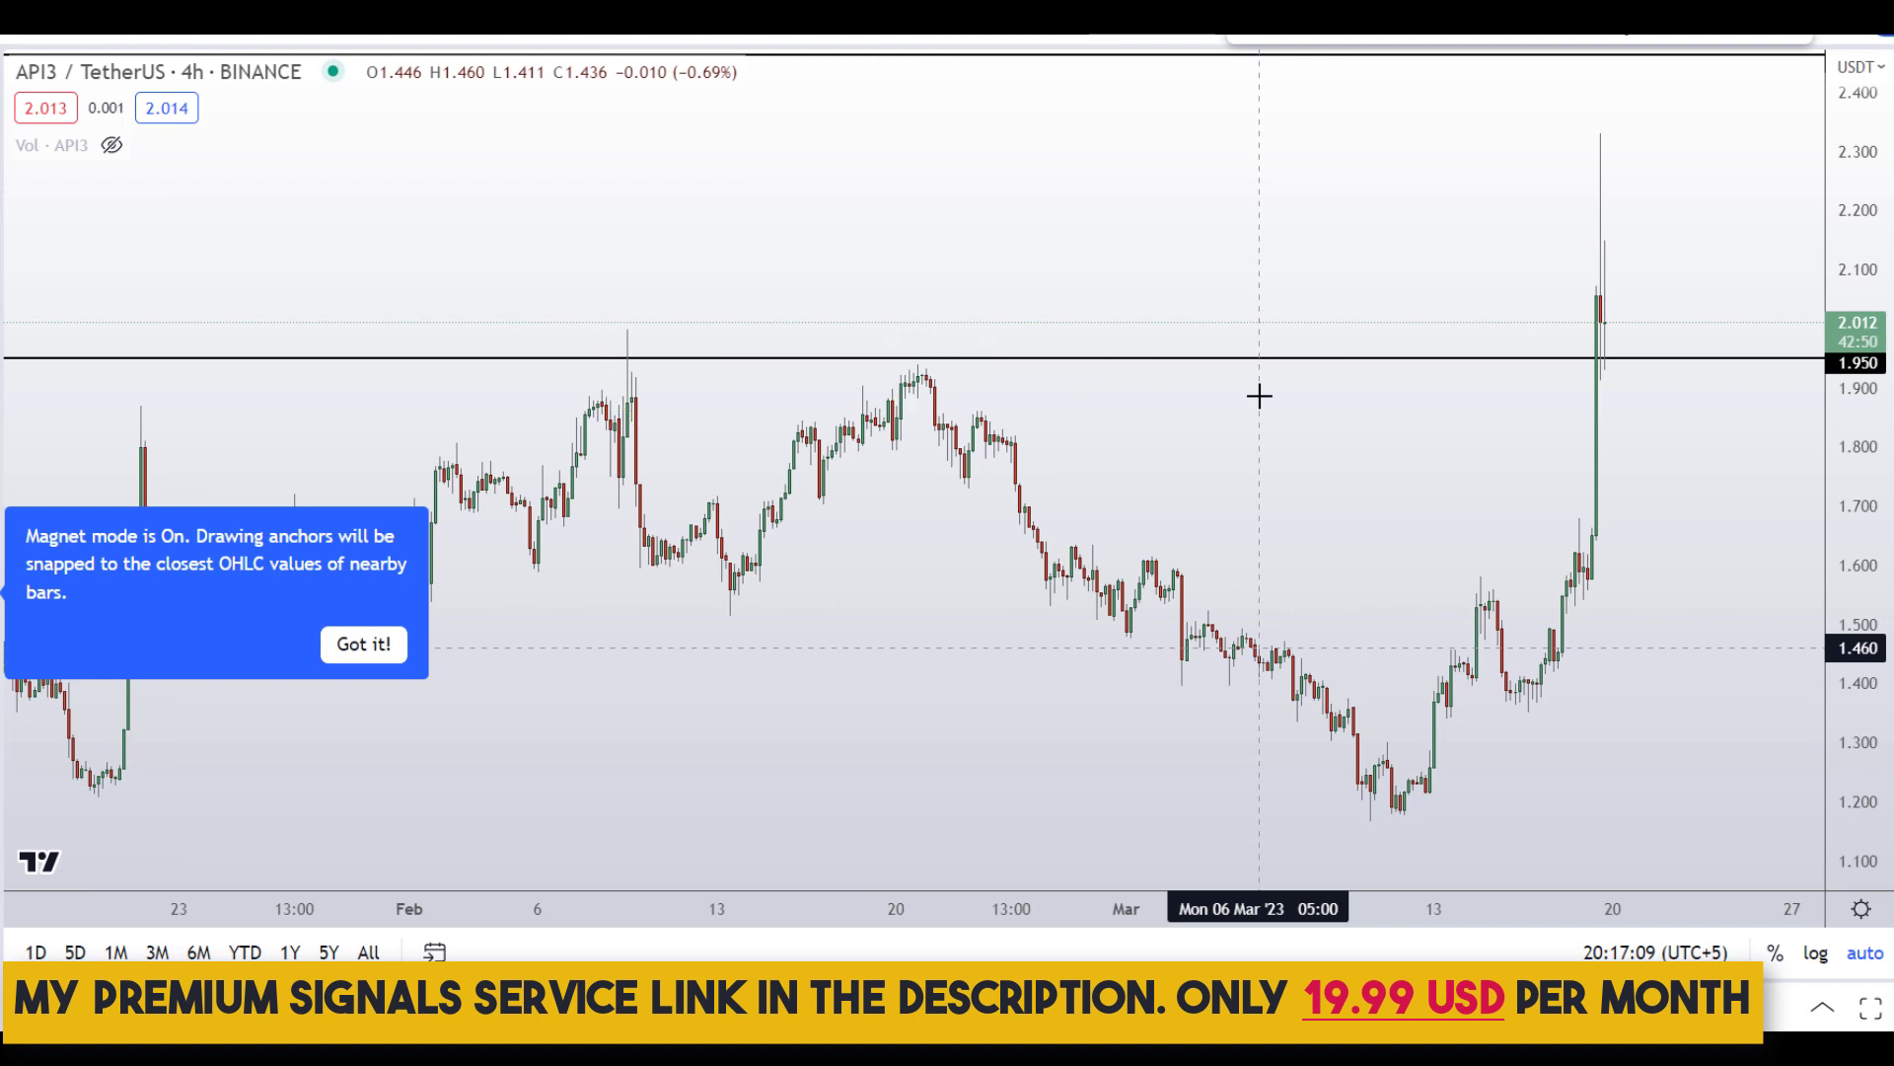
{"action": "scroll", "coordinate": [1319, 499], "scroll_direction": "up", "scroll_amount": 3}
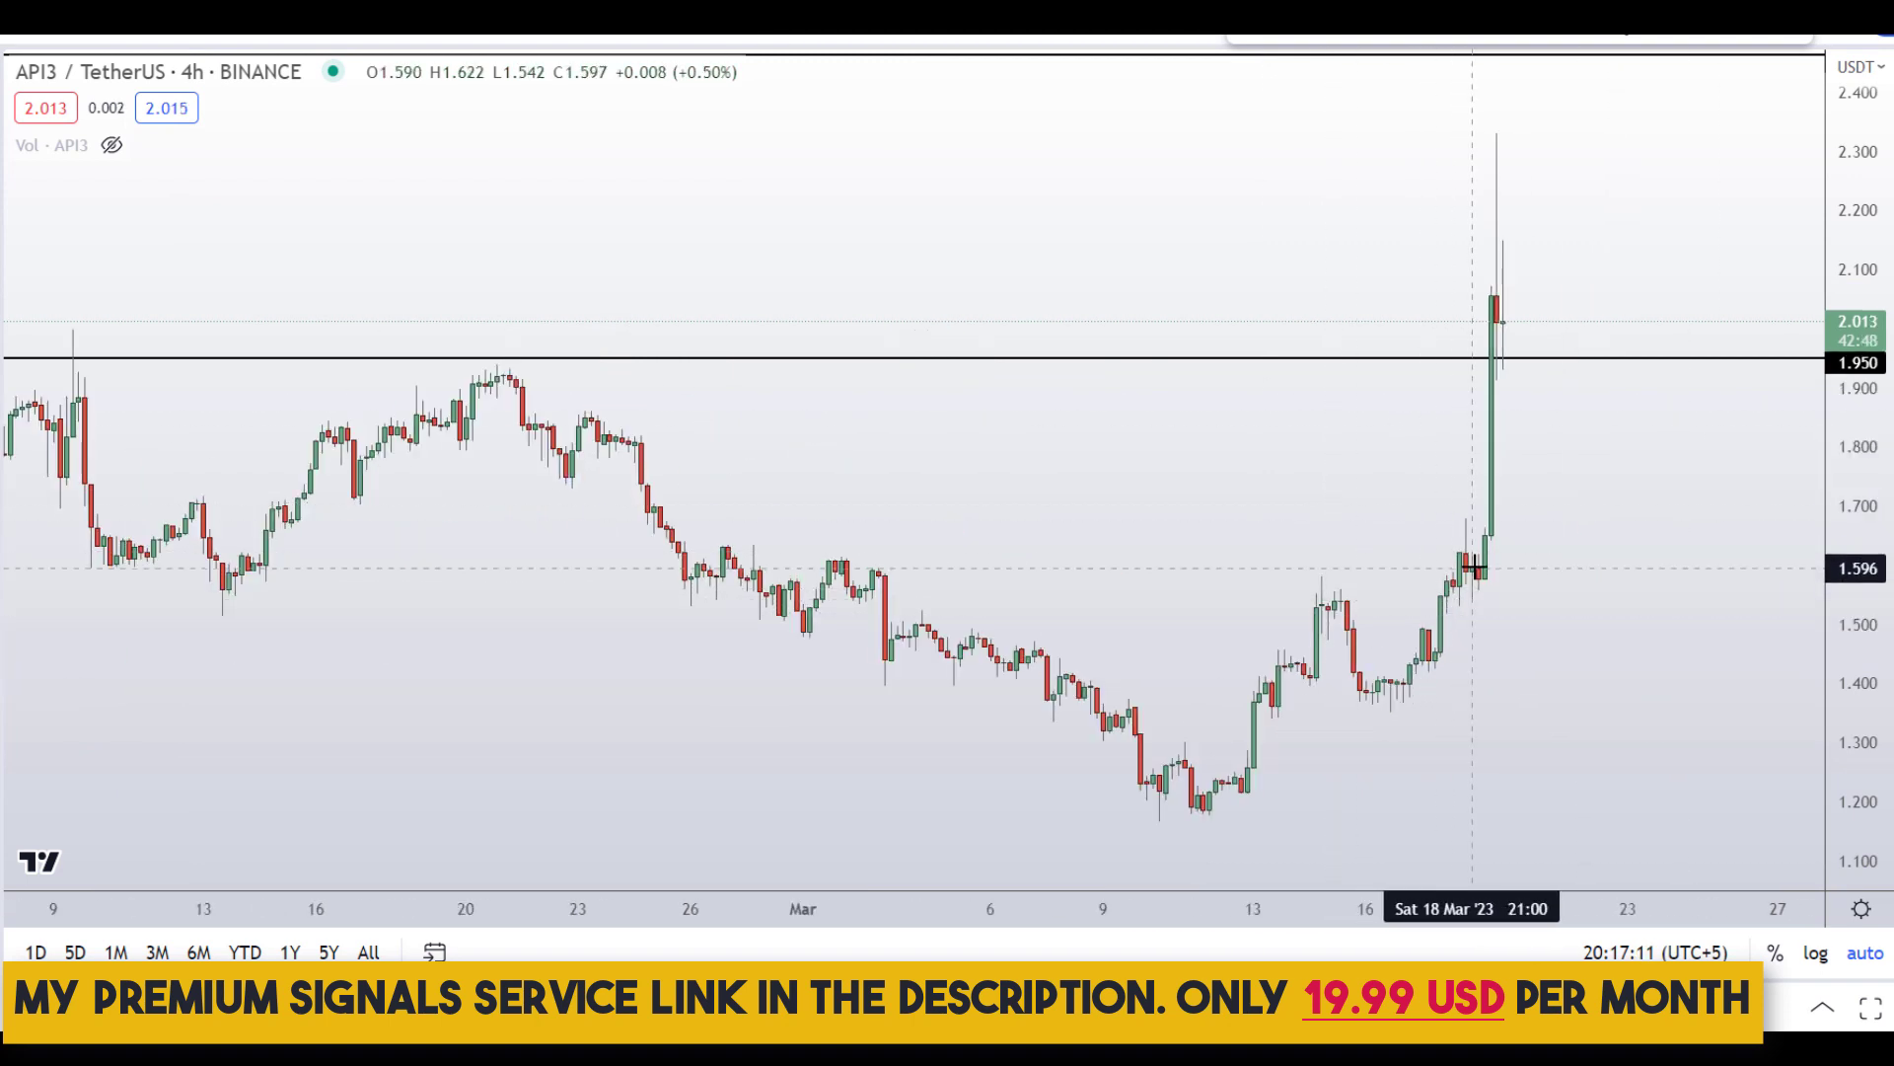
{"action": "left_click_drag", "start_coordinate": [1475, 571], "coordinate": [1492, 390]}
{"action": "mouse_move", "coordinate": [1490, 188]}
{"action": "left_mouse_down"}
{"action": "mouse_move", "coordinate": [1490, 150]}
{"action": "mouse_move", "coordinate": [1510, 314]}
{"action": "mouse_move", "coordinate": [980, 359]}
{"action": "mouse_move", "coordinate": [39, 359]}
{"action": "mouse_move", "coordinate": [1460, 329]}
{"action": "mouse_move", "coordinate": [1495, 350]}
{"action": "left_mouse_up"}
{"action": "key", "text": "ctrl+z"}
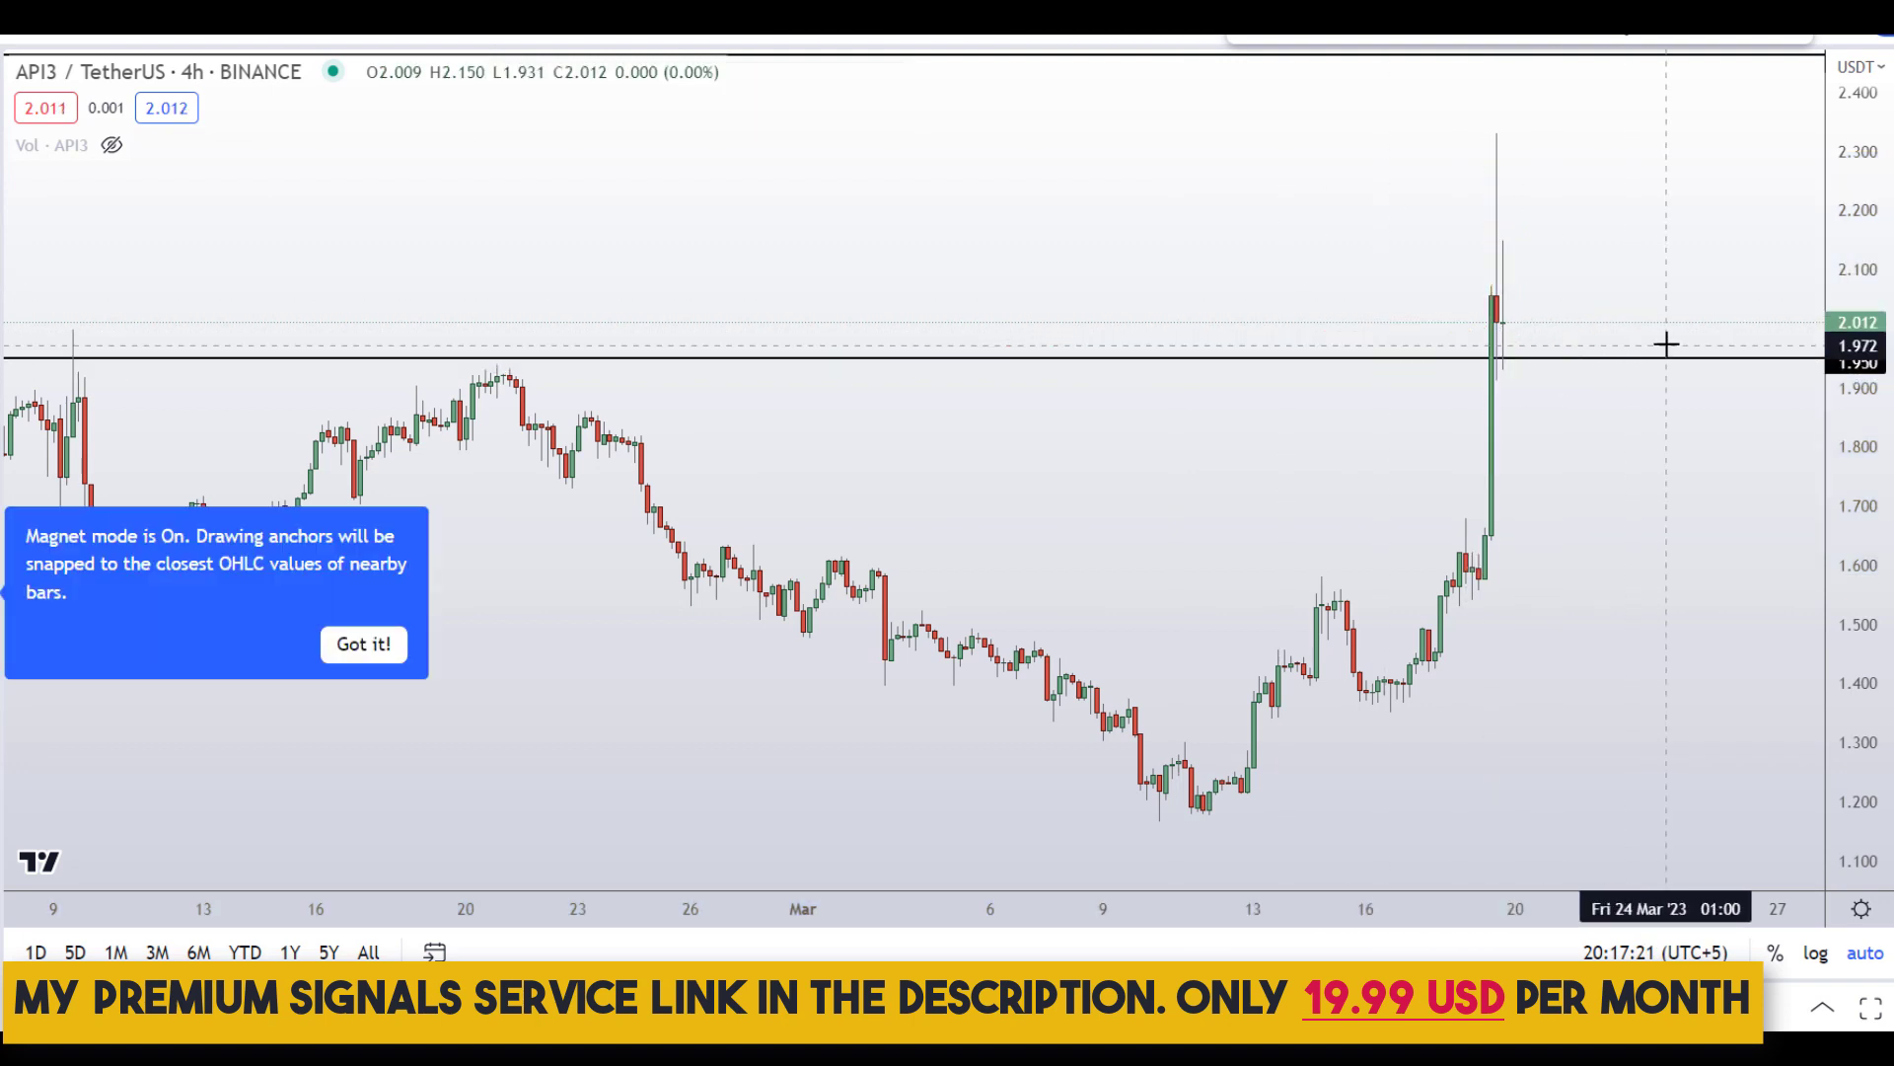
{"action": "scroll", "coordinate": [1532, 357], "scroll_direction": "up", "scroll_amount": 3}
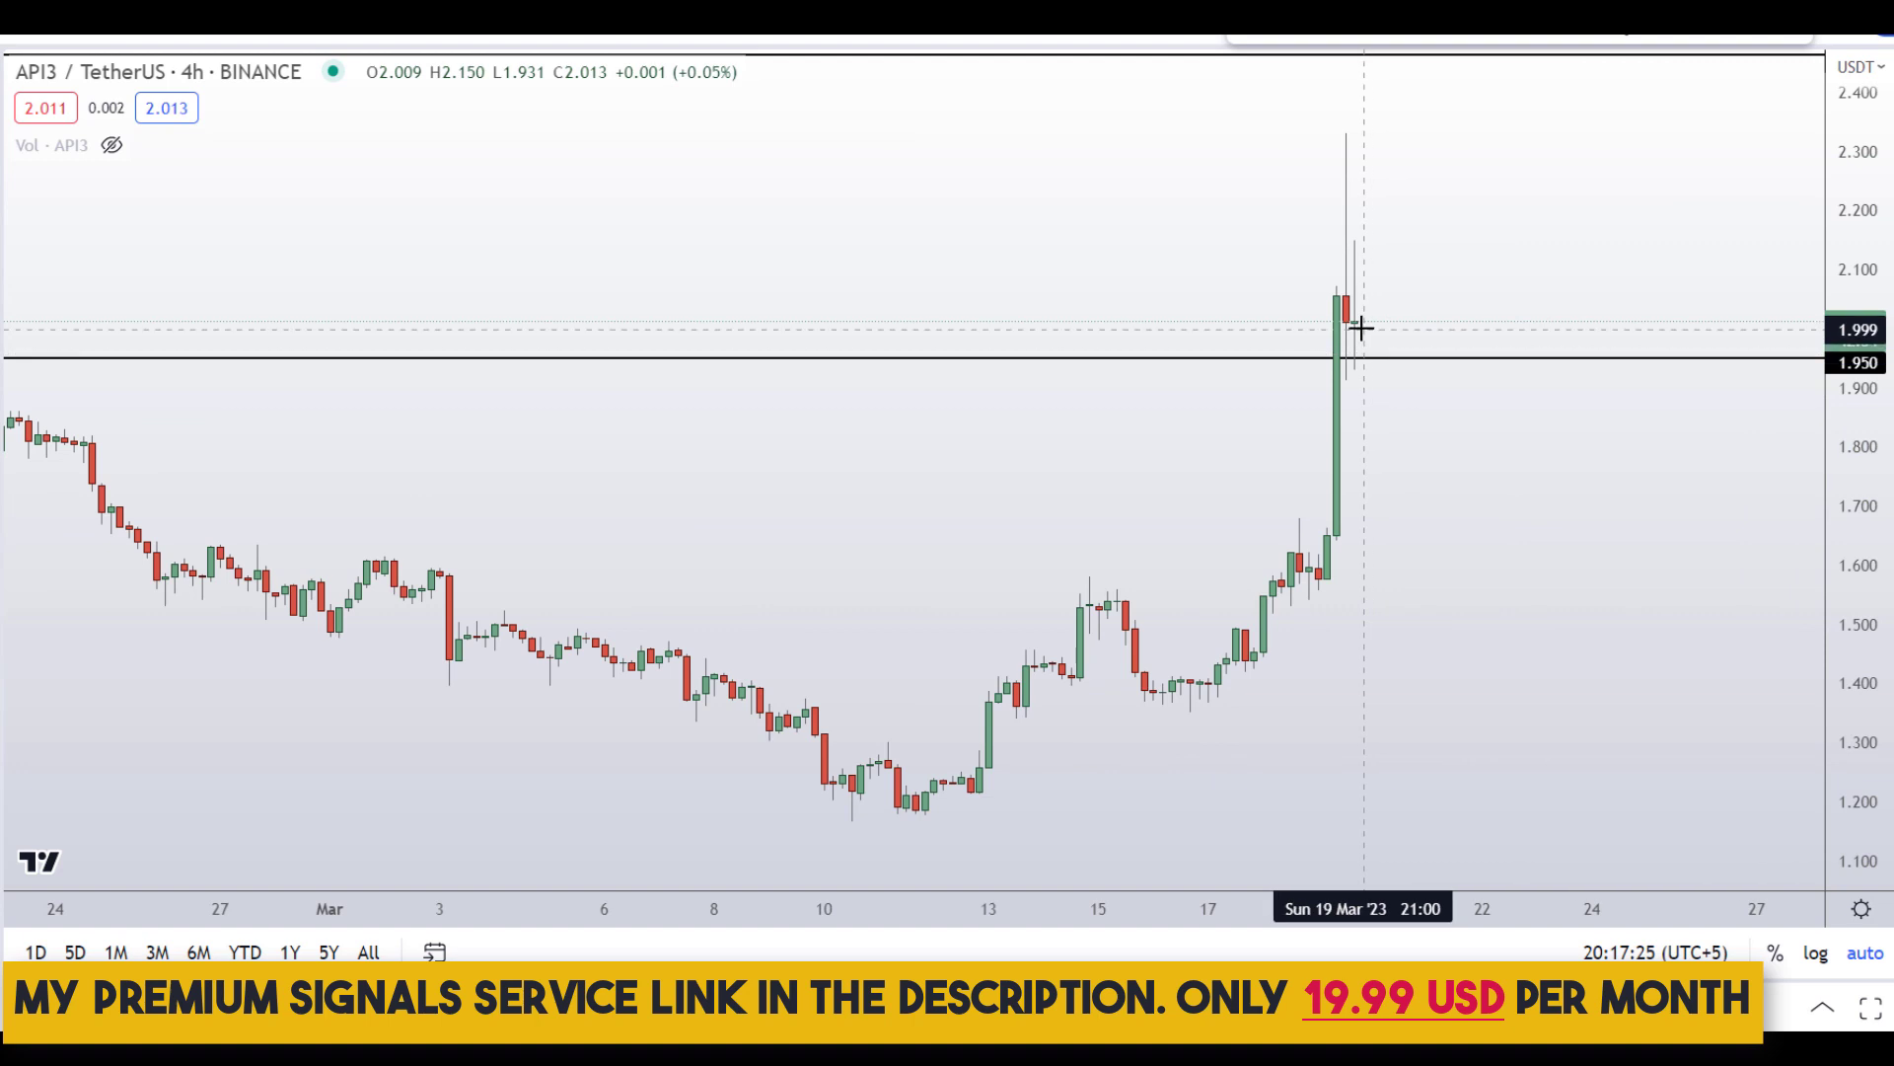
{"action": "mouse_move", "coordinate": [1360, 326]}
{"action": "left_mouse_down"}
{"action": "mouse_move", "coordinate": [1368, 350]}
{"action": "mouse_move", "coordinate": [1438, 358]}
{"action": "left_mouse_up"}
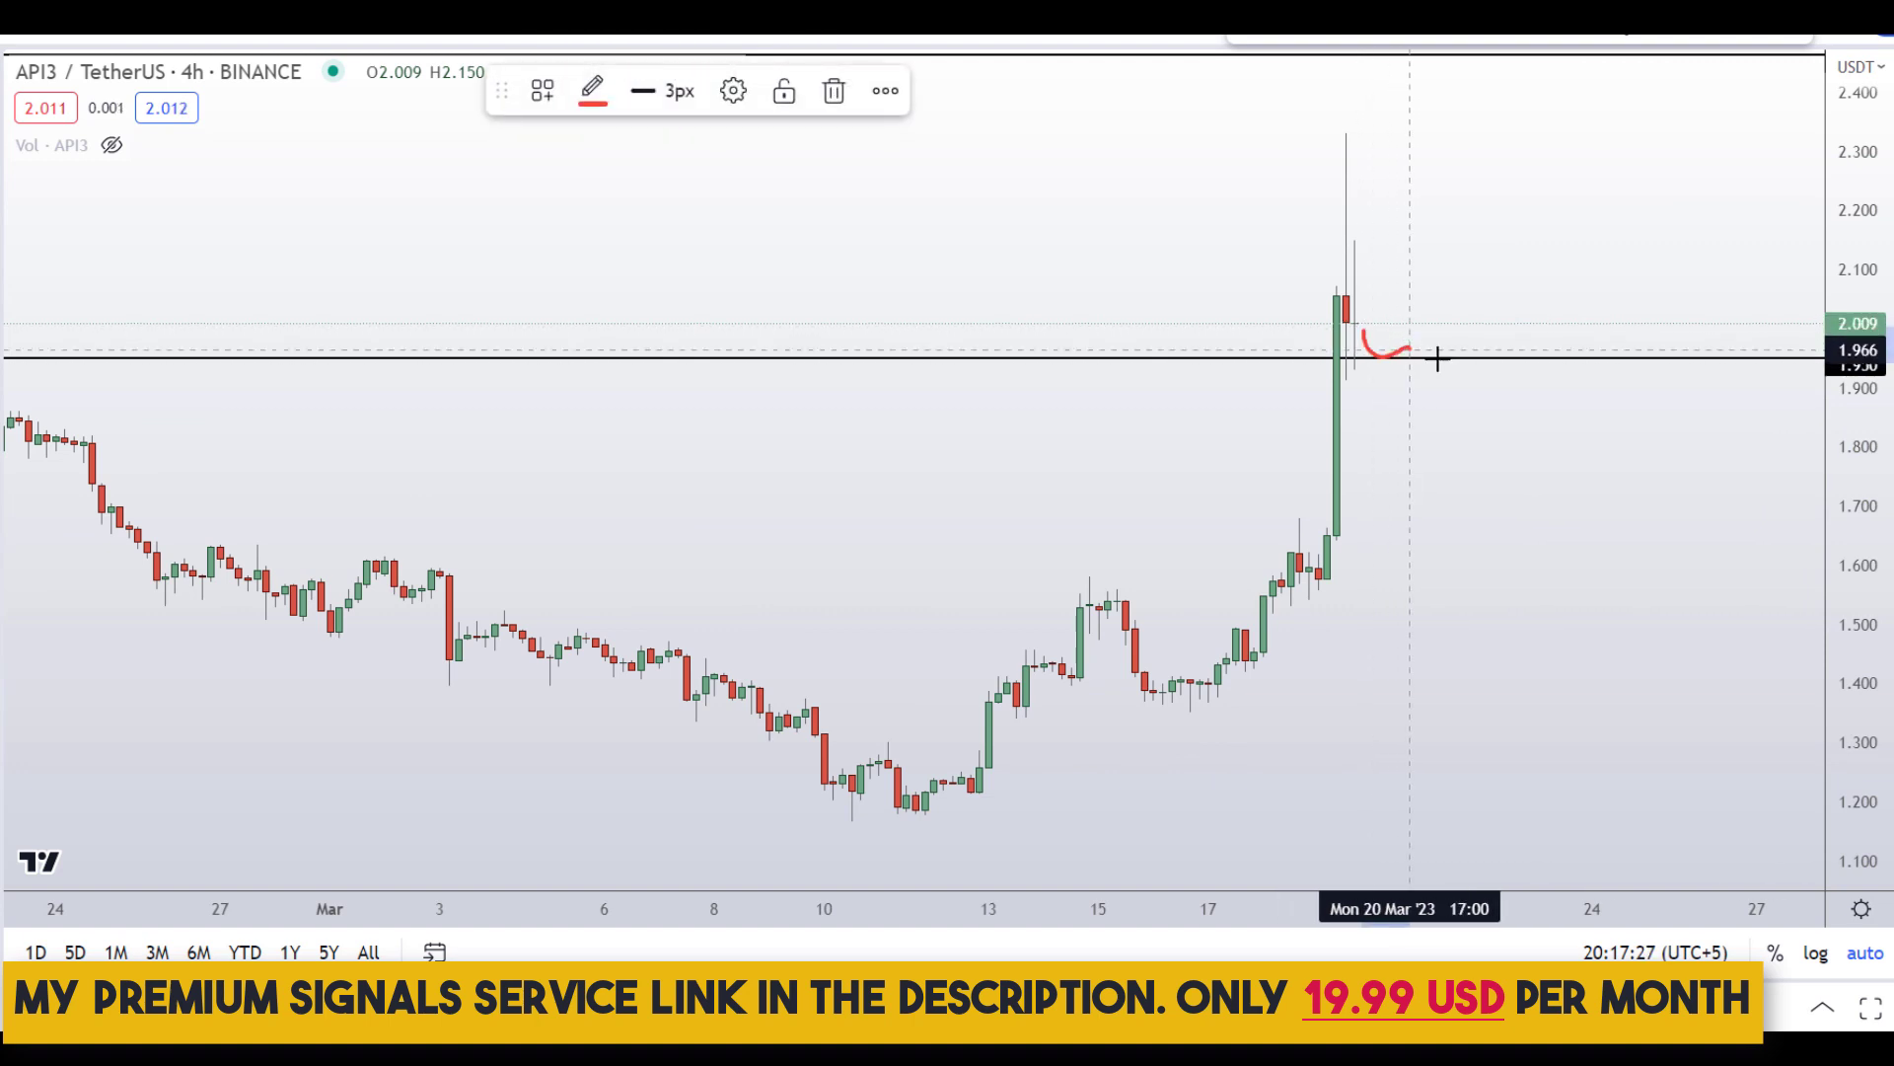
{"action": "key", "text": "ctrl+z"}
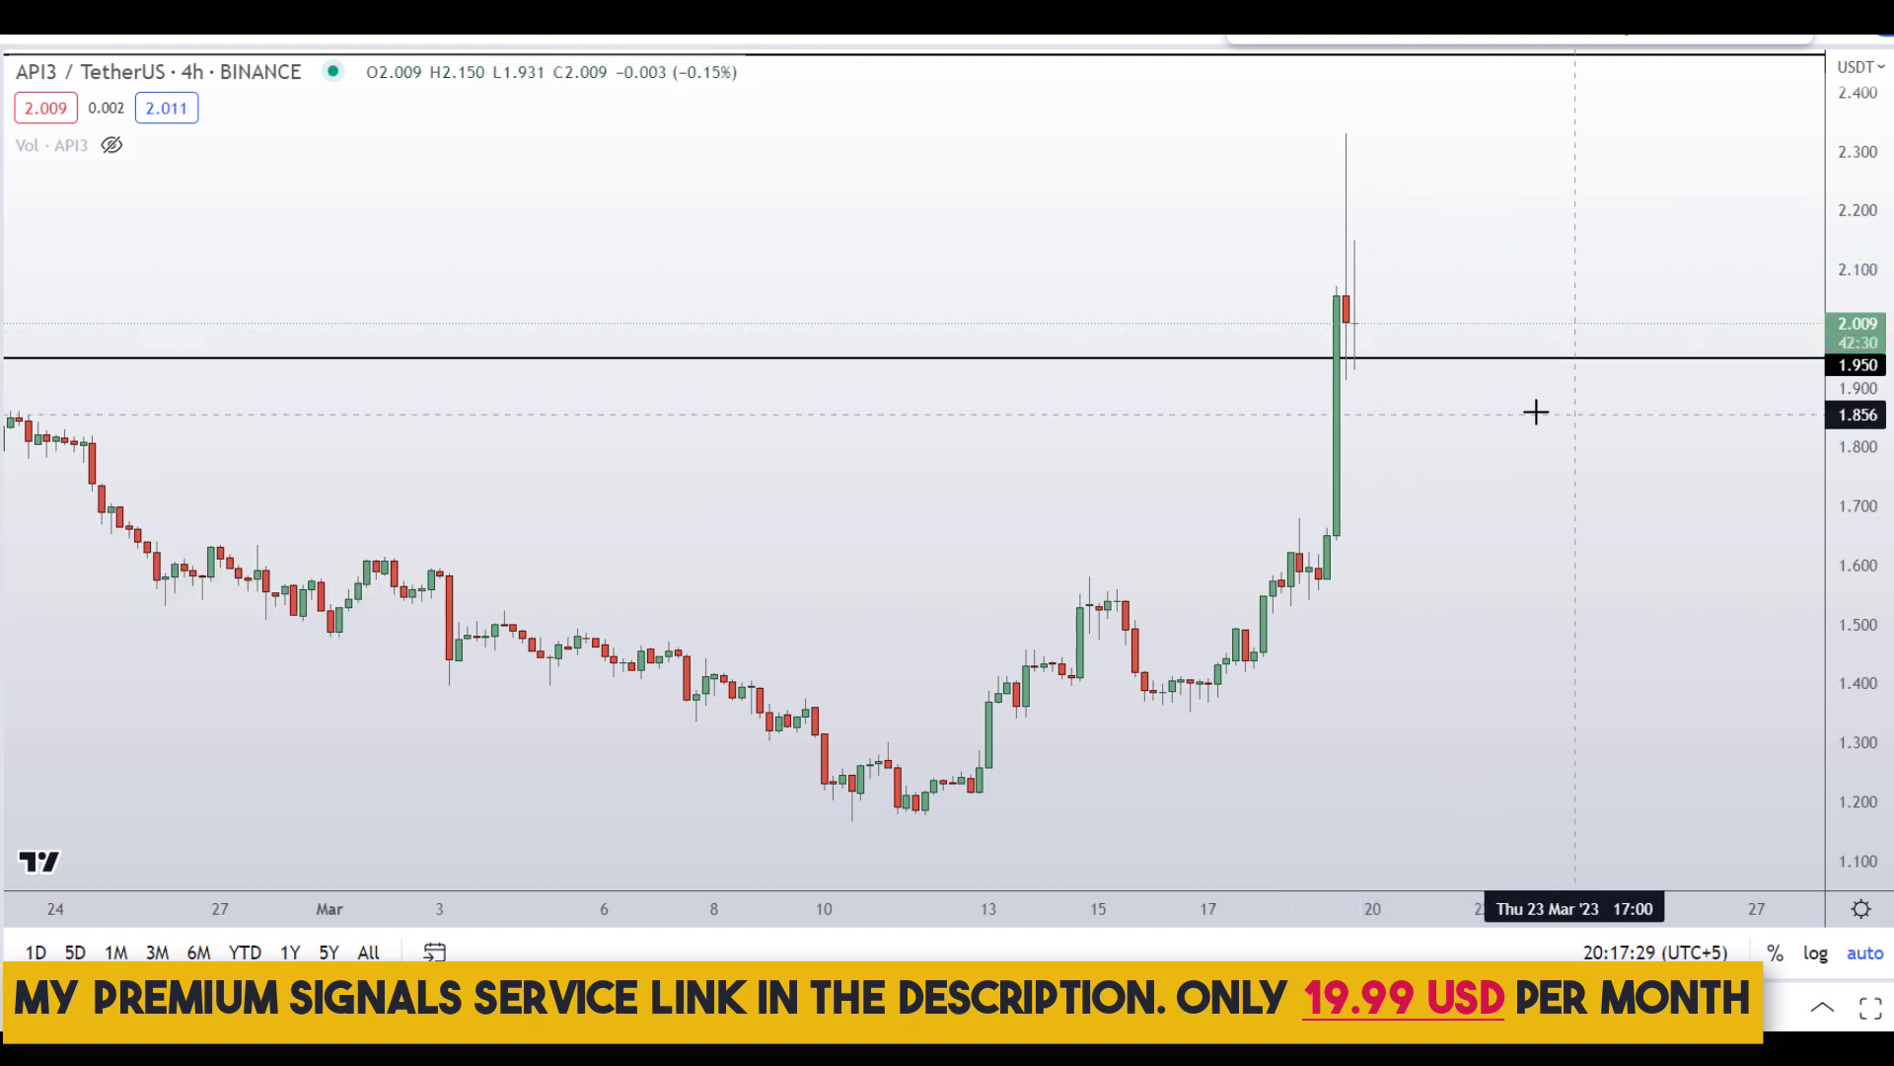
{"action": "scroll", "coordinate": [1409, 391], "scroll_direction": "down", "scroll_amount": 2}
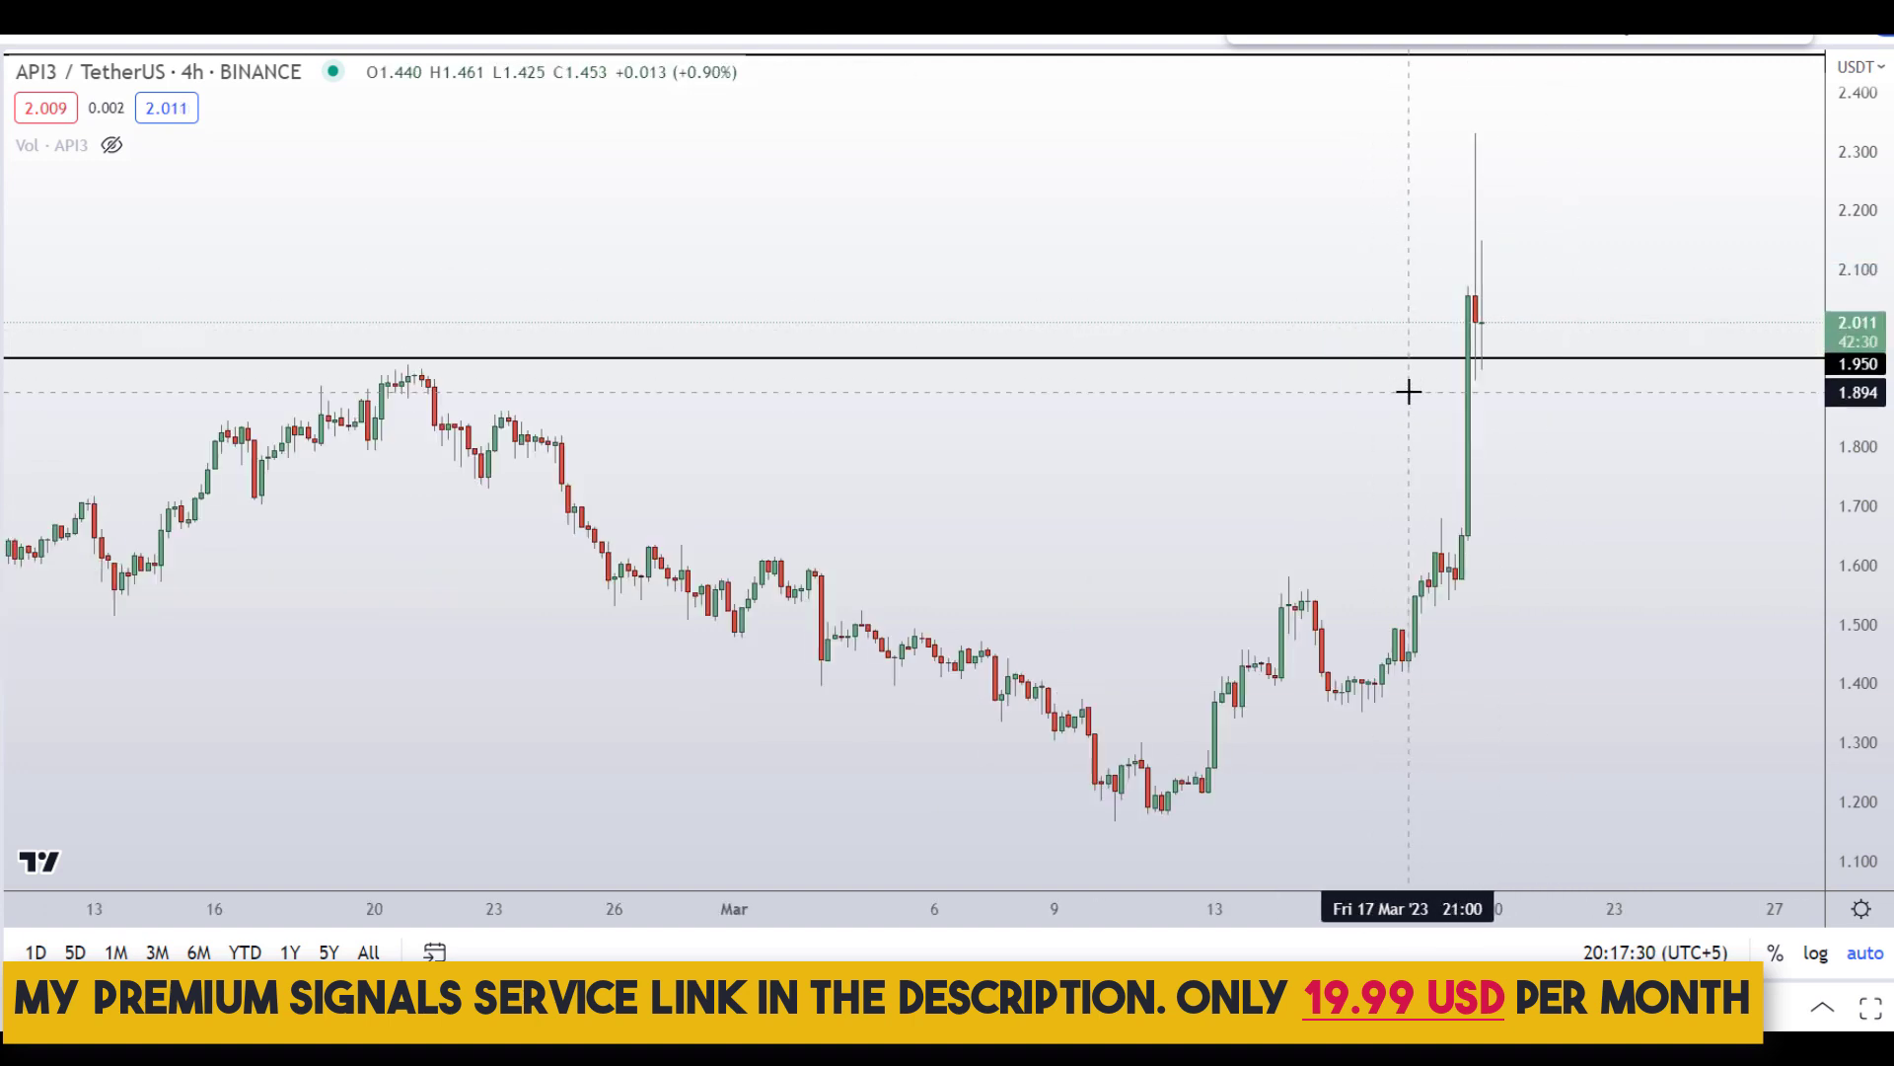
Step: Fix the 1.950 line, then draw and delete a trial price-range measurement above it
{"action": "left_click", "coordinate": [1524, 358]}
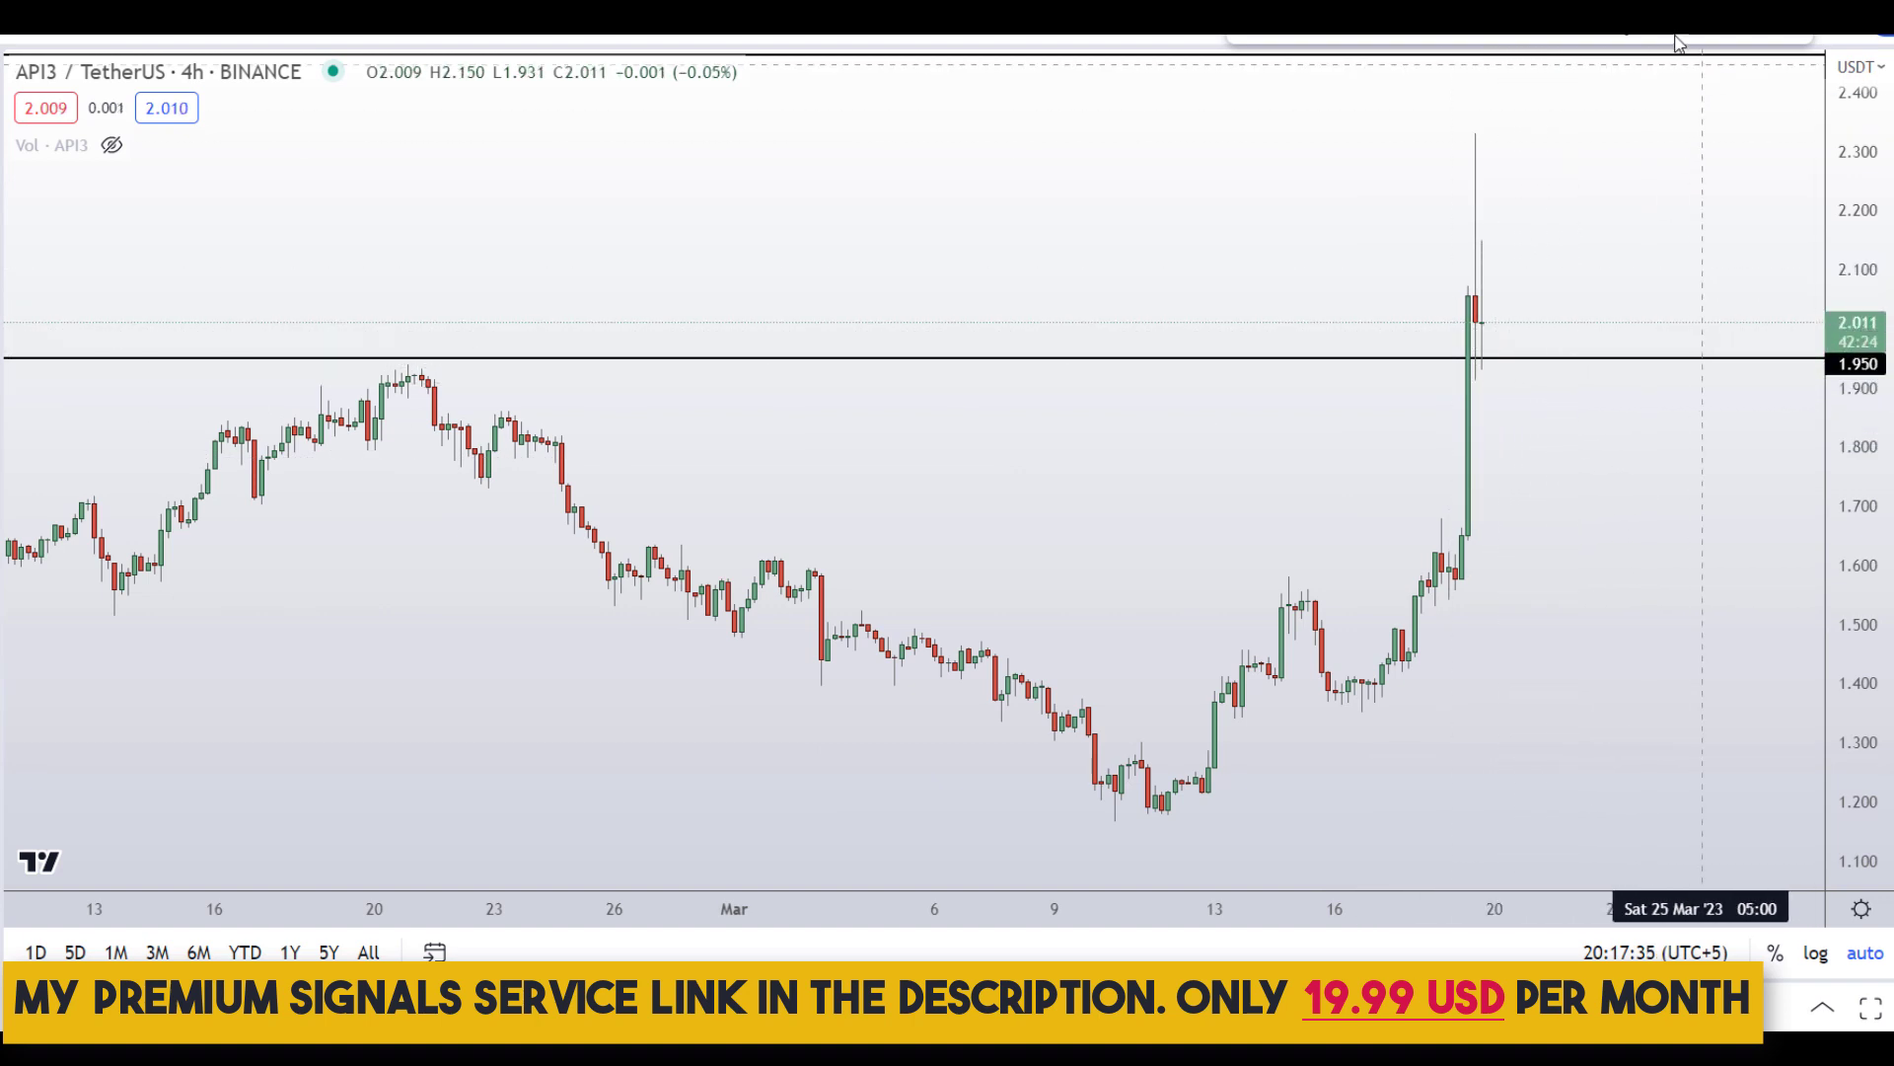
{"action": "left_click", "coordinate": [1535, 358]}
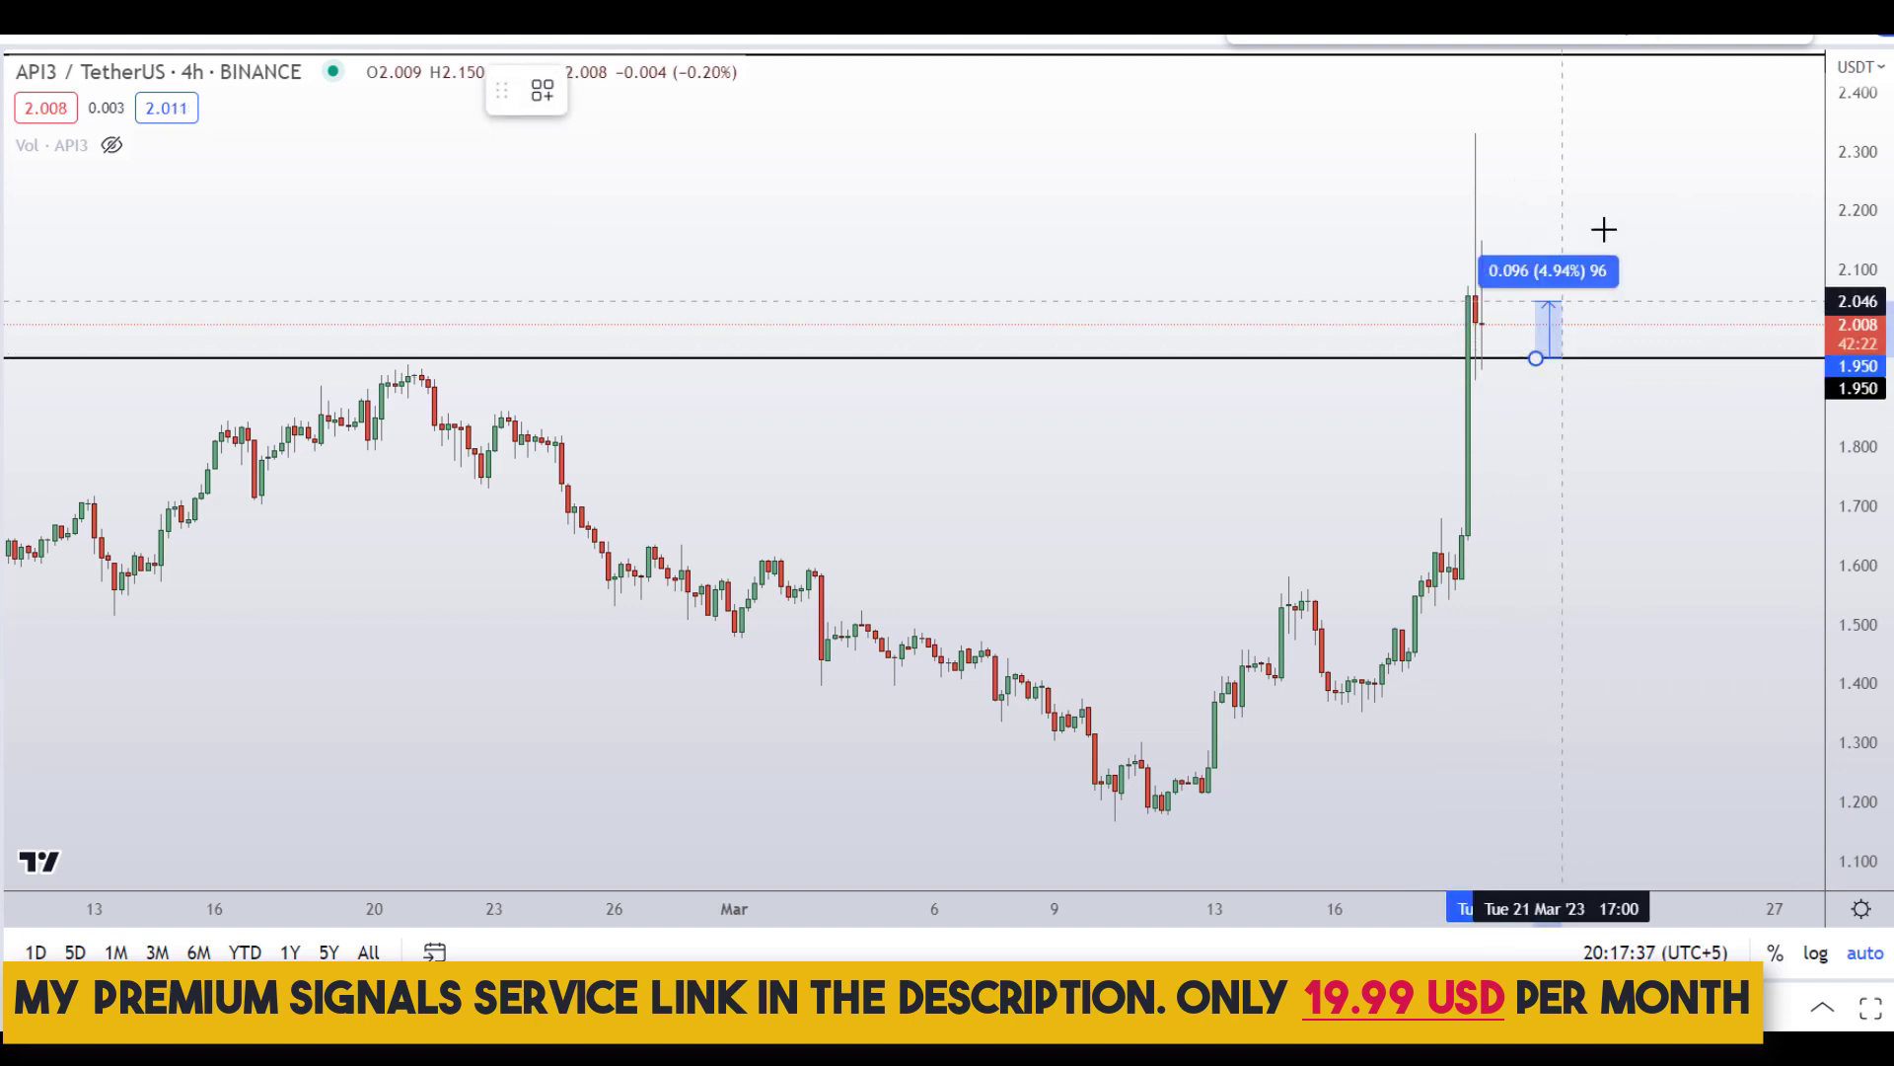
{"action": "left_click", "coordinate": [1656, 149]}
{"action": "left_click", "coordinate": [956, 149]}
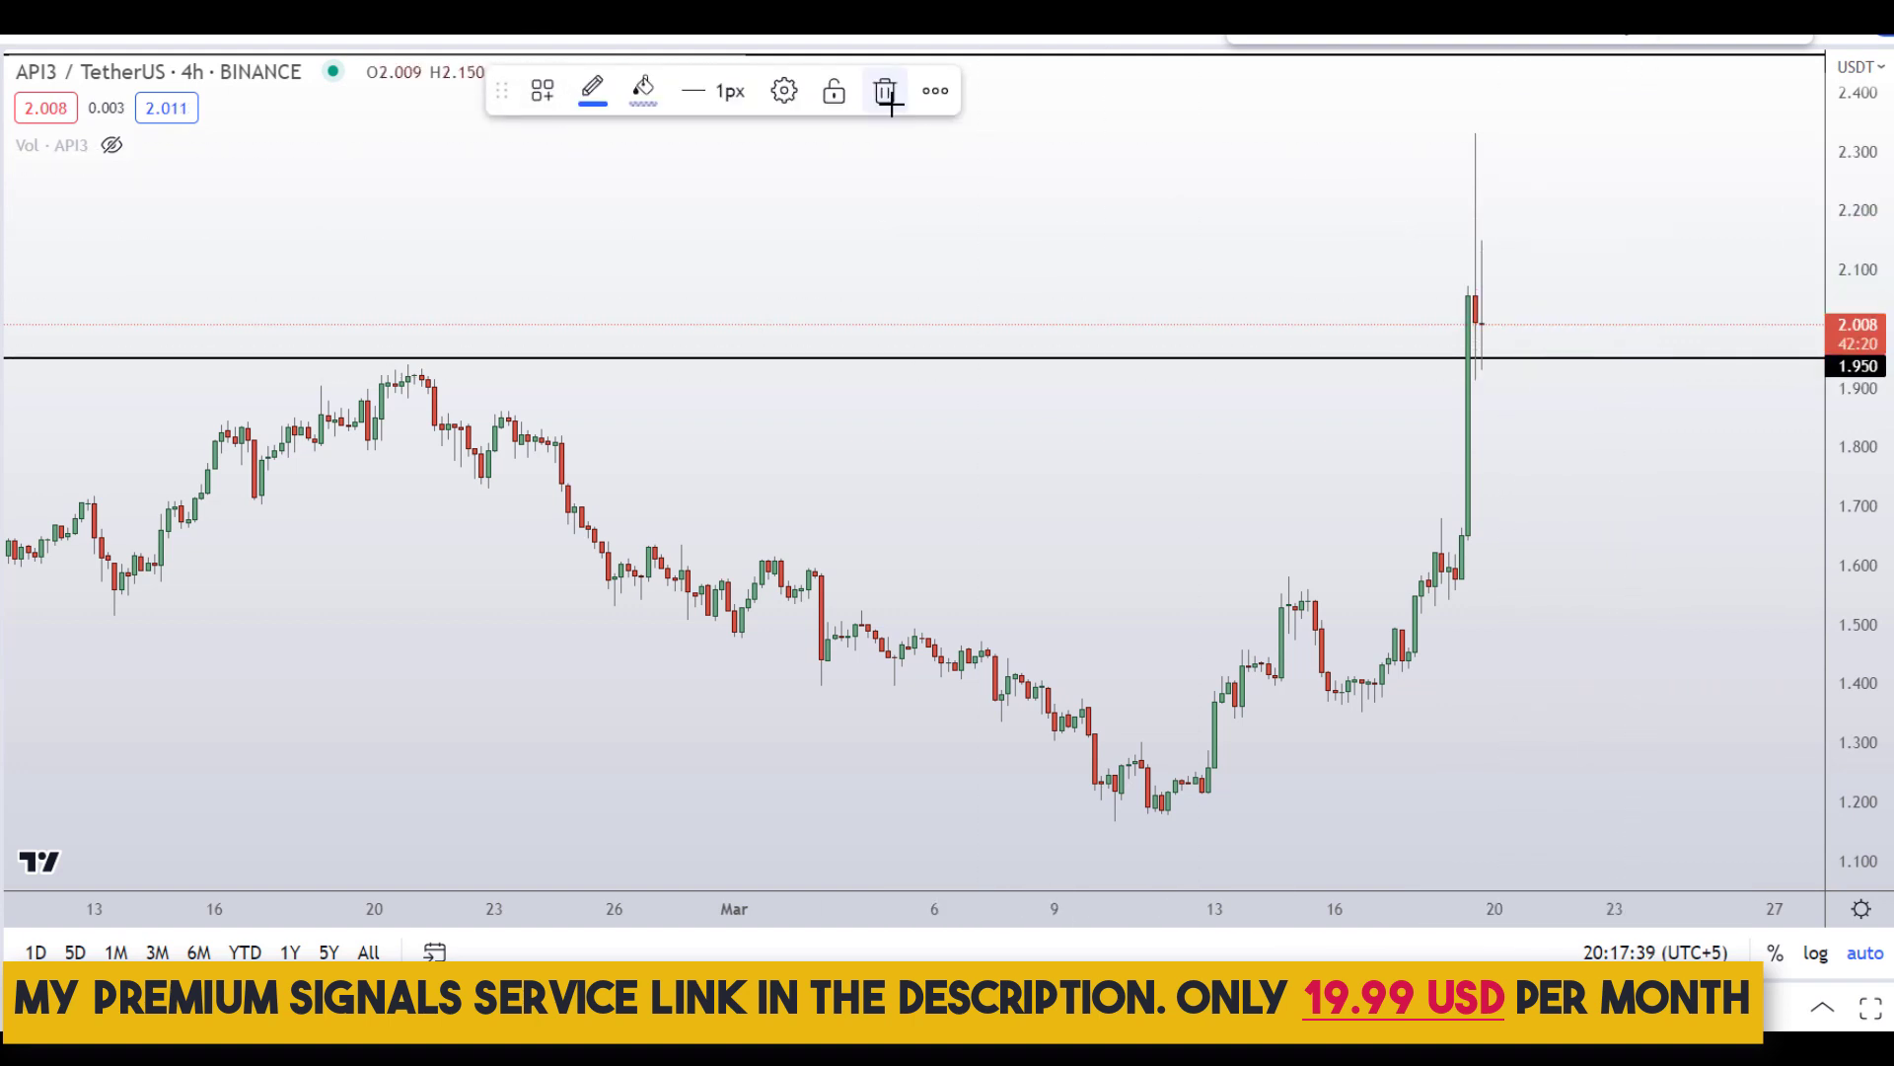
Step: Place a horizontal line at 1.591 below the 1.950 level
{"action": "scroll", "coordinate": [1179, 440], "scroll_direction": "down", "scroll_amount": 3}
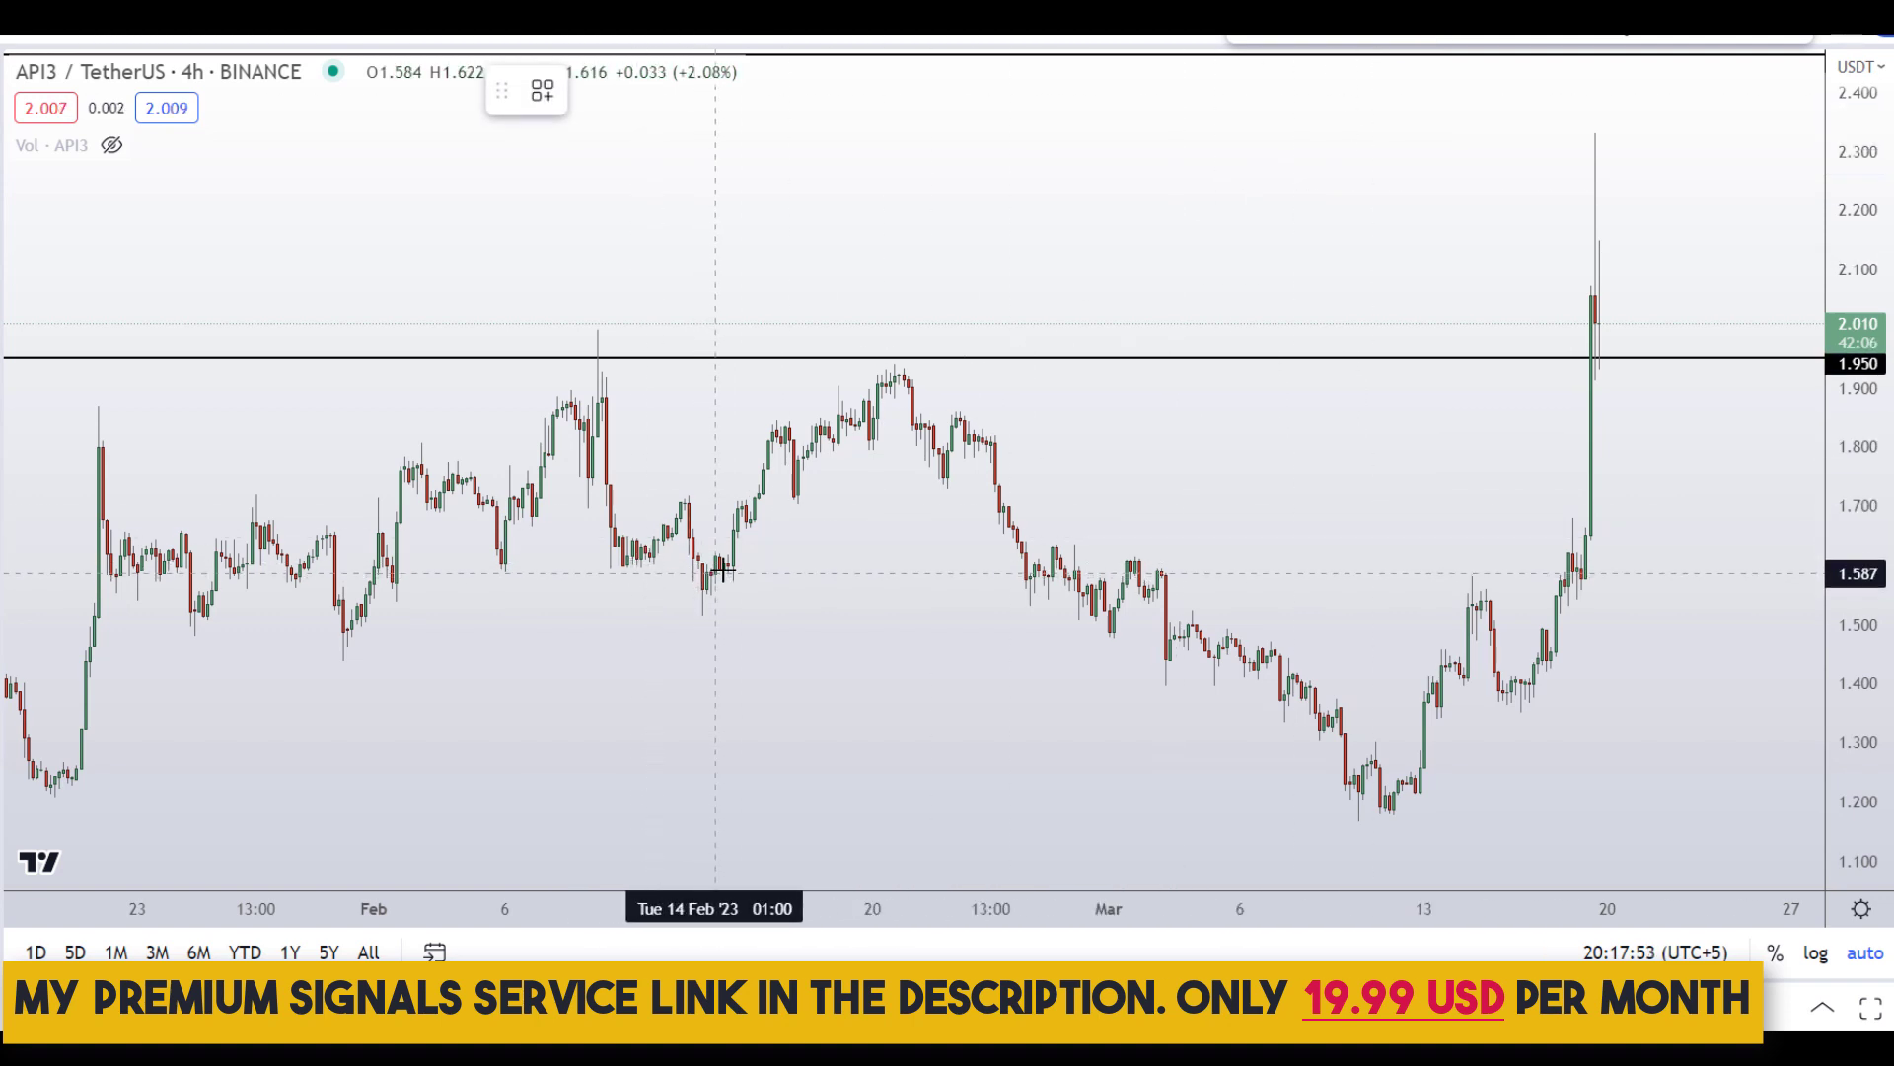
{"action": "left_click", "coordinate": [915, 571]}
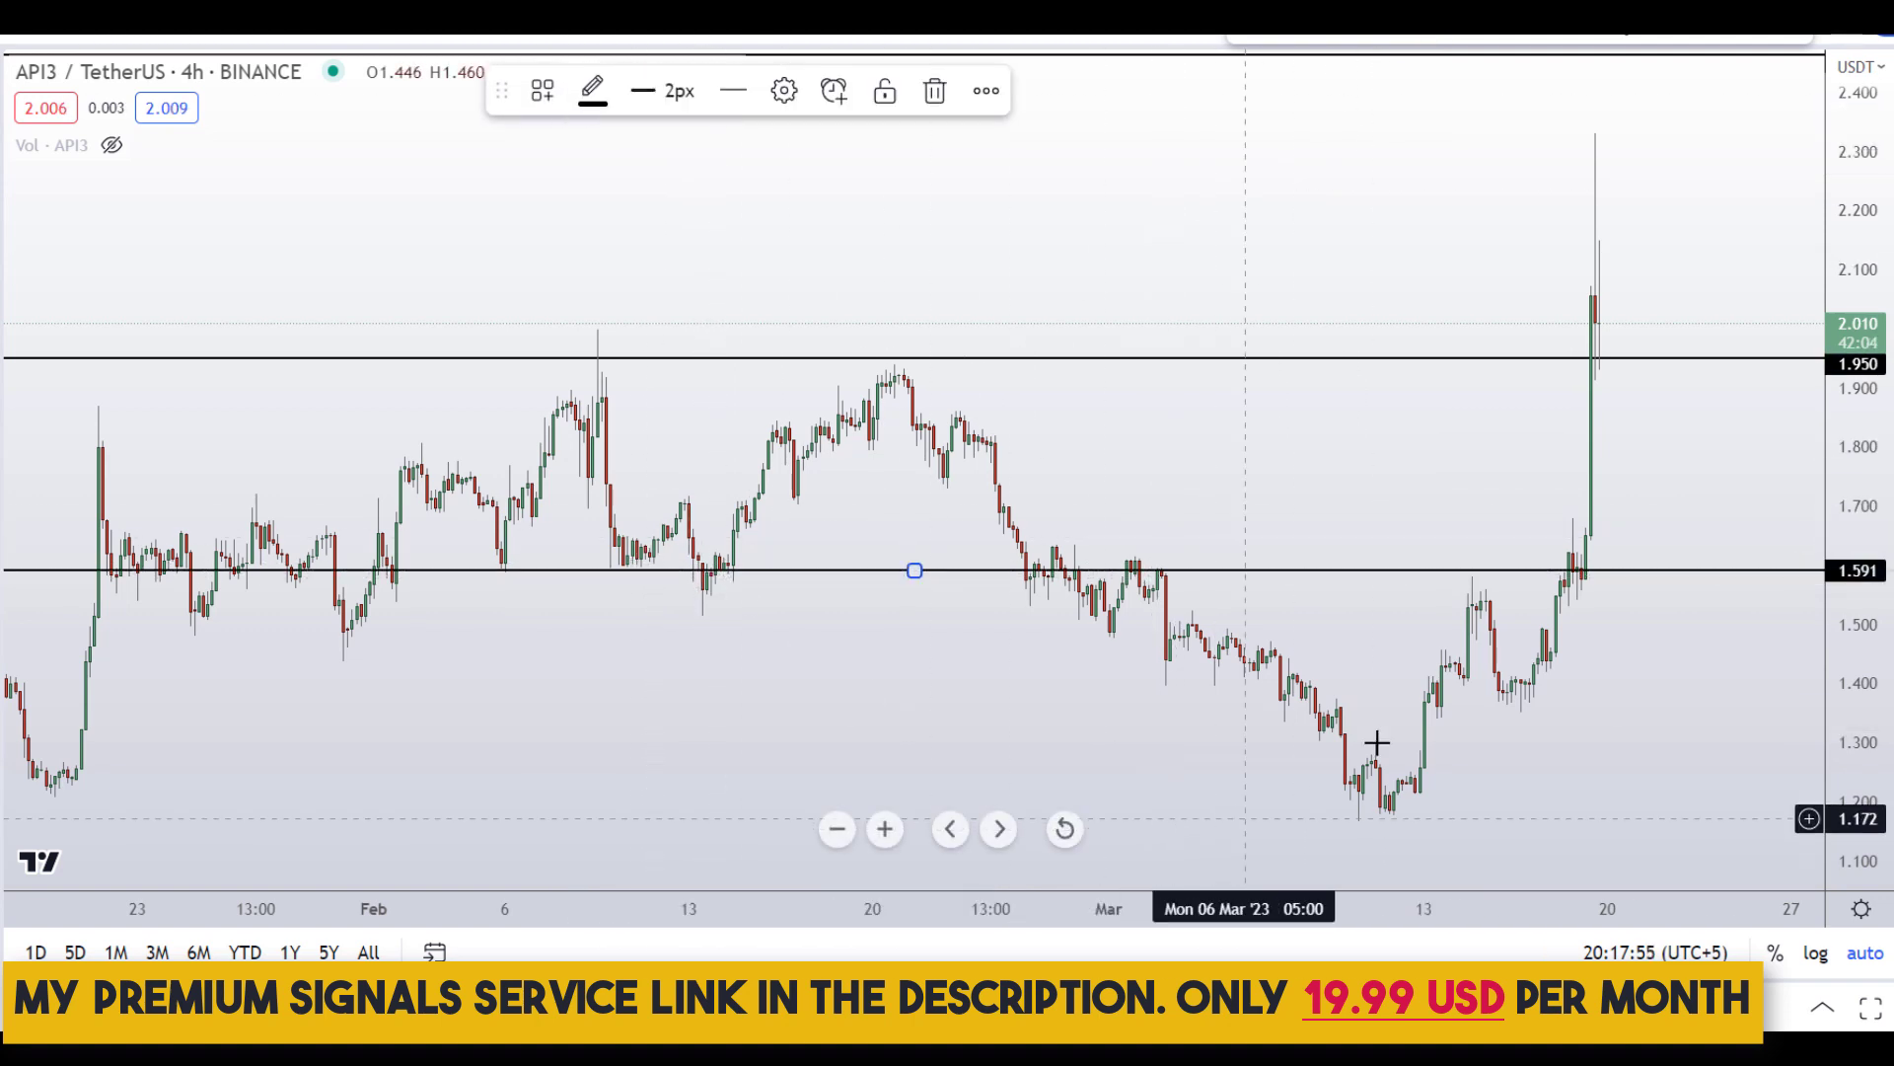
{"action": "left_click", "coordinate": [125, 667]}
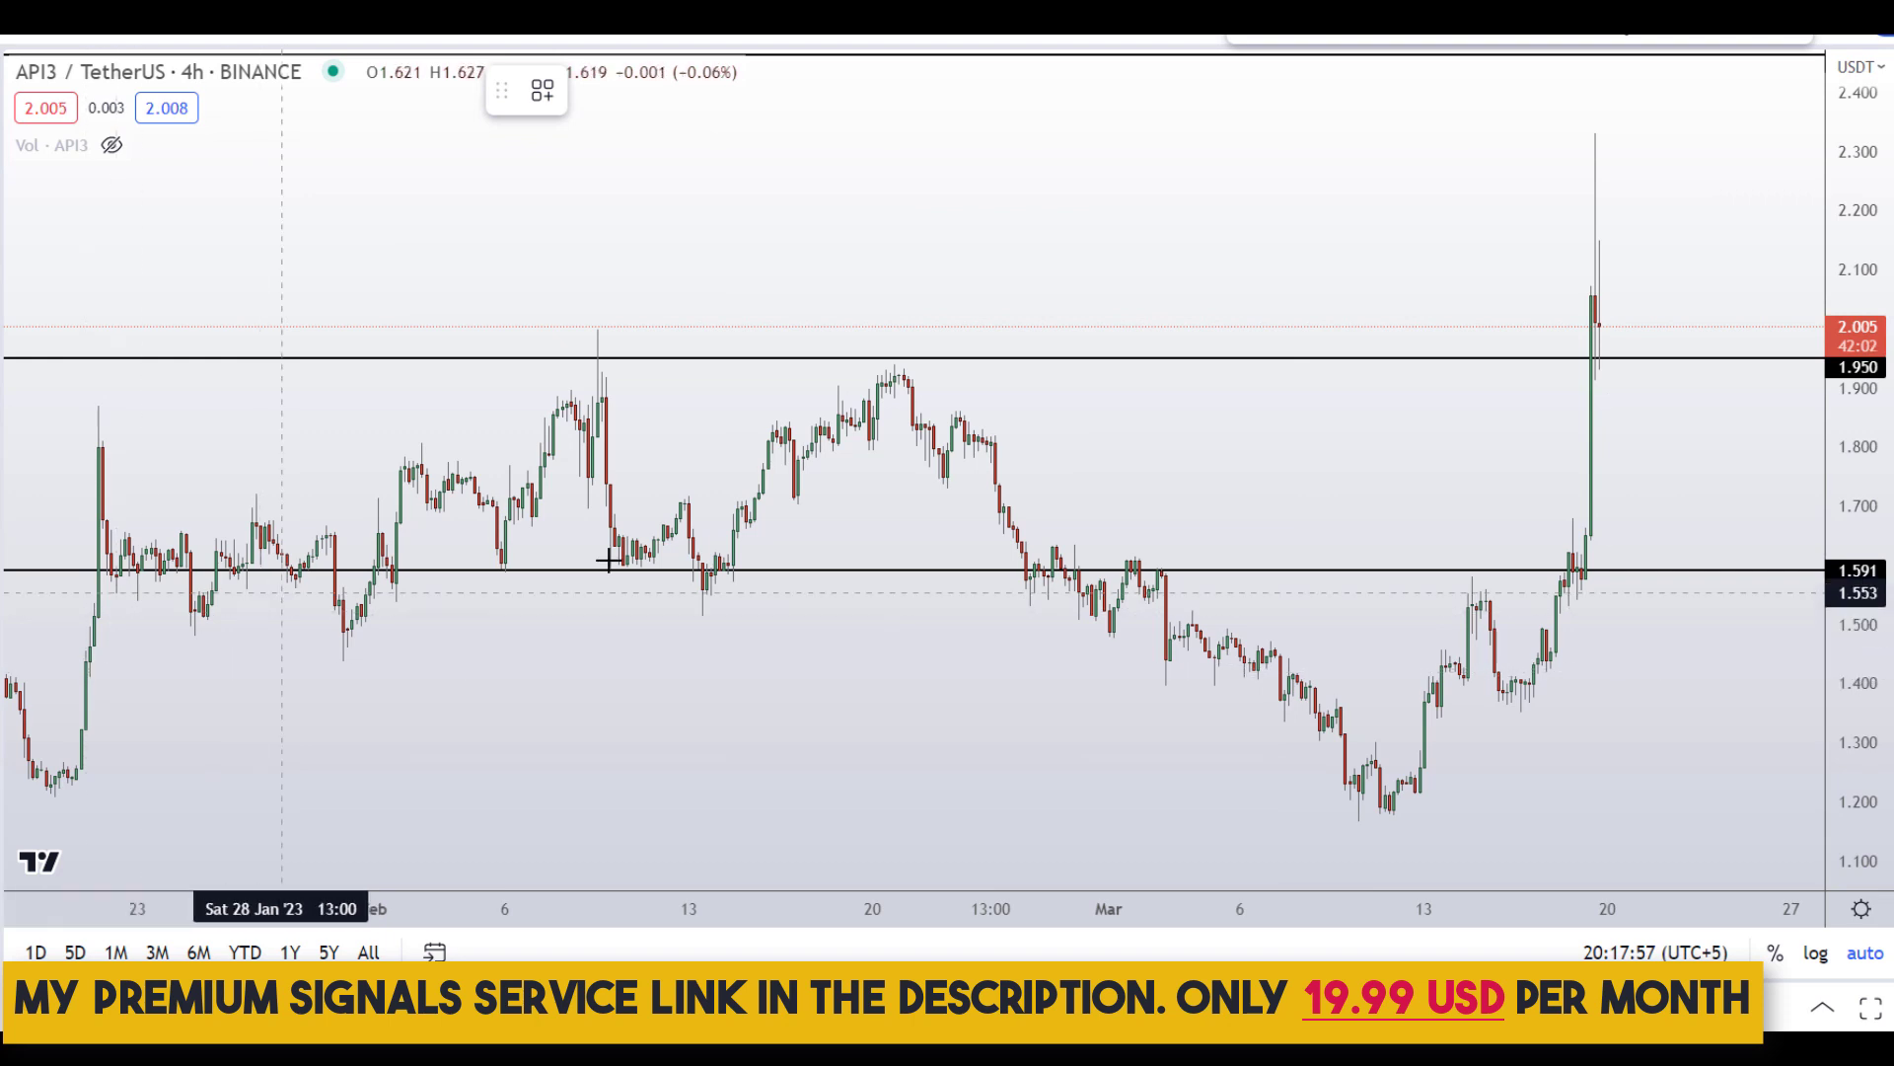
Step: Sketch red circles at the mid-February low, early-March range and 19 Mar breakout, then undo them
{"action": "mouse_move", "coordinate": [706, 549]}
{"action": "left_mouse_down"}
{"action": "mouse_move", "coordinate": [677, 625]}
{"action": "mouse_move", "coordinate": [802, 577]}
{"action": "mouse_move", "coordinate": [706, 541]}
{"action": "left_mouse_up"}
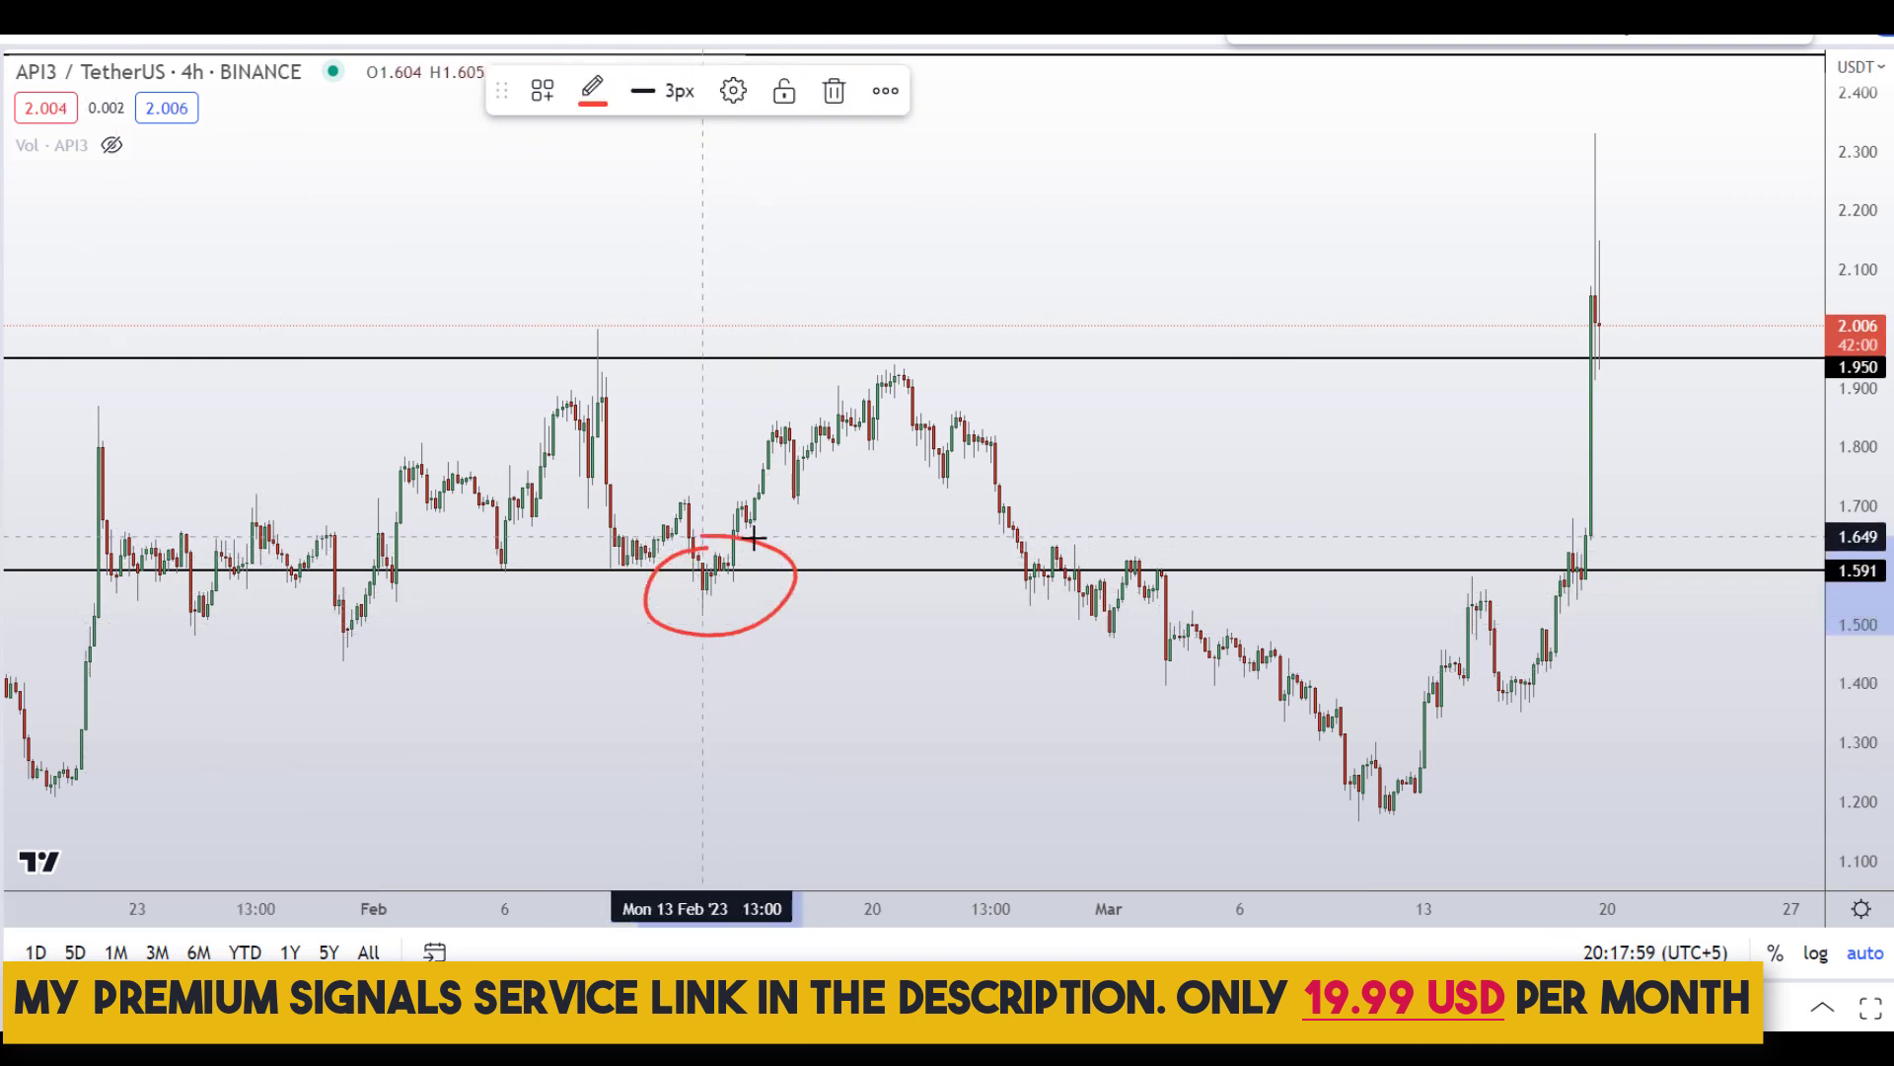
{"action": "mouse_move", "coordinate": [1142, 513]}
{"action": "left_mouse_down"}
{"action": "mouse_move", "coordinate": [1217, 604]}
{"action": "mouse_move", "coordinate": [1194, 503]}
{"action": "left_mouse_up"}
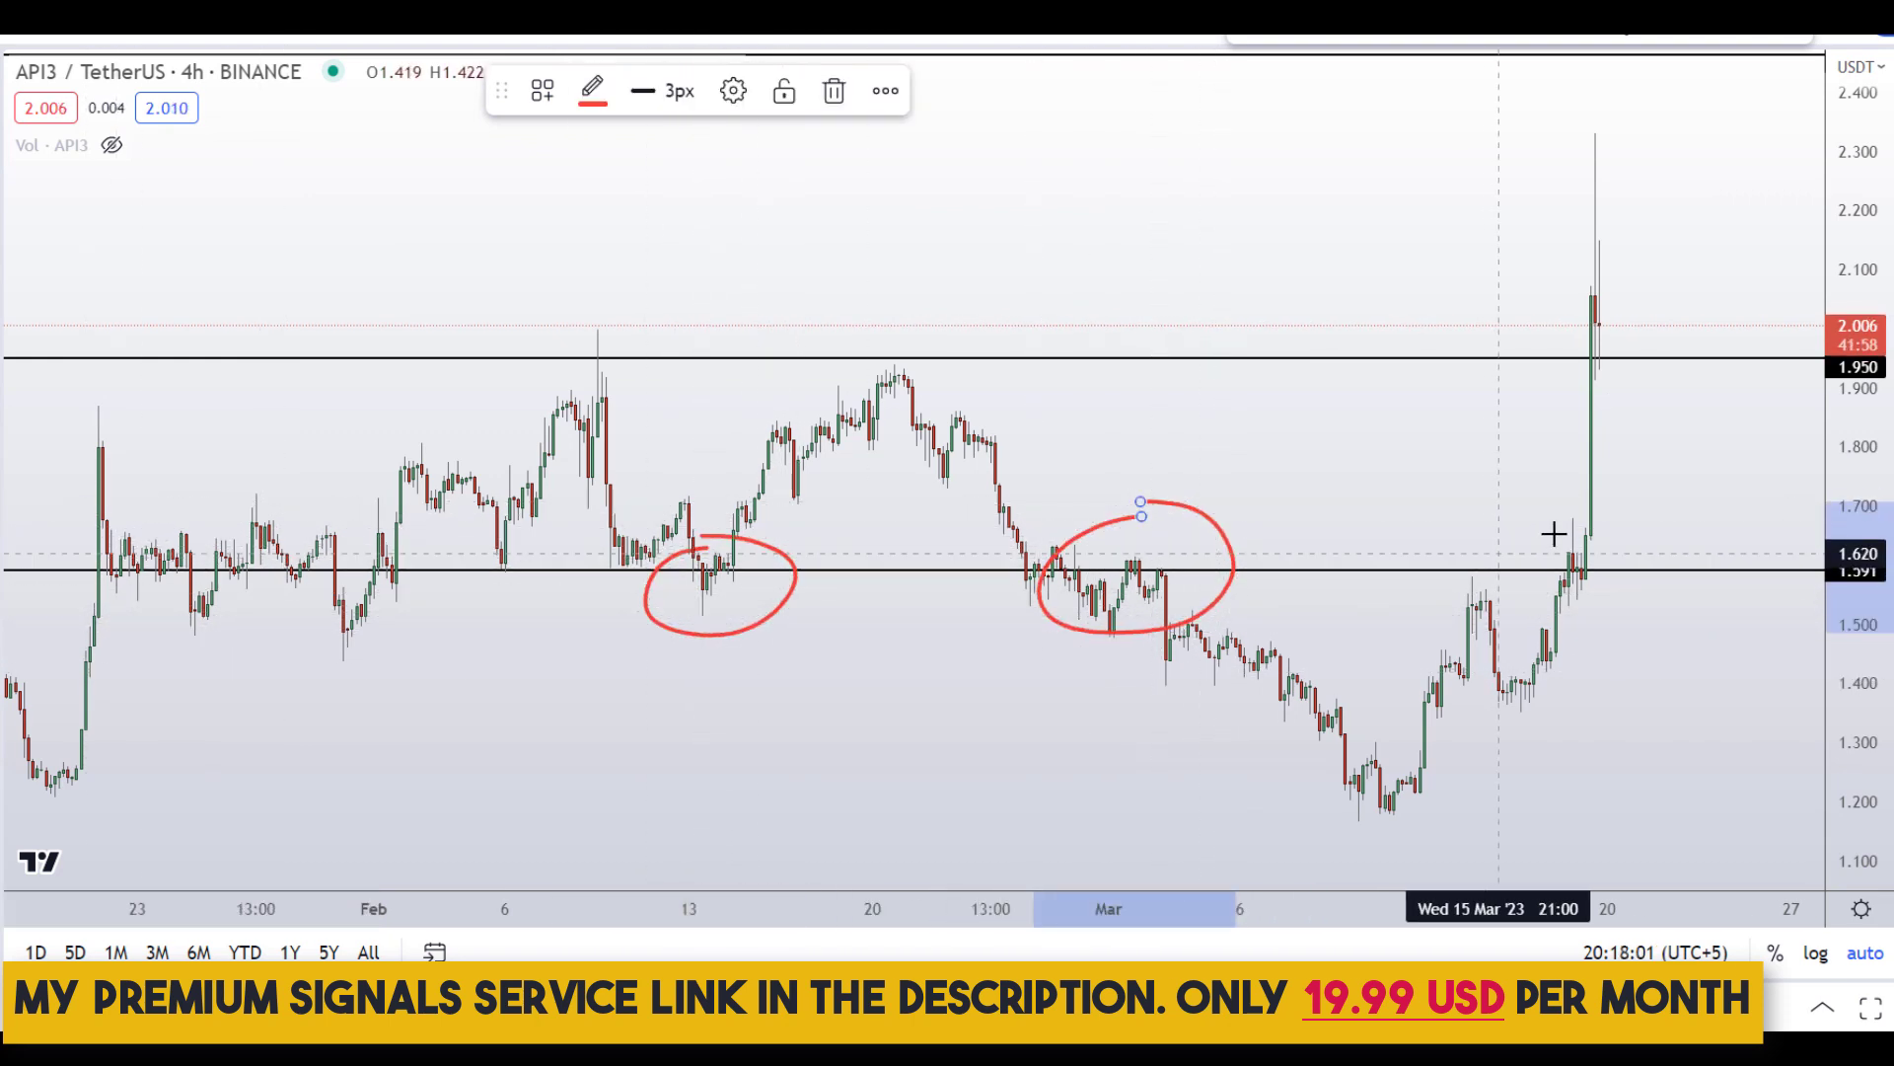
{"action": "mouse_move", "coordinate": [1551, 533]}
{"action": "left_mouse_down"}
{"action": "mouse_move", "coordinate": [1670, 571]}
{"action": "mouse_move", "coordinate": [1556, 521]}
{"action": "left_mouse_up"}
{"action": "key", "text": "ctrl+z"}
{"action": "key", "text": "ctrl+z"}
{"action": "key", "text": "ctrl+z"}
{"action": "key", "text": "ctrl+z"}
{"action": "key", "text": "ctrl+z"}
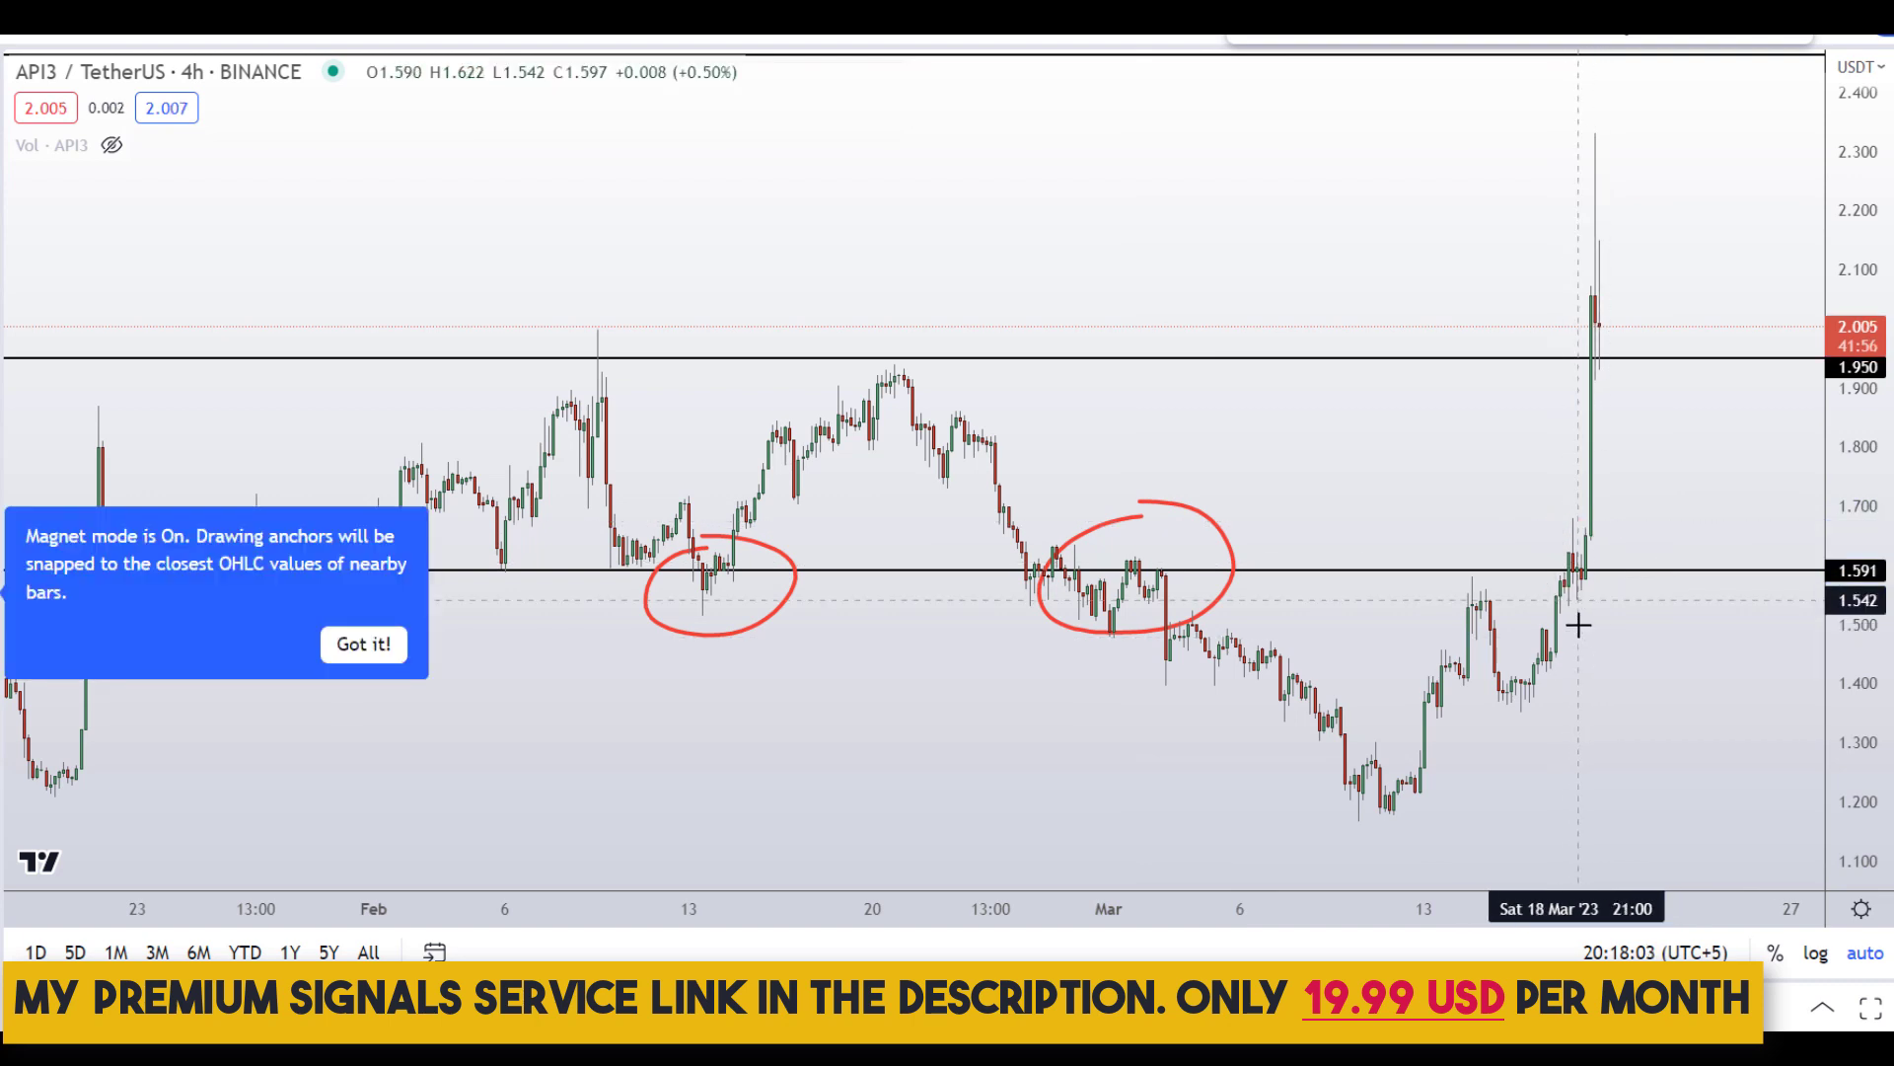
{"action": "scroll", "coordinate": [1102, 568], "scroll_direction": "up", "scroll_amount": 3}
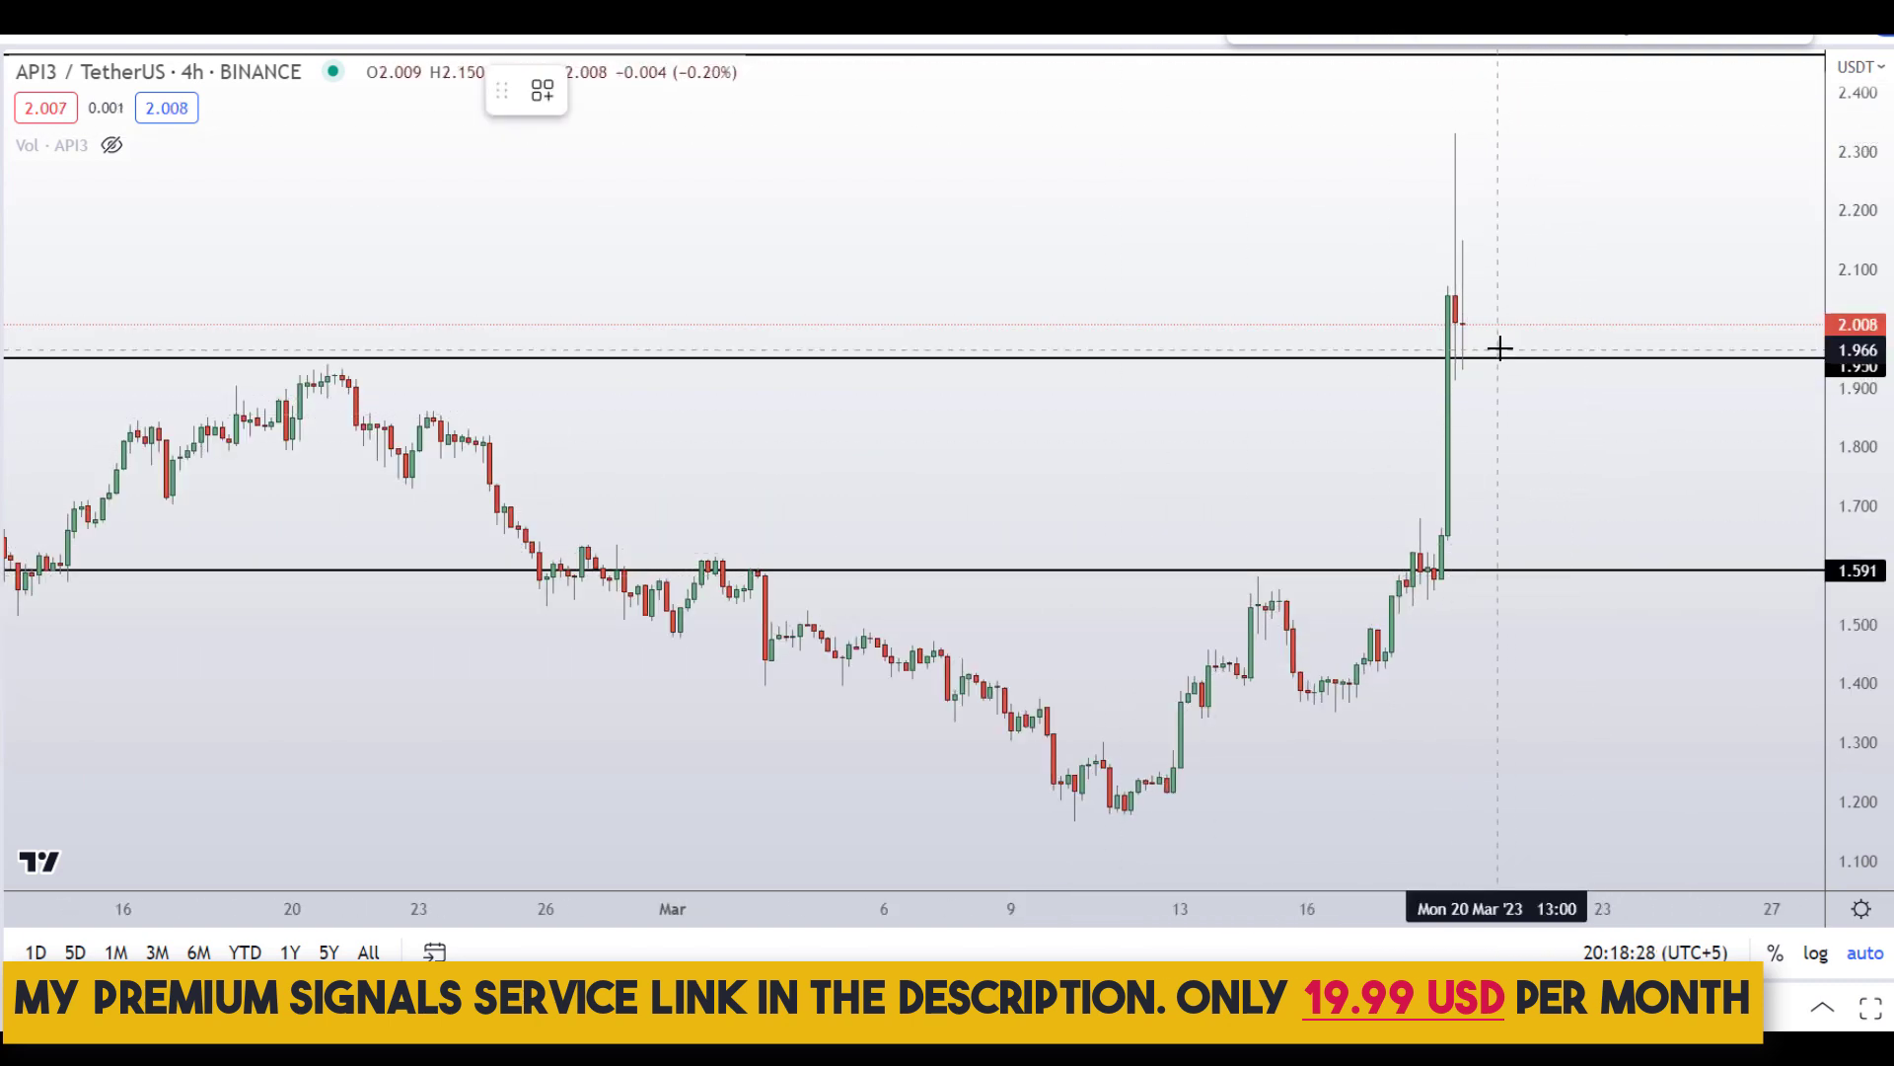
Step: Measure the +18.24% move from 1.950 up to 2.311 with a price-range box
{"action": "left_click", "coordinate": [1511, 357], "text": "shift"}
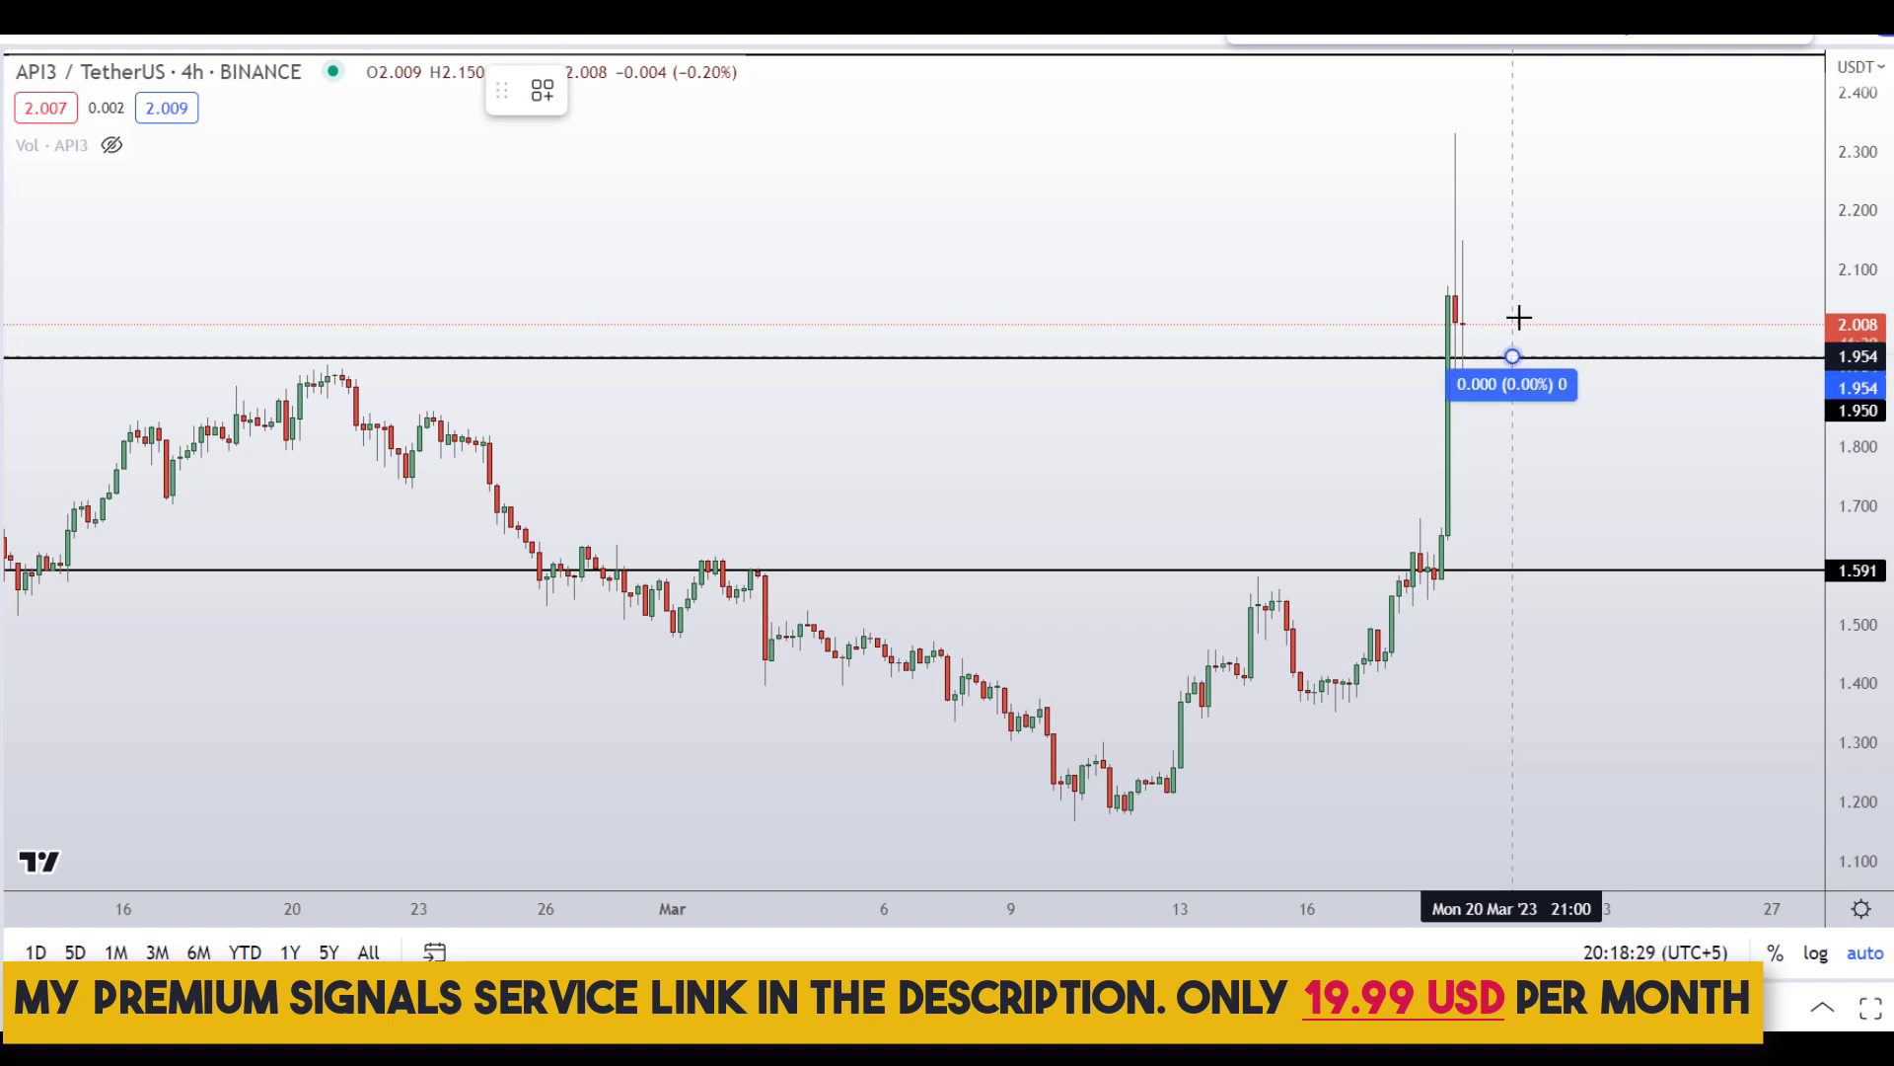
{"action": "left_click", "coordinate": [1589, 145]}
{"action": "mouse_move", "coordinate": [1637, 207]}
{"action": "left_mouse_down"}
{"action": "mouse_move", "coordinate": [1249, 208]}
{"action": "mouse_move", "coordinate": [1134, 233]}
{"action": "left_mouse_up"}
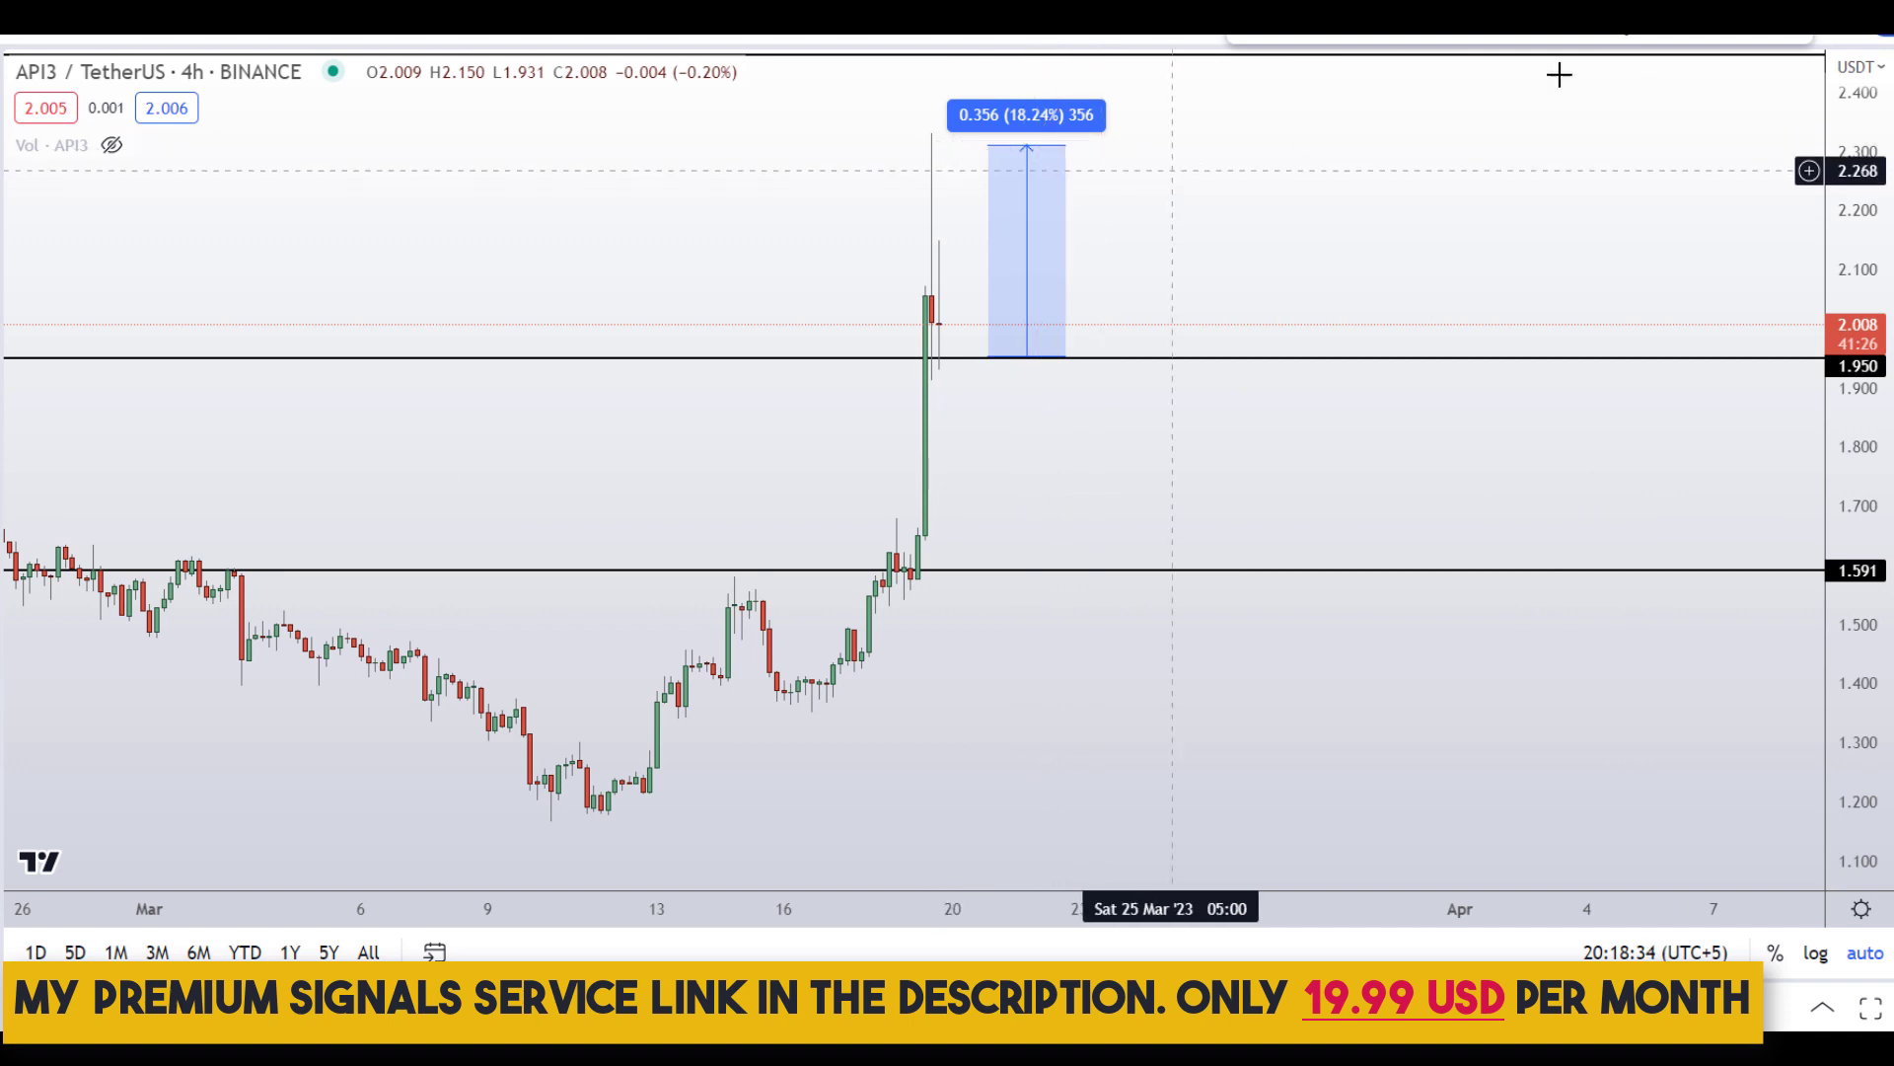
Step: Add price-range boxes from 1.596 to 1.948 (+22.06%) and from 1.596 to 2.309 (+44.68%)
{"action": "left_click", "coordinate": [1344, 567]}
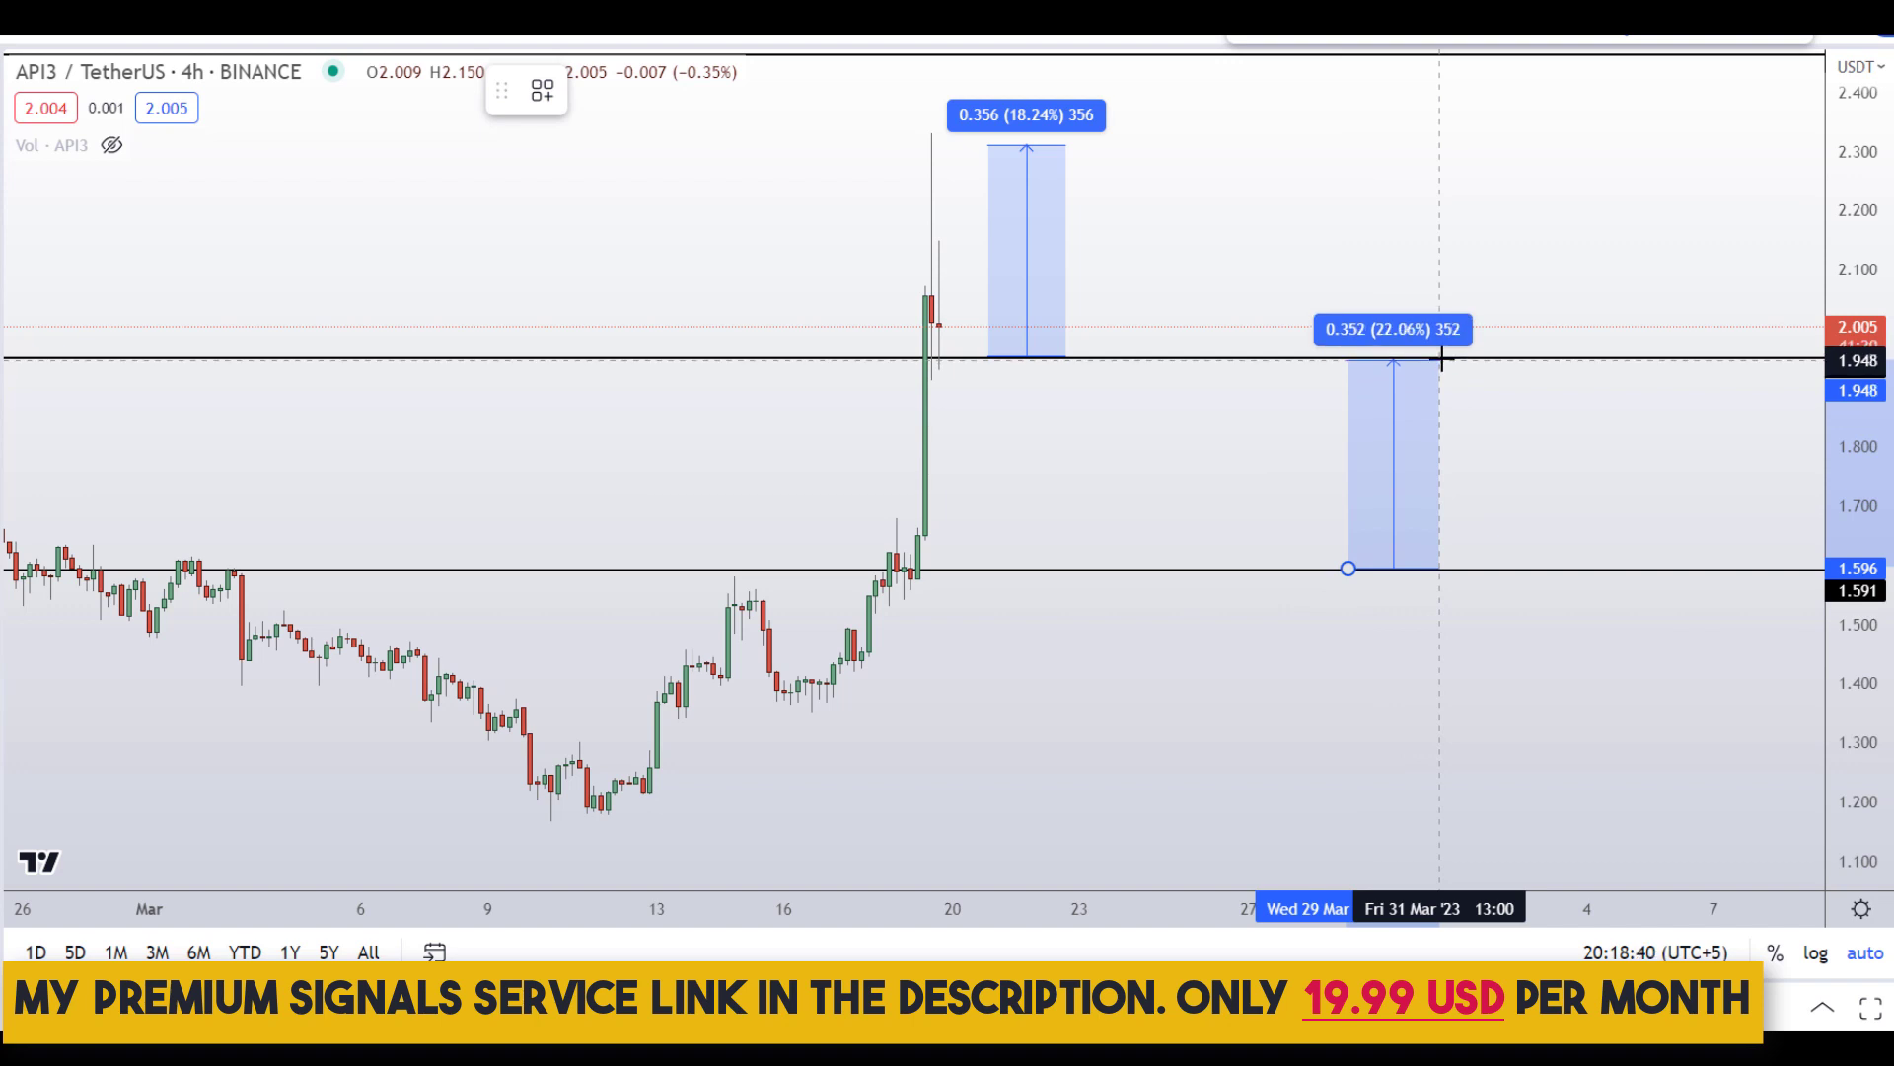
{"action": "left_click", "coordinate": [1442, 360]}
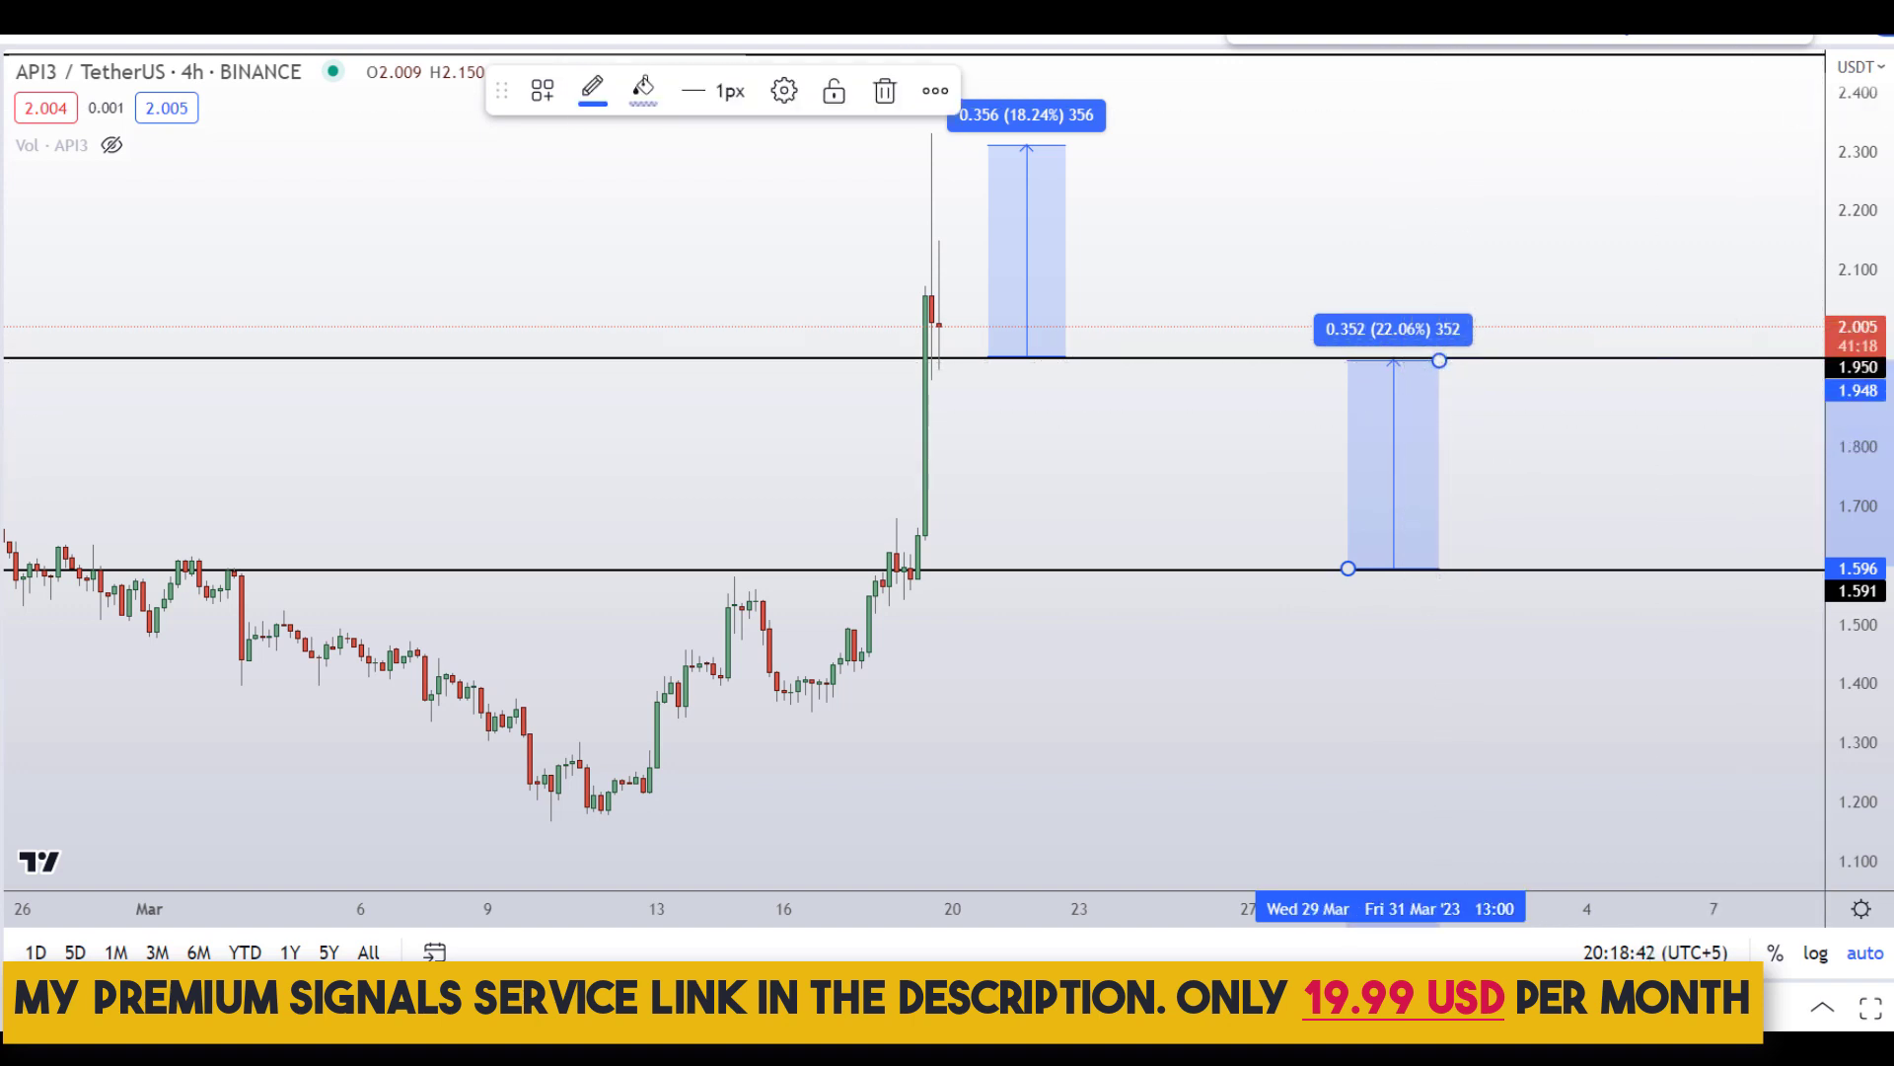
{"action": "left_click", "coordinate": [1630, 38]}
{"action": "mouse_move", "coordinate": [1539, 567]}
{"action": "left_mouse_down"}
{"action": "mouse_move", "coordinate": [1649, 85]}
{"action": "mouse_move", "coordinate": [1667, 157]}
{"action": "mouse_move", "coordinate": [1679, 146]}
{"action": "left_mouse_up"}
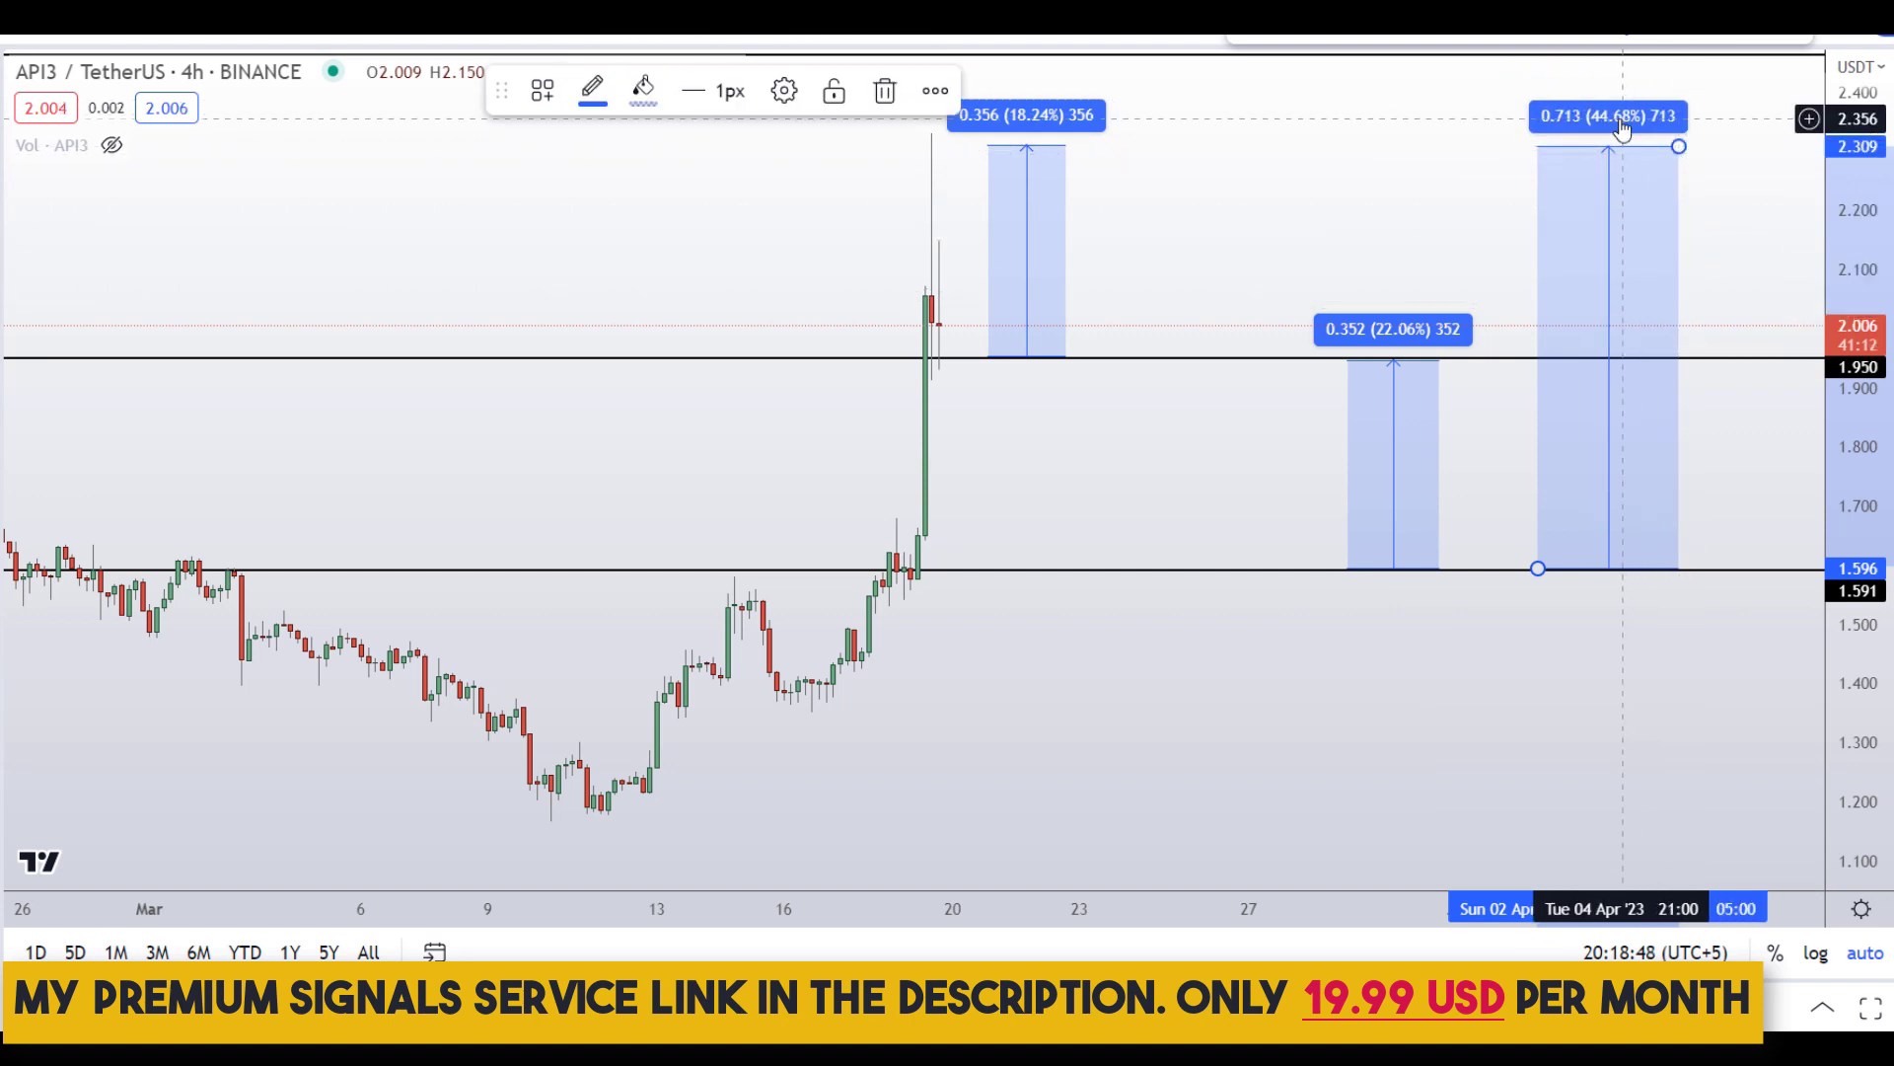
{"action": "left_click", "coordinate": [999, 459]}
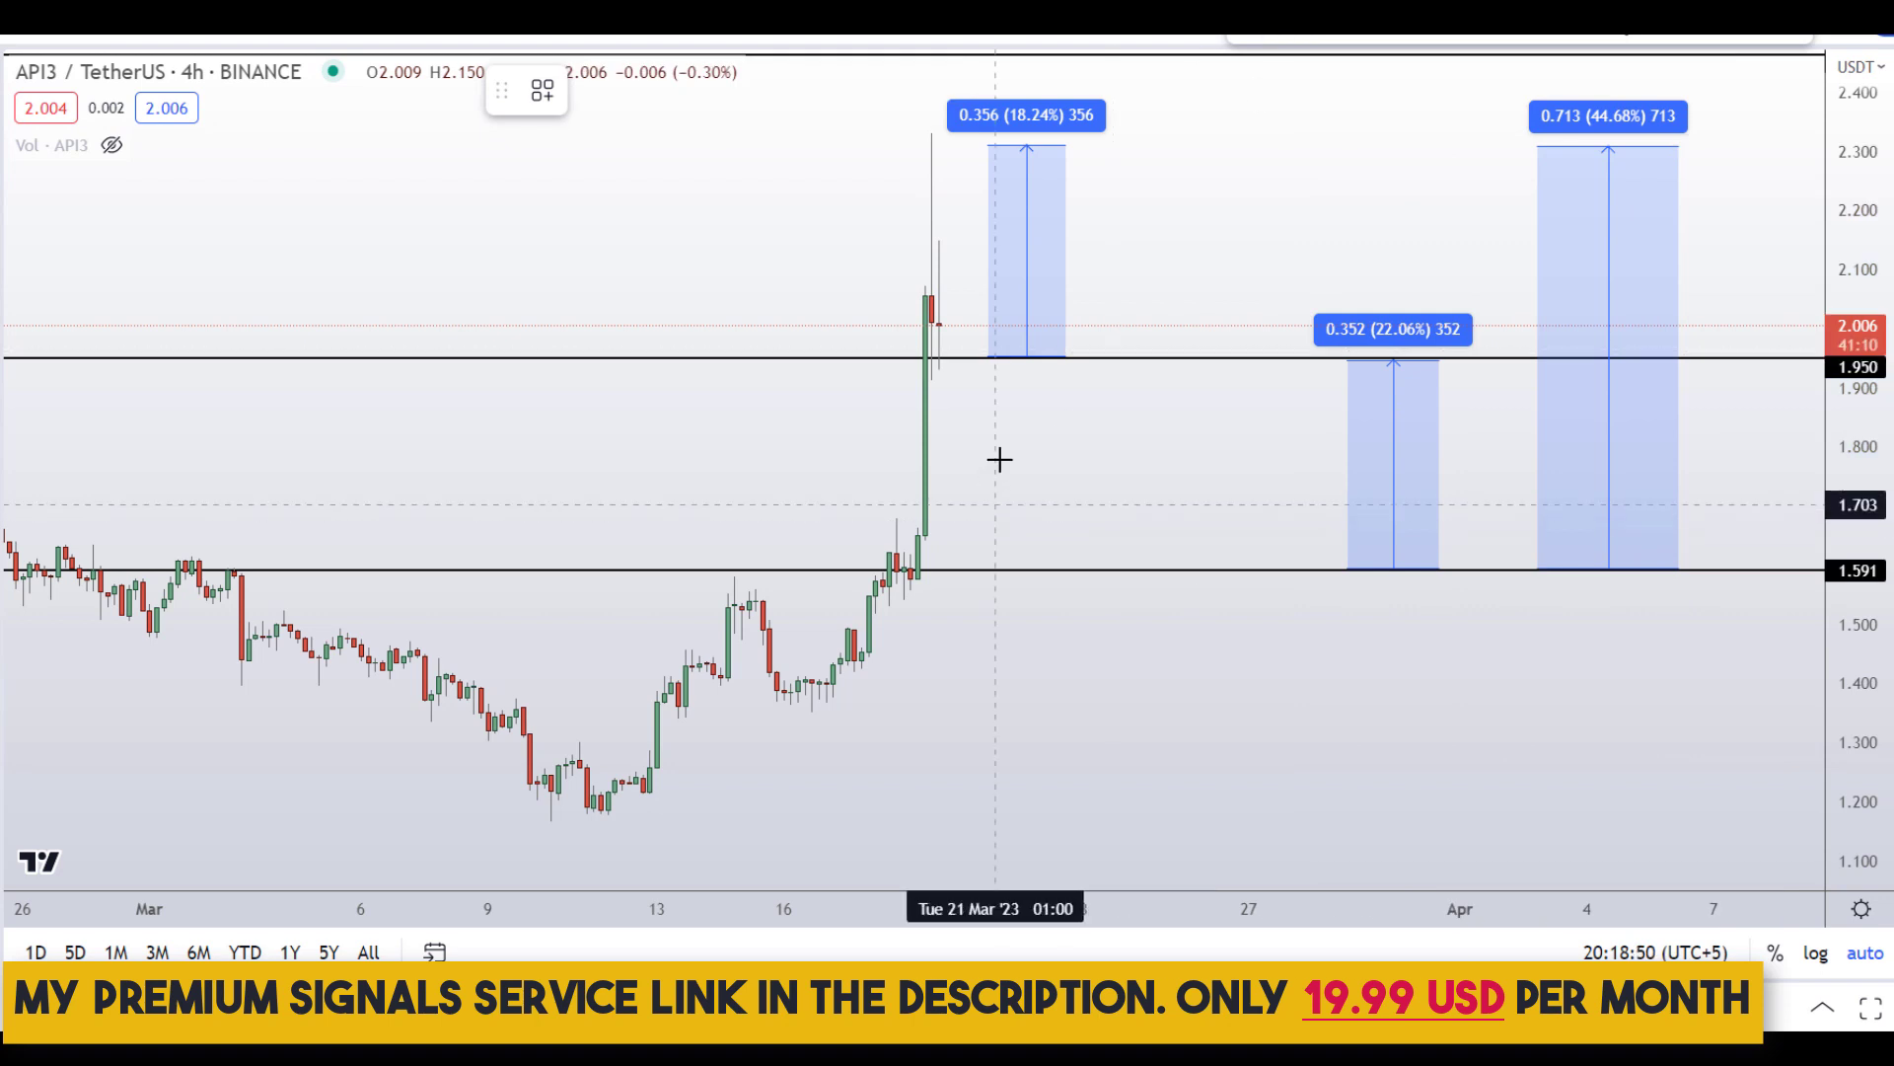
Step: Sketch a red projected dip-and-rise path, then undo it
{"action": "left_click_drag", "start_coordinate": [1081, 343], "coordinate": [1263, 293]}
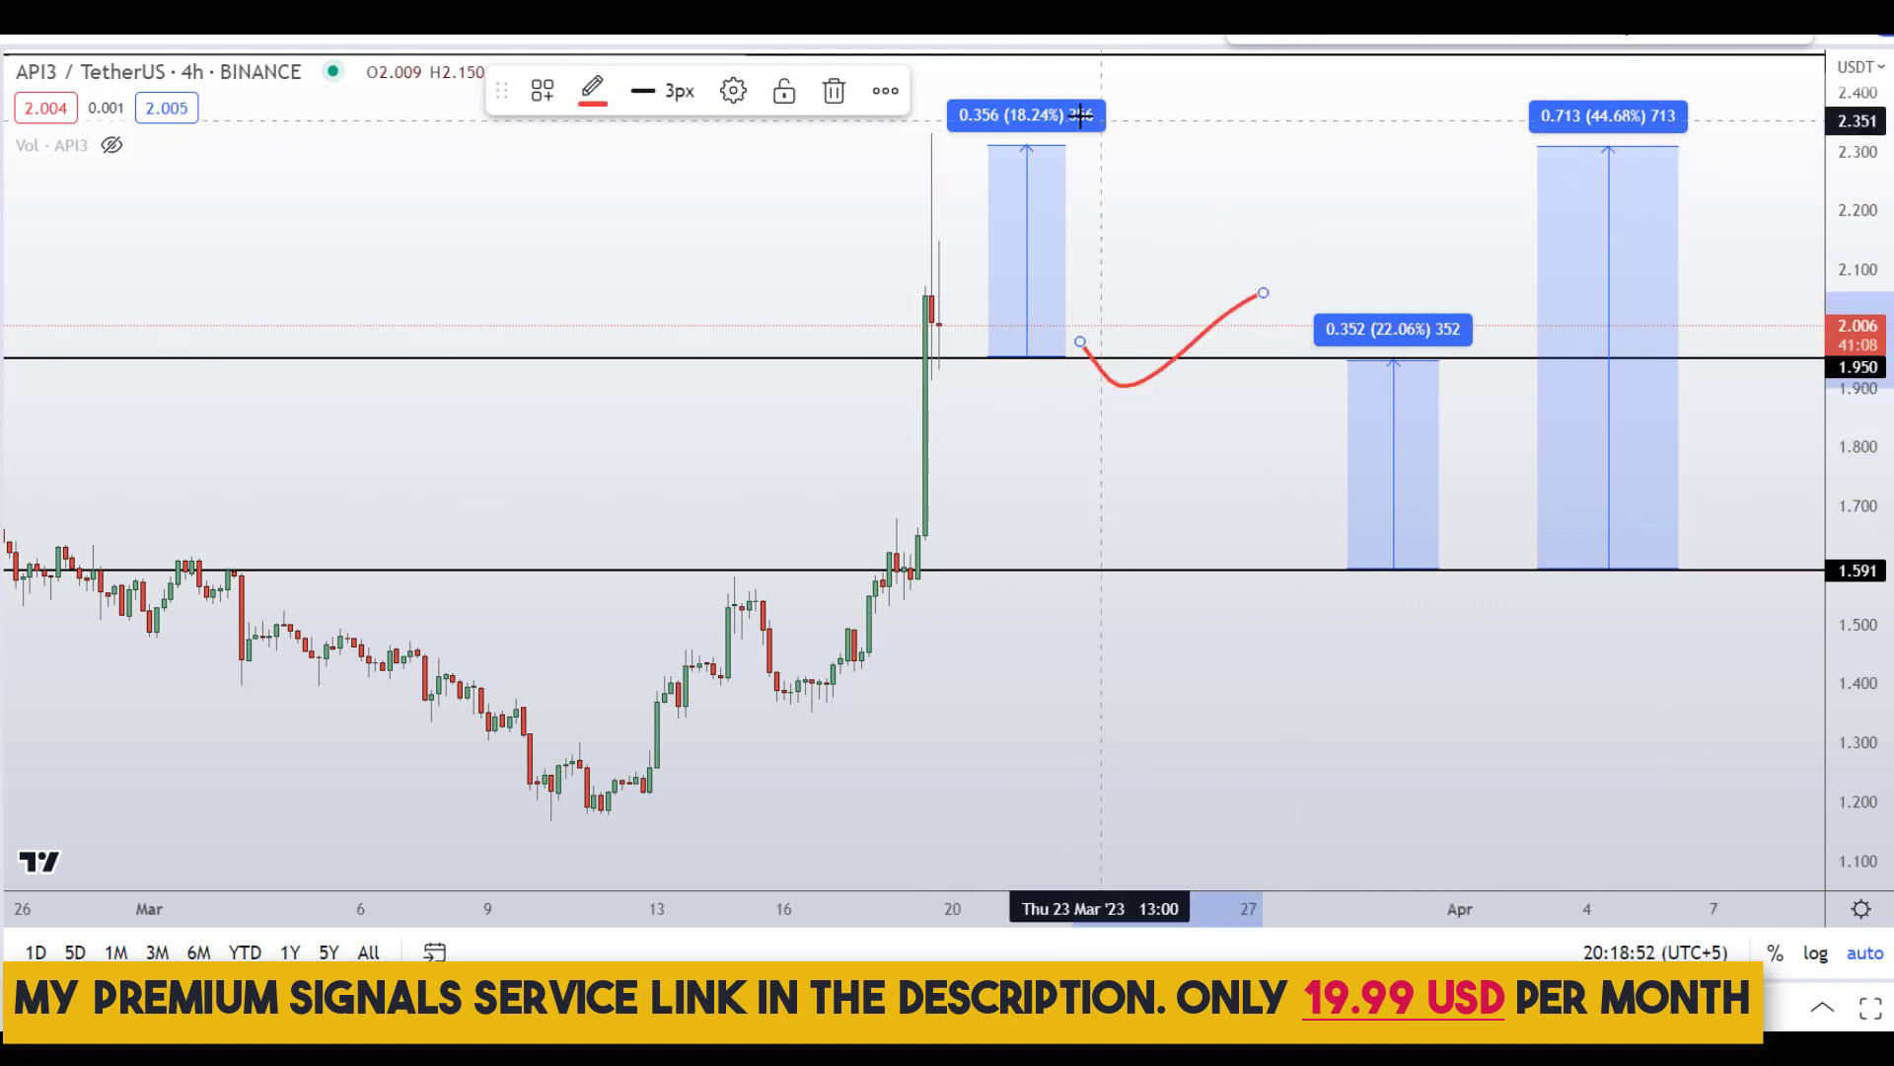
{"action": "left_click_drag", "start_coordinate": [1130, 120], "coordinate": [1072, 167]}
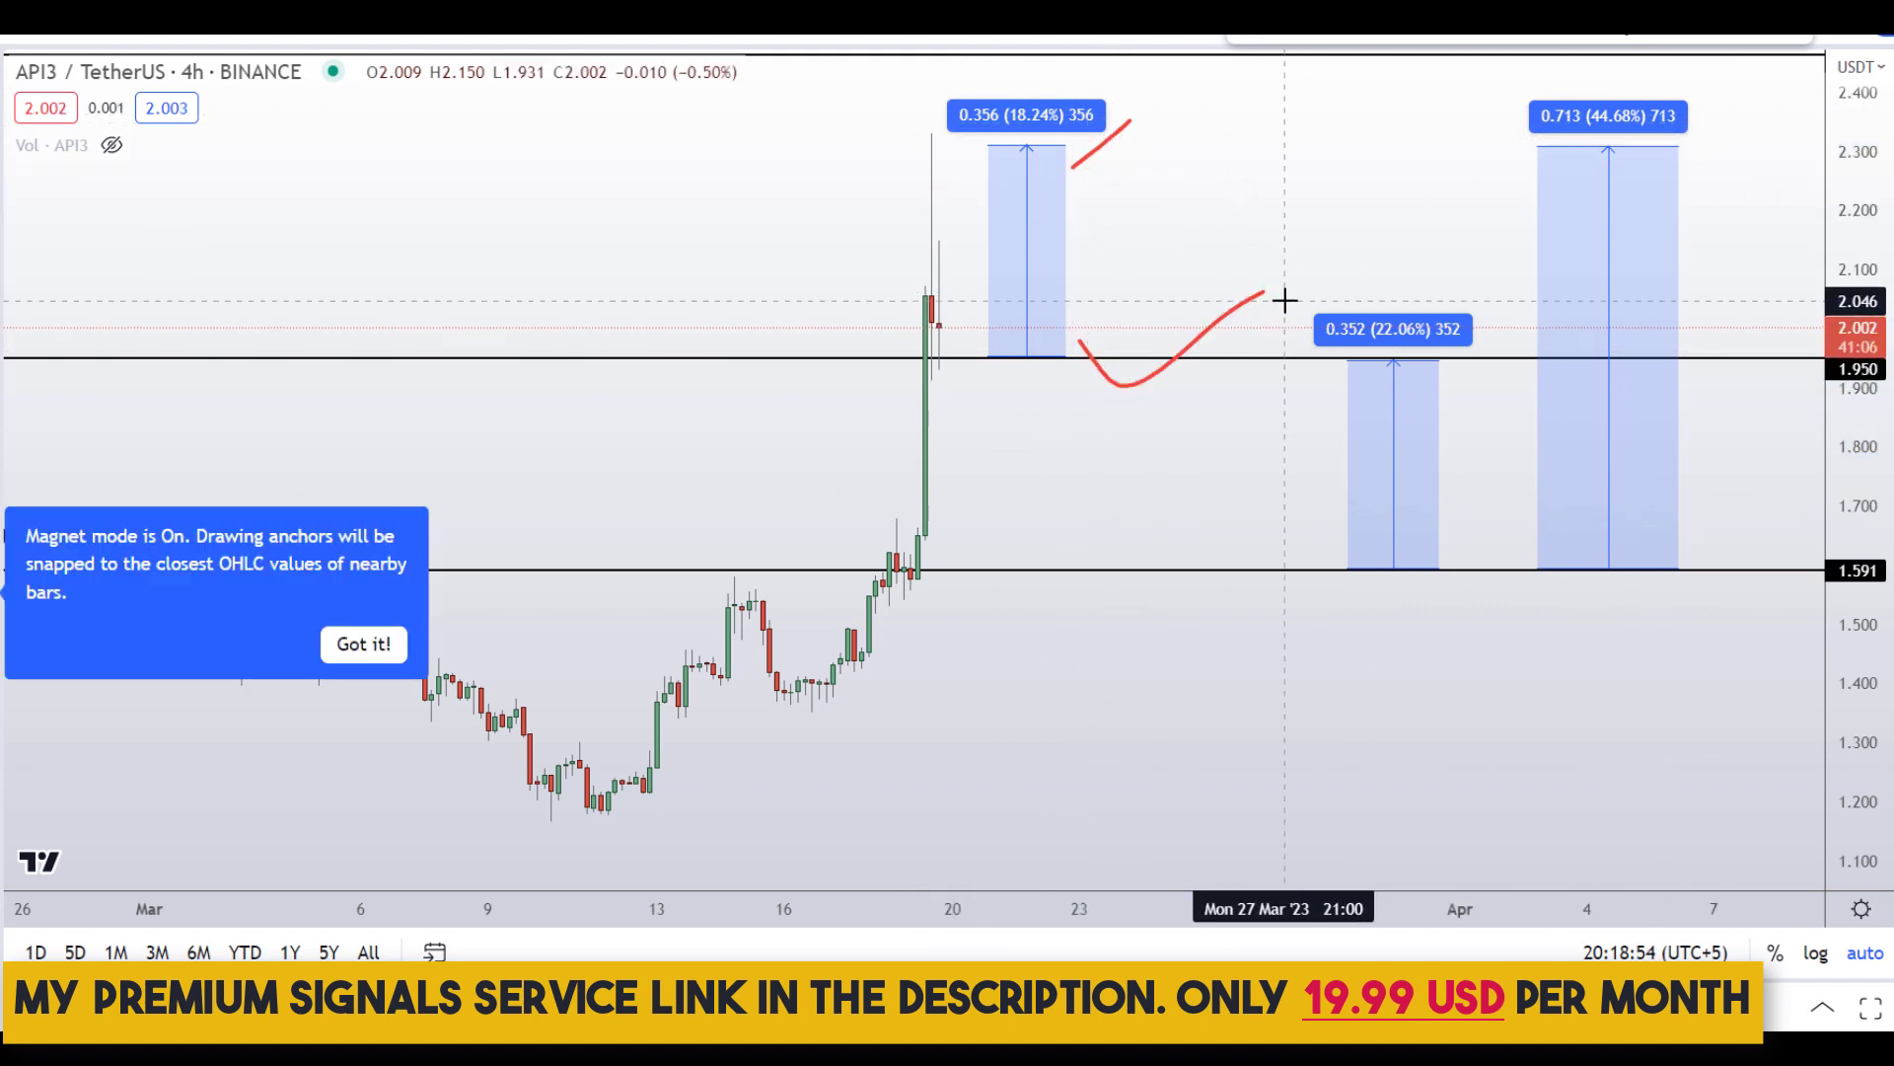
{"action": "key", "text": "ctrl+z"}
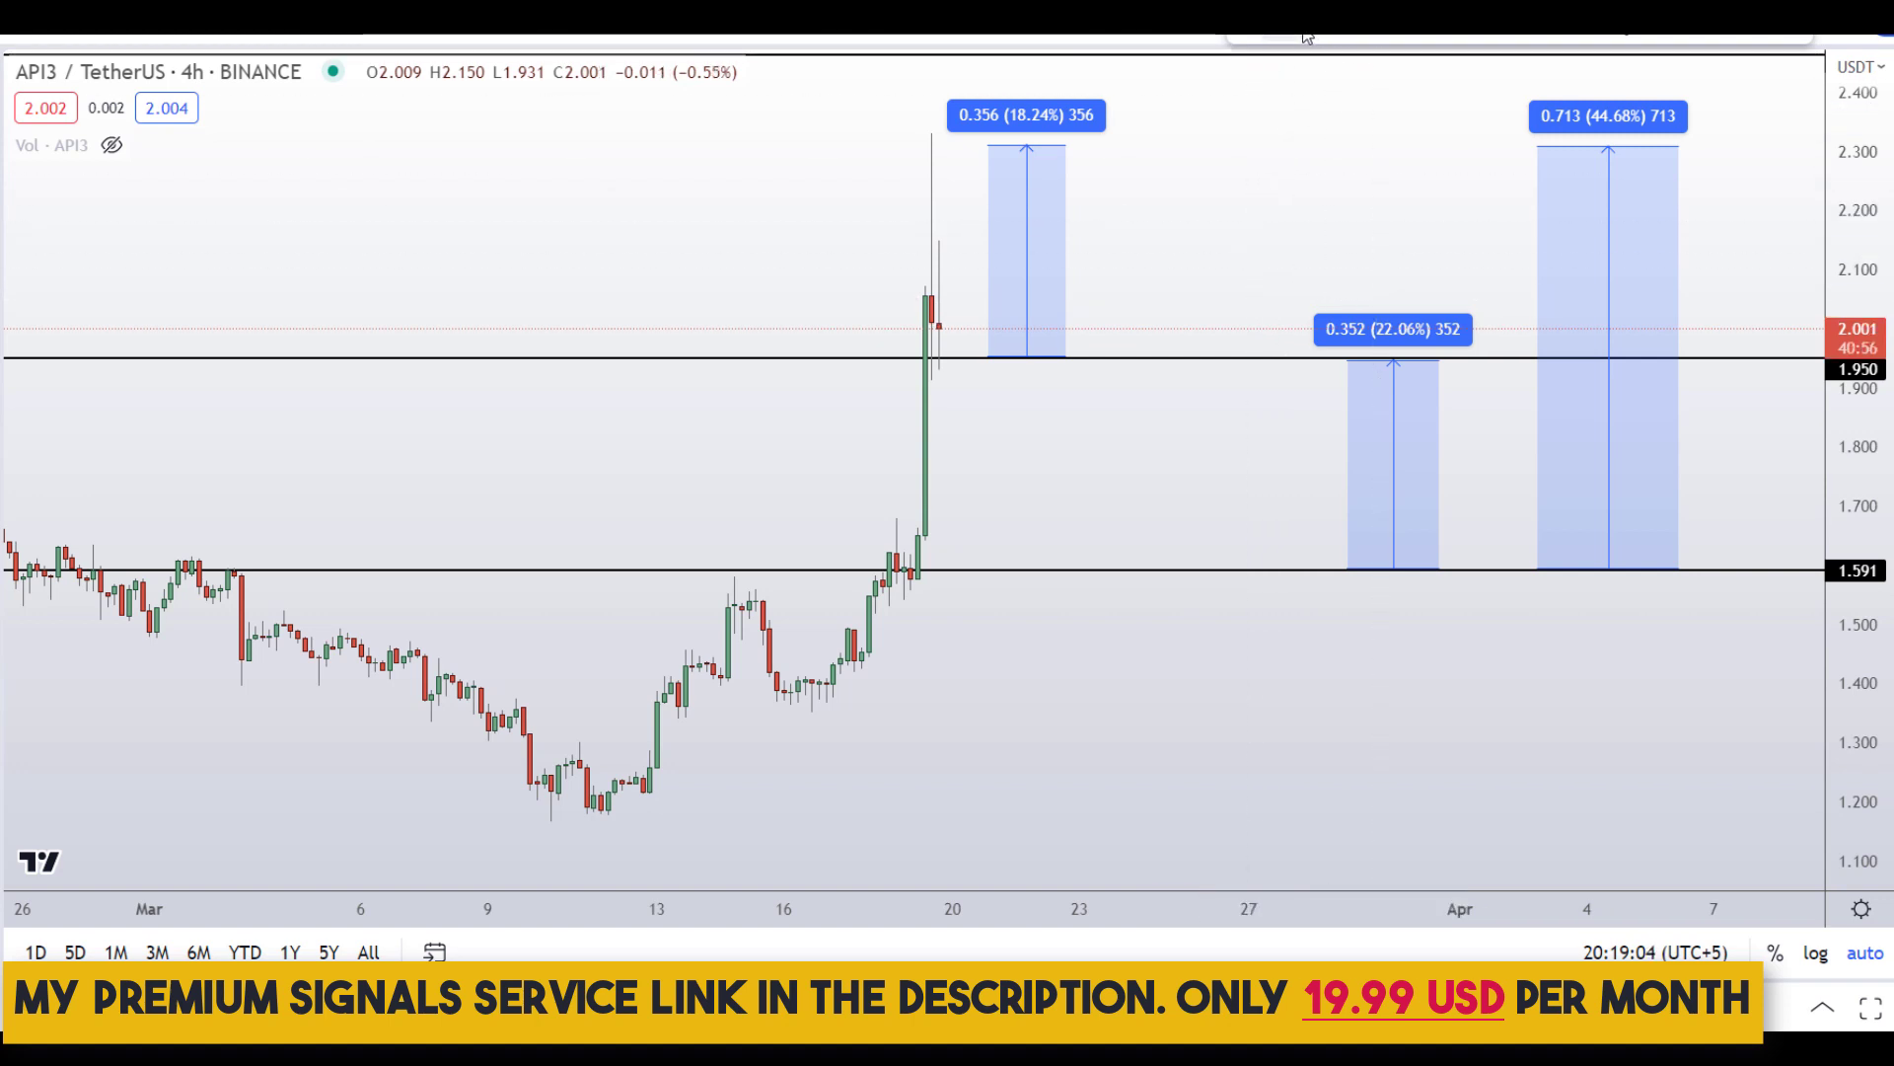
Step: Enclose both upper target boxes in a red ellipse and circle the 44.68% and 18.24% labels
{"action": "left_click_drag", "start_coordinate": [976, 59], "coordinate": [875, 206]}
{"action": "mouse_move", "coordinate": [932, 371]}
{"action": "left_mouse_down"}
{"action": "mouse_move", "coordinate": [1750, 309]}
{"action": "mouse_move", "coordinate": [1678, 89]}
{"action": "mouse_move", "coordinate": [1381, 49]}
{"action": "mouse_move", "coordinate": [972, 57]}
{"action": "mouse_move", "coordinate": [918, 77]}
{"action": "left_mouse_up"}
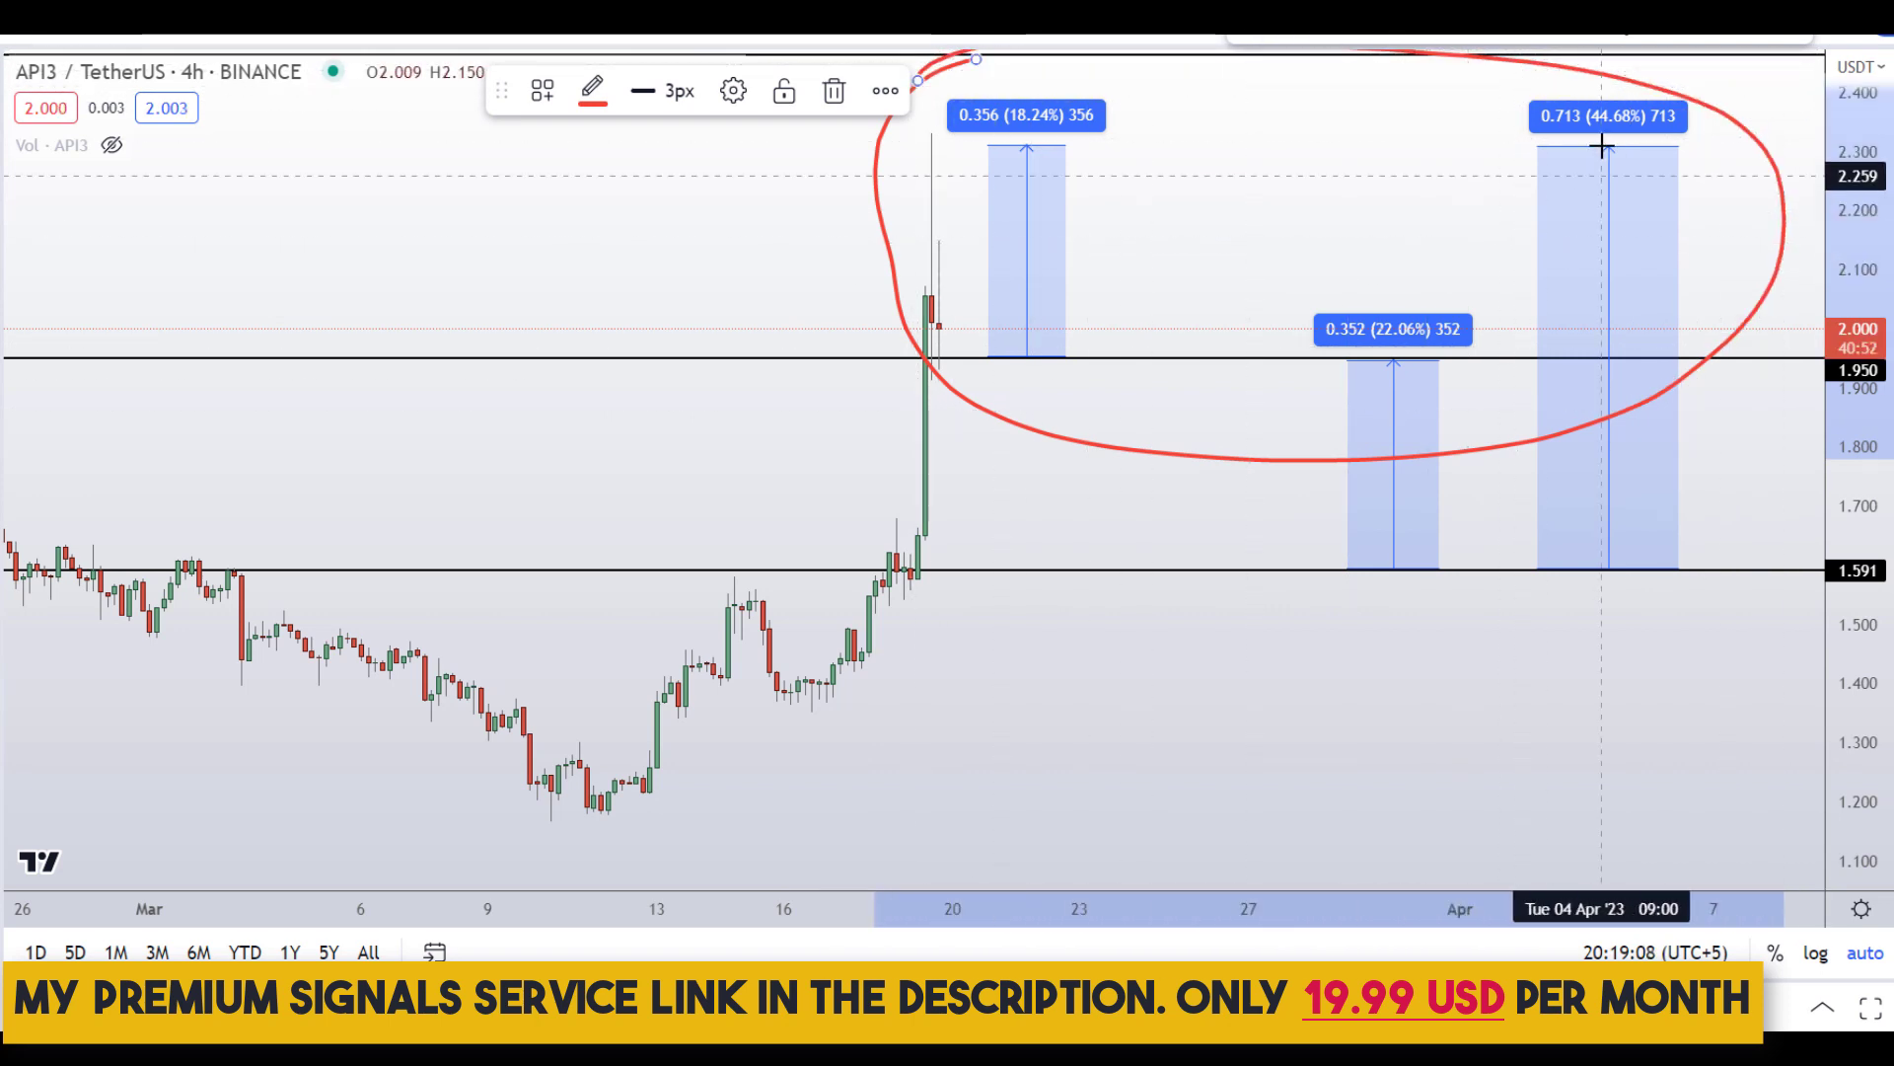
{"action": "mouse_move", "coordinate": [1595, 98]}
{"action": "left_mouse_down"}
{"action": "mouse_move", "coordinate": [1638, 153]}
{"action": "mouse_move", "coordinate": [1591, 100]}
{"action": "left_mouse_up"}
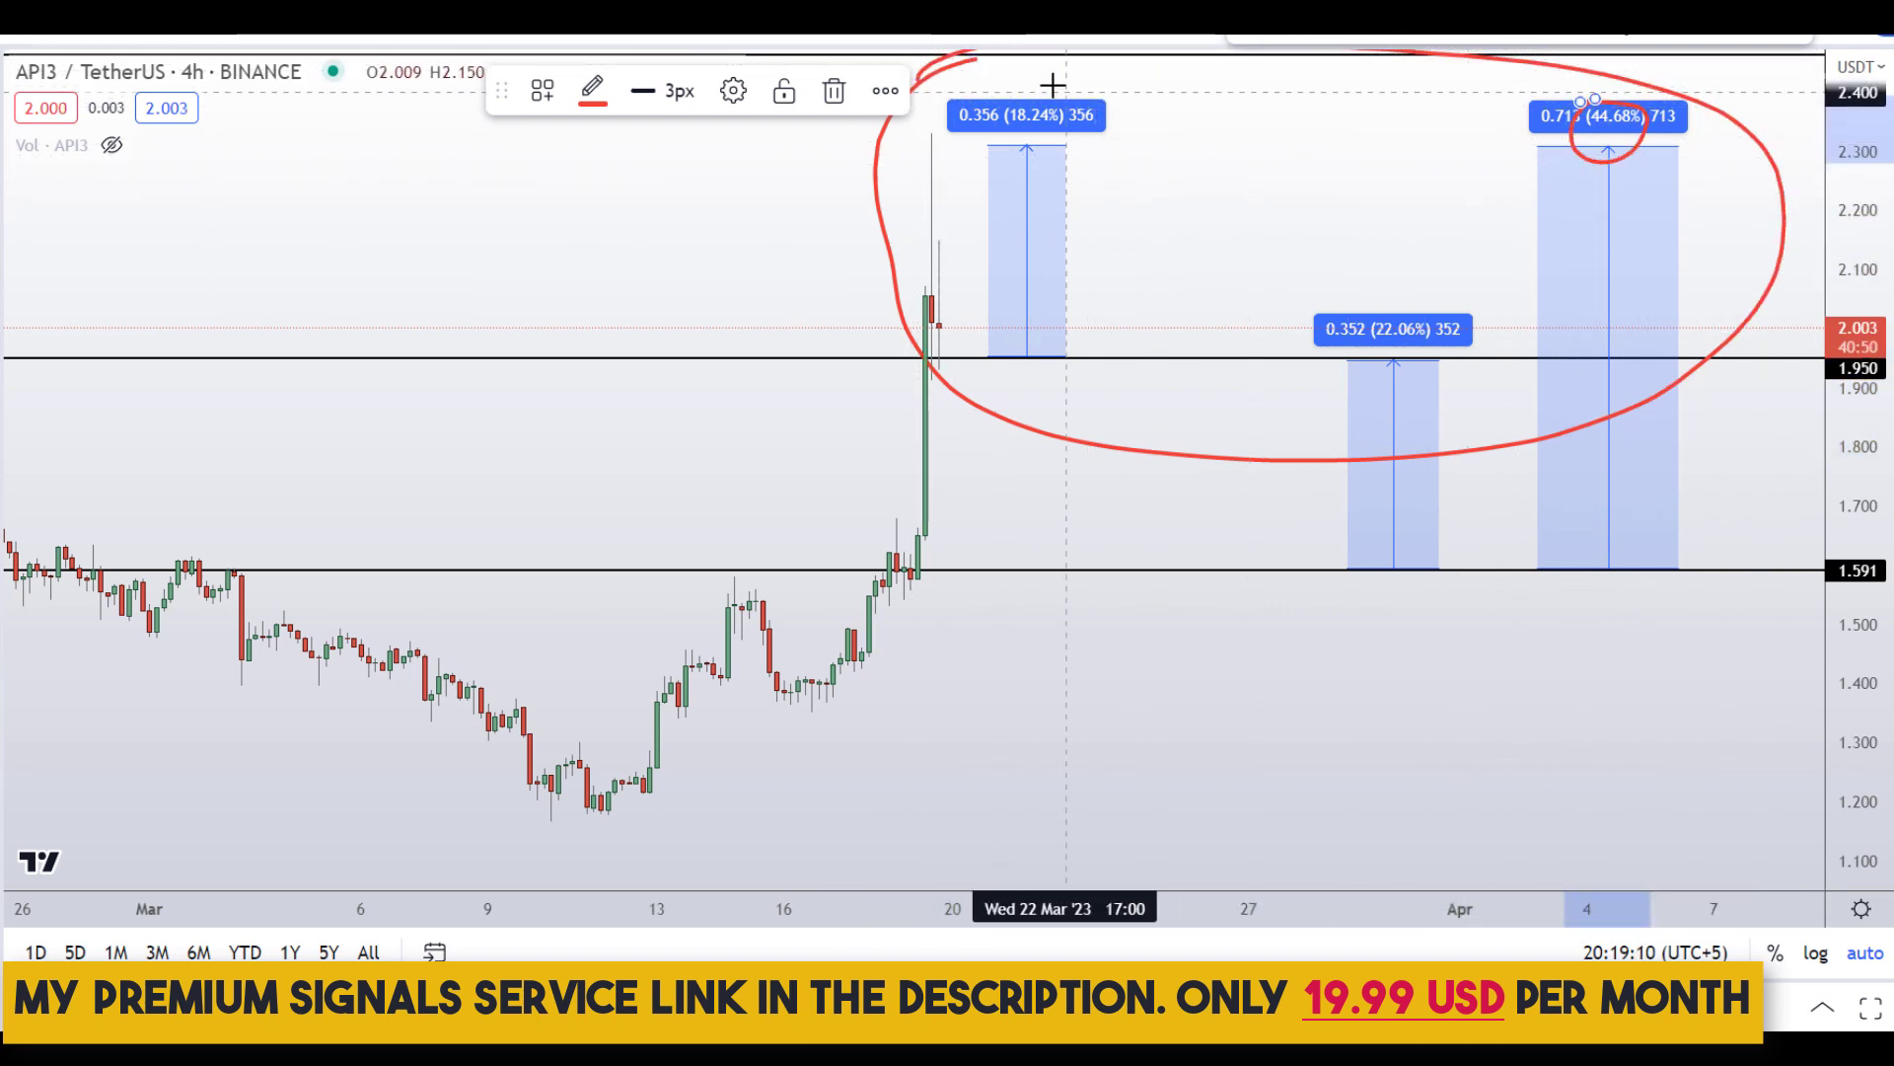
{"action": "left_click_drag", "start_coordinate": [1012, 90], "coordinate": [1099, 135]}
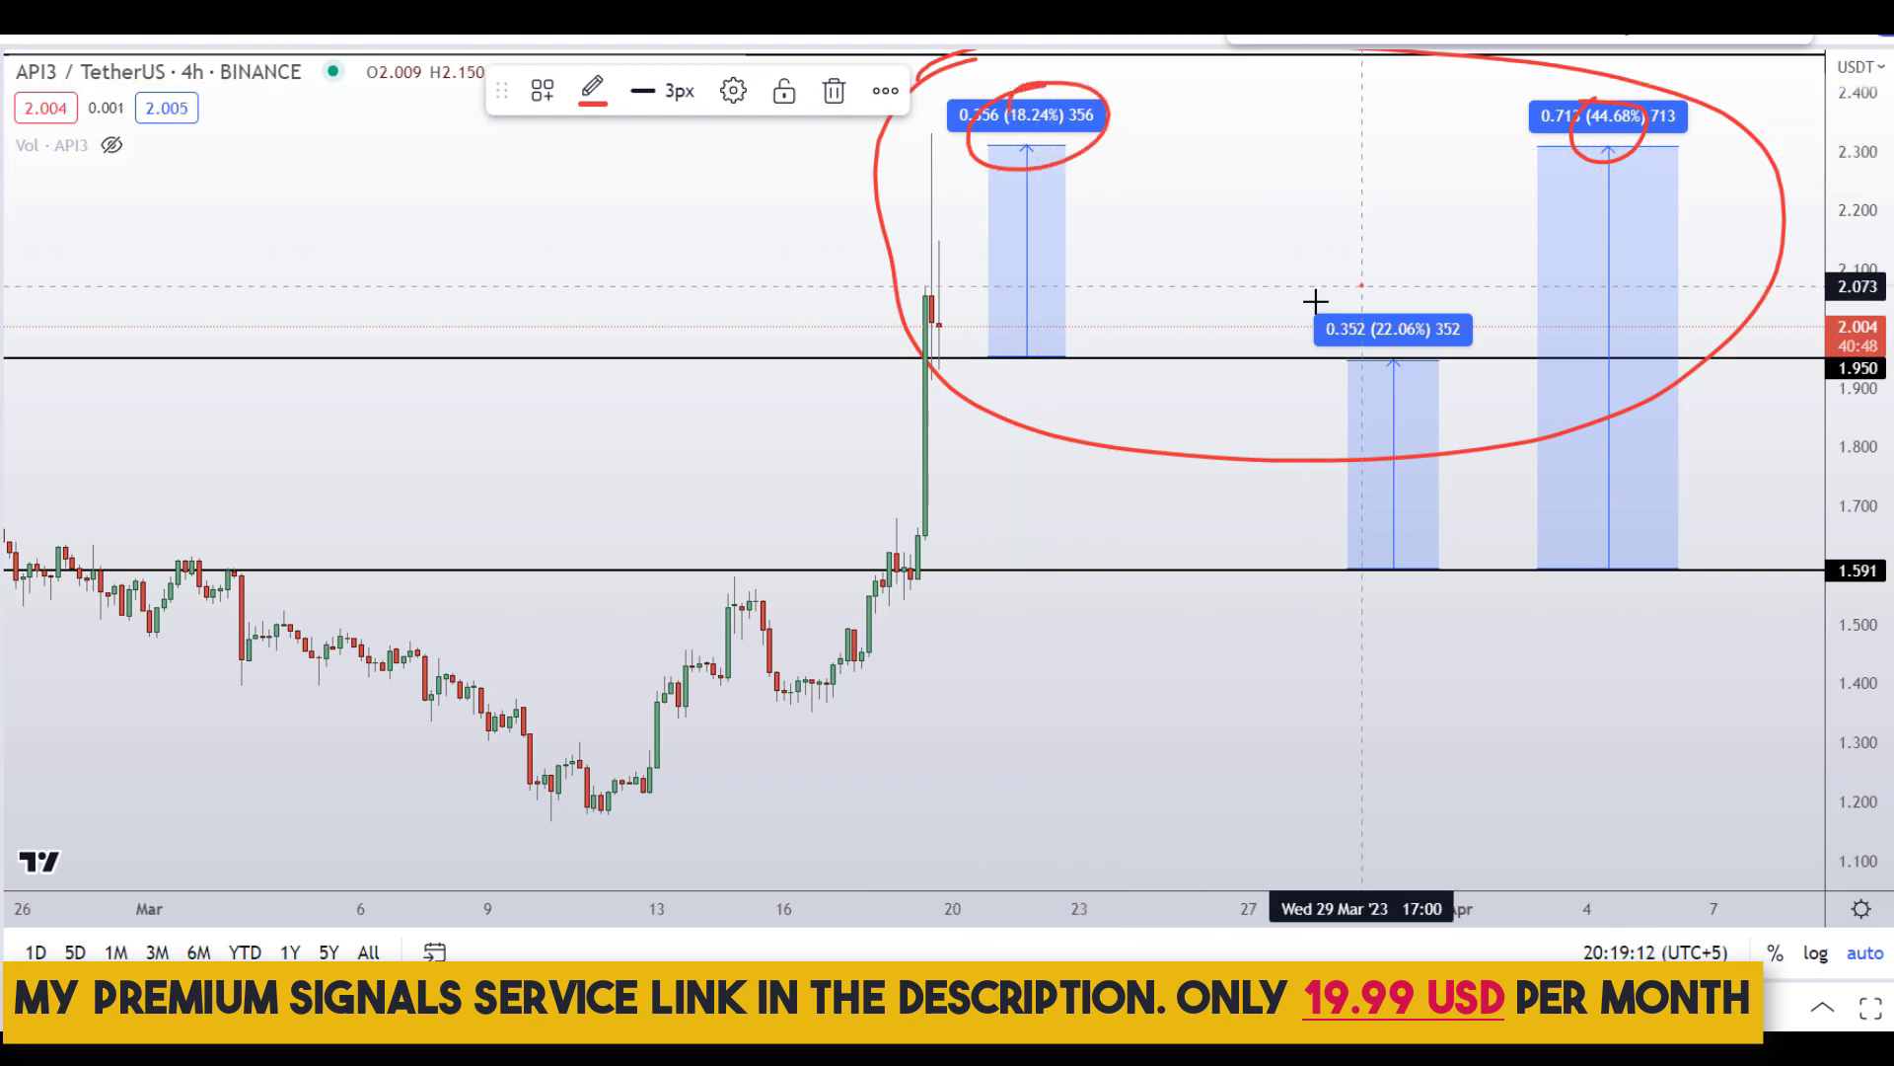
{"action": "left_click_drag", "start_coordinate": [1424, 276], "coordinate": [1349, 287]}
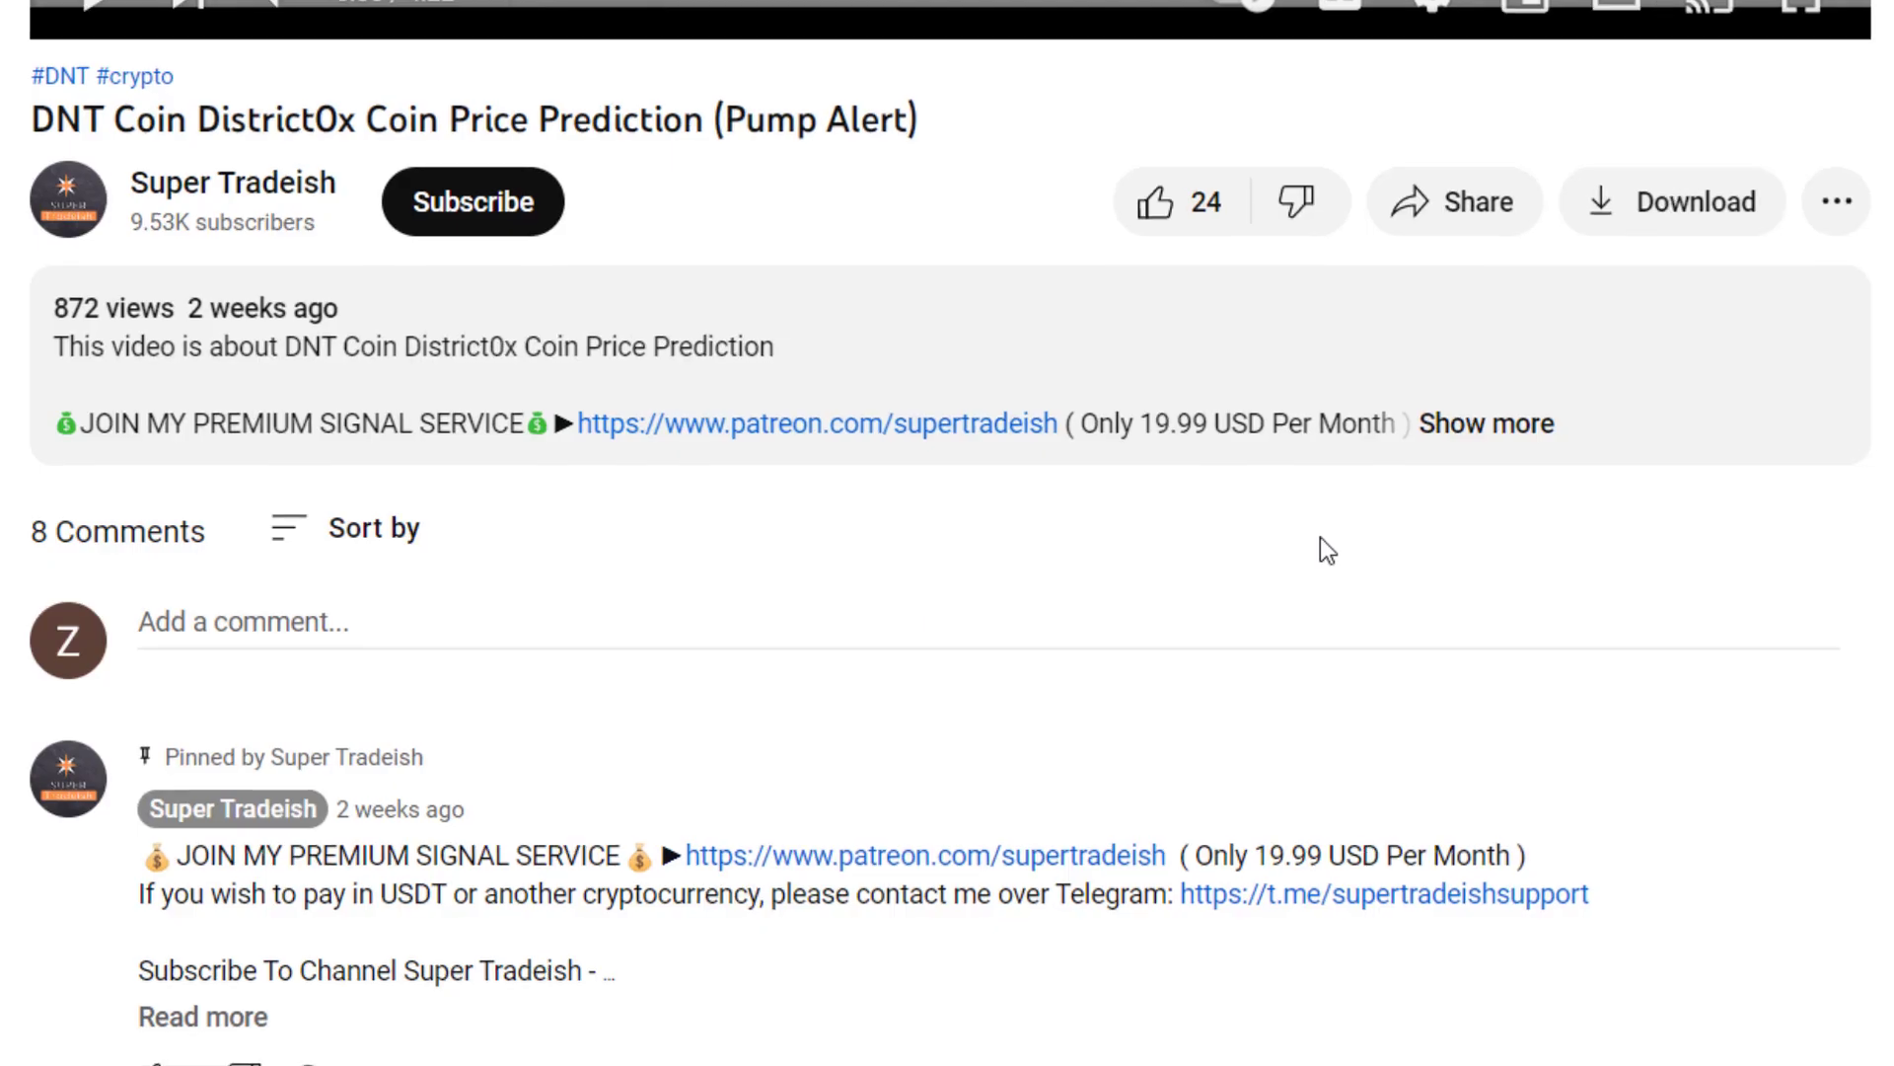